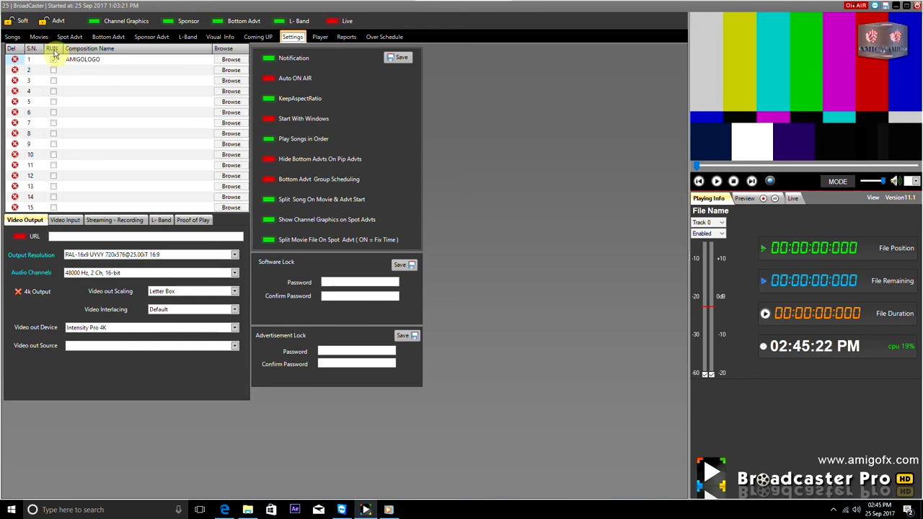
Enable the AMIGOLOGO composition to run as channel graphics.
{"action": "left_click", "coordinate": [53, 60]}
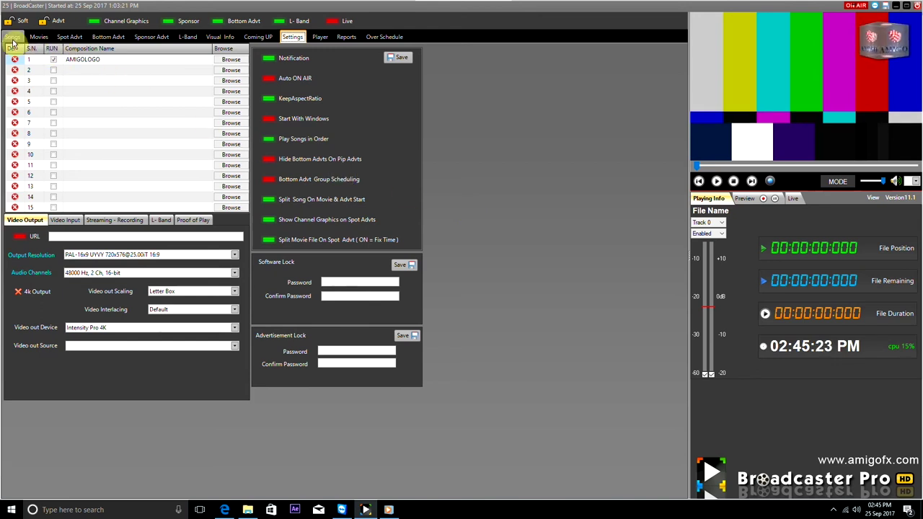
Review the song categories, movie list and schedule, spot advert list and schedule, and the bottom, sponsor and L-Band advert sections.
{"action": "left_click", "coordinate": [13, 37]}
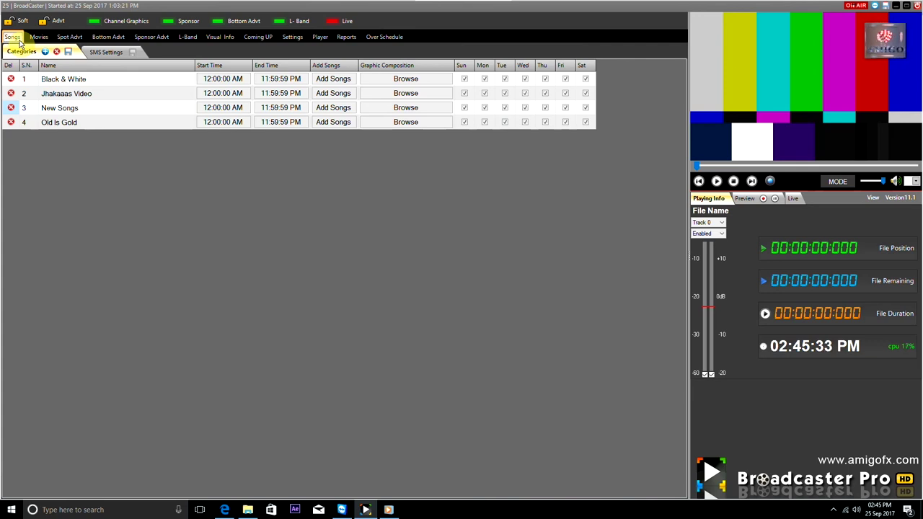
{"action": "left_click", "coordinate": [39, 38]}
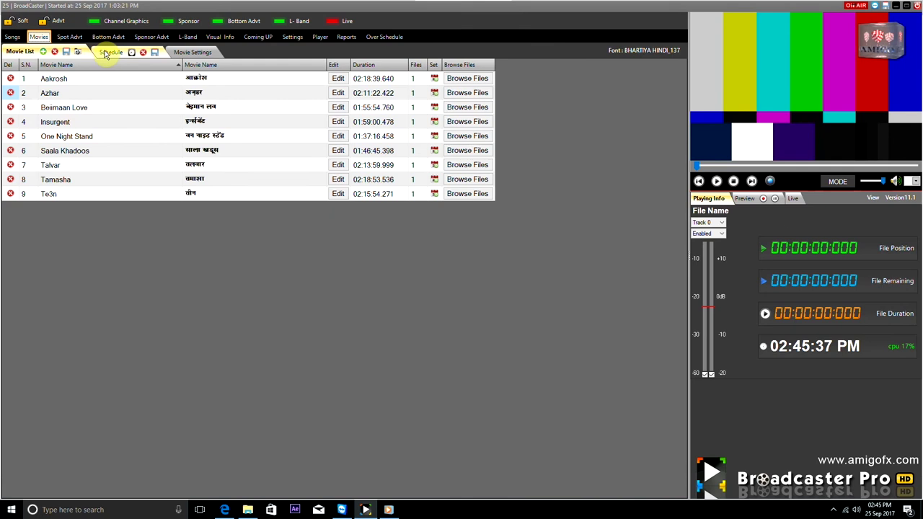
{"action": "left_click", "coordinate": [106, 54]}
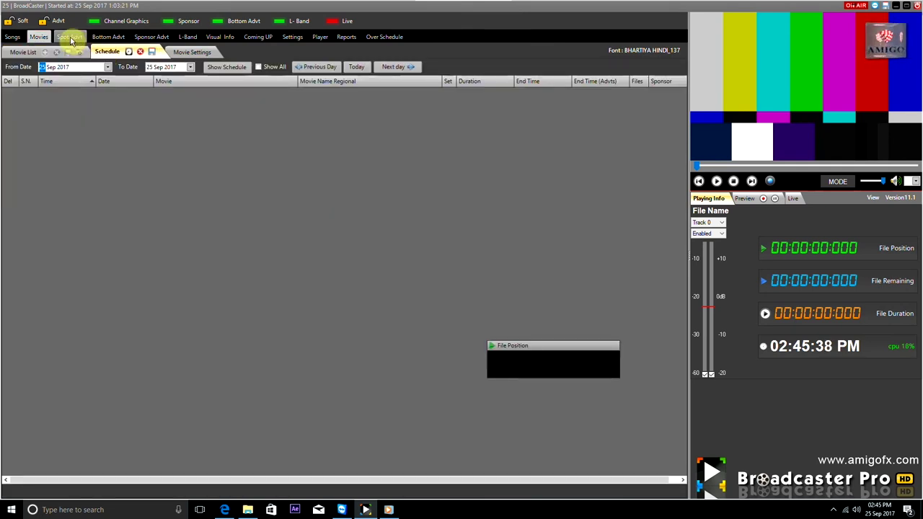
{"action": "left_click", "coordinate": [71, 39]}
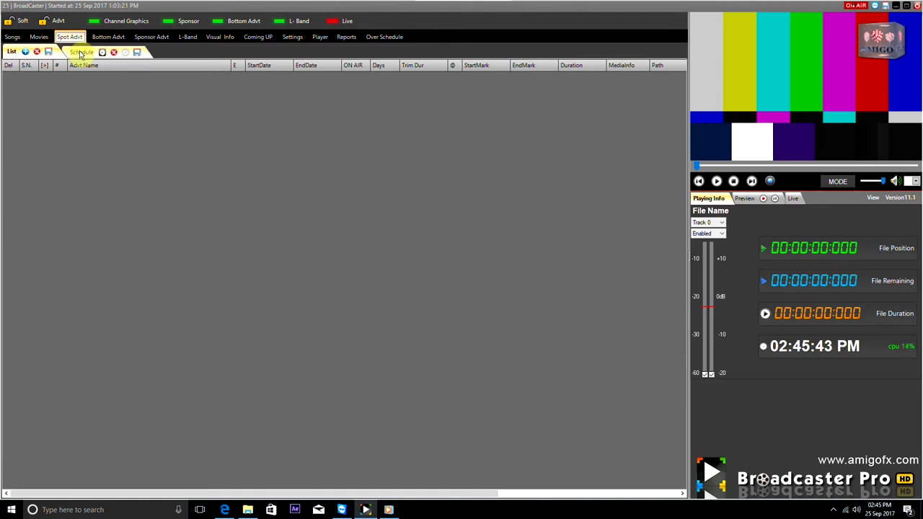
{"action": "left_click", "coordinate": [82, 54]}
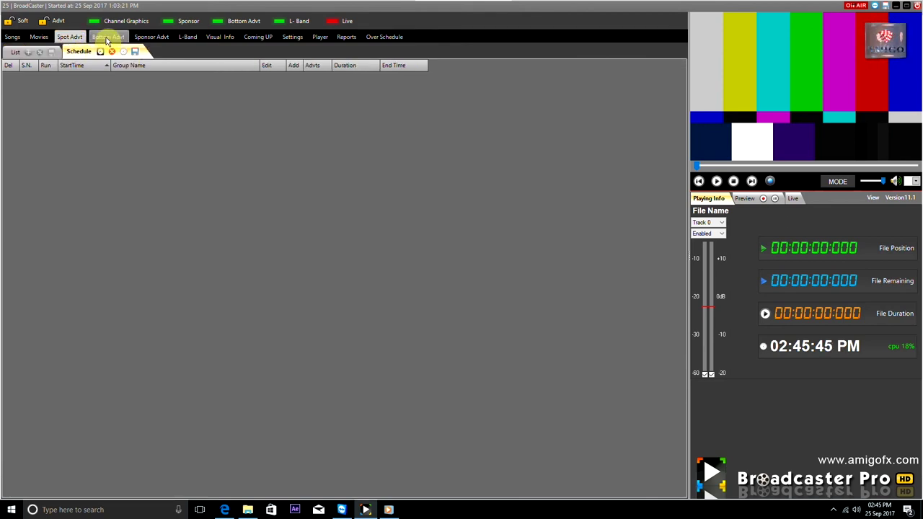
{"action": "left_click", "coordinate": [107, 37]}
{"action": "left_click", "coordinate": [149, 37]}
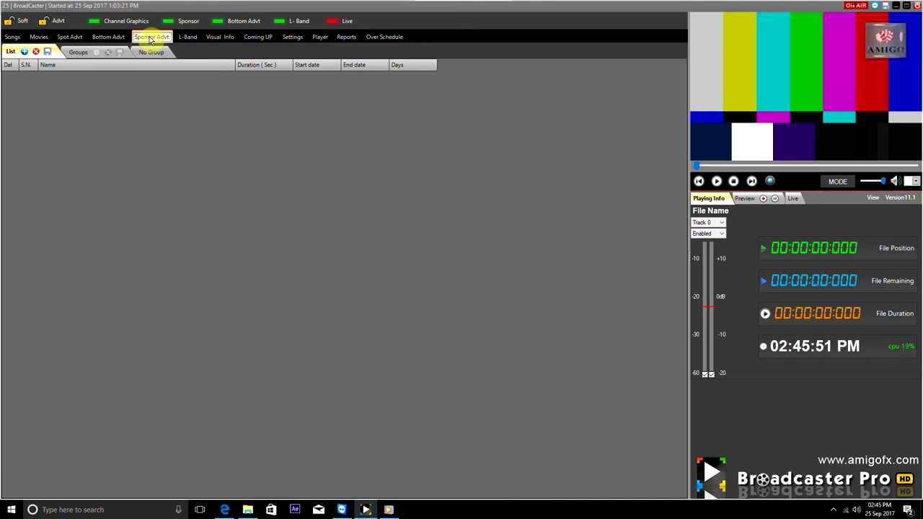
{"action": "left_click", "coordinate": [186, 37]}
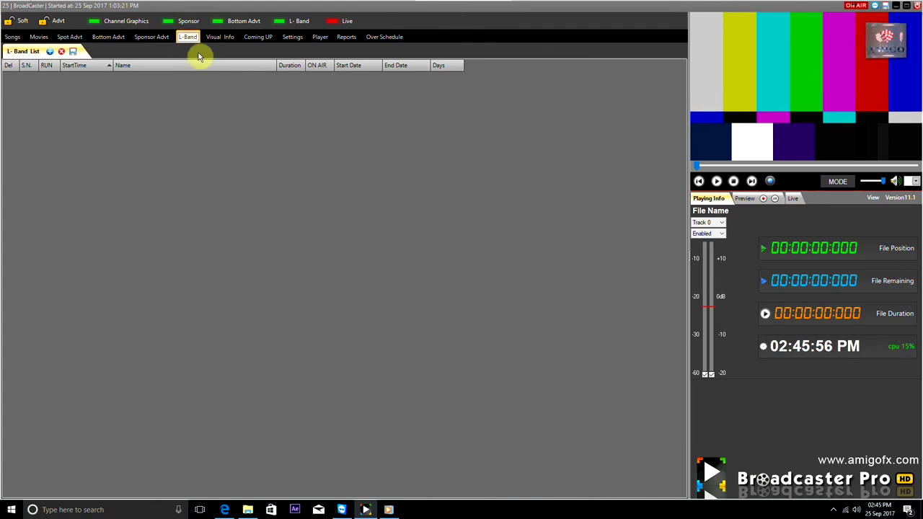
Examine the Visual Info and Coming Up options, the video input and streaming settings, the player list and the Over Schedule section.
{"action": "left_click", "coordinate": [220, 38]}
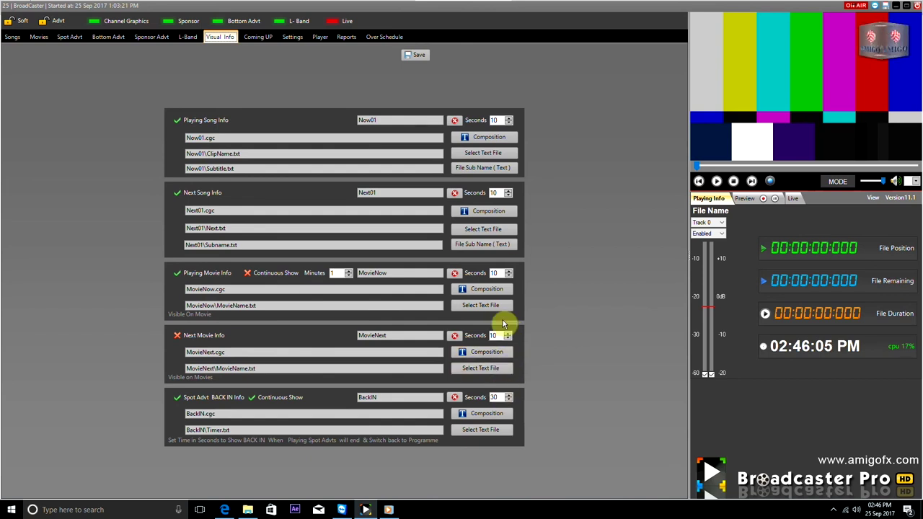
{"action": "left_click", "coordinate": [259, 38]}
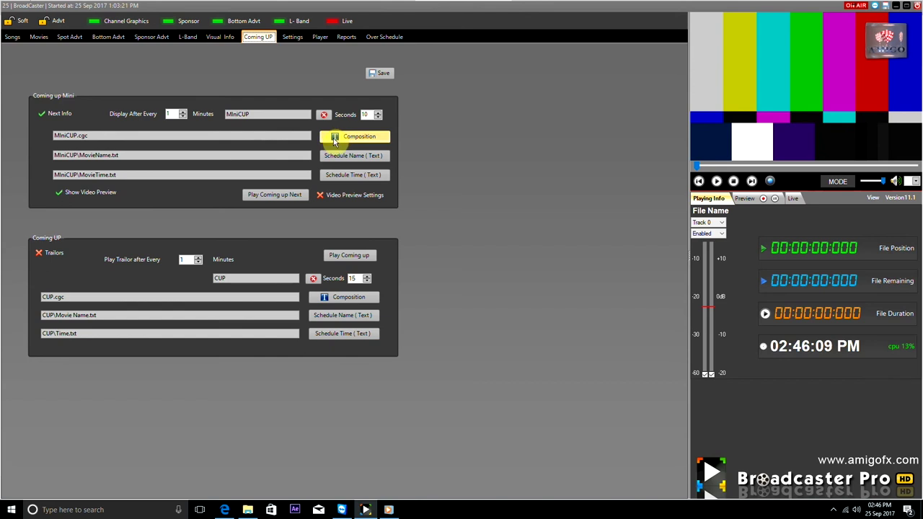
{"action": "left_click", "coordinate": [294, 38]}
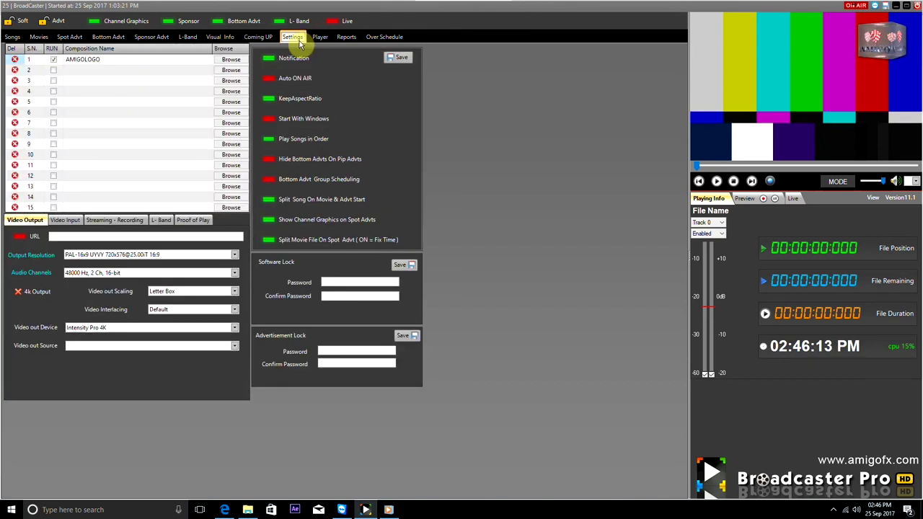
{"action": "left_click", "coordinate": [61, 221]}
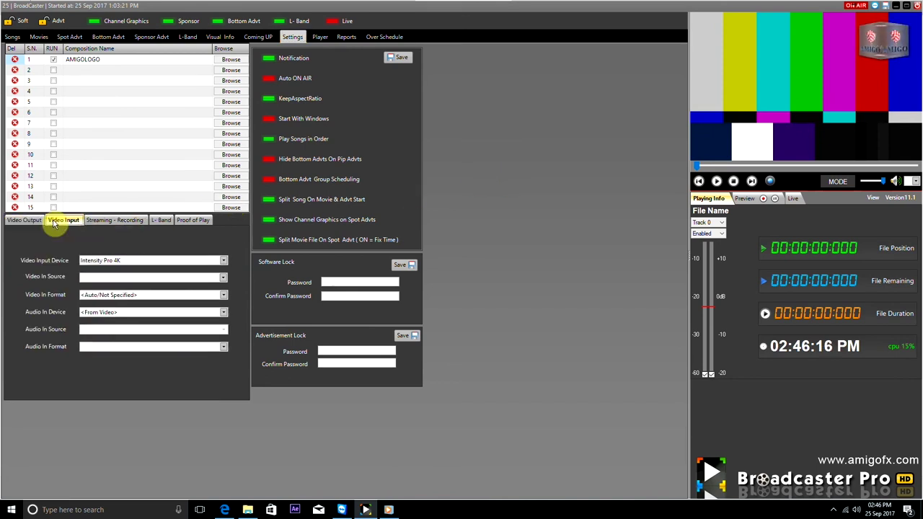
{"action": "left_click", "coordinate": [104, 221]}
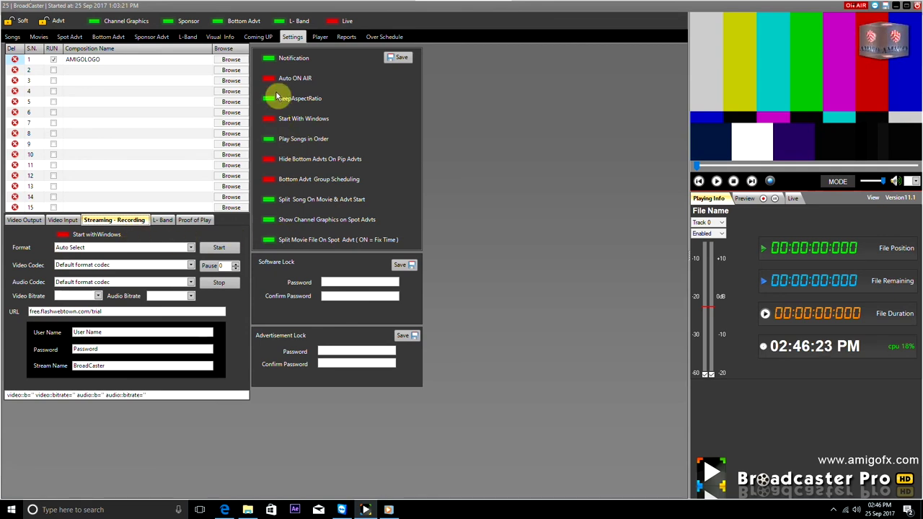
{"action": "left_click", "coordinate": [320, 37]}
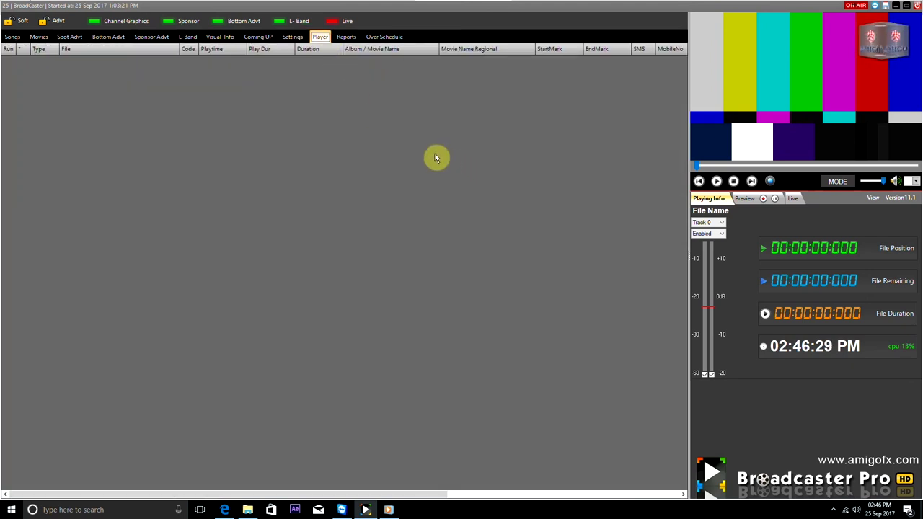
{"action": "left_click", "coordinate": [382, 37]}
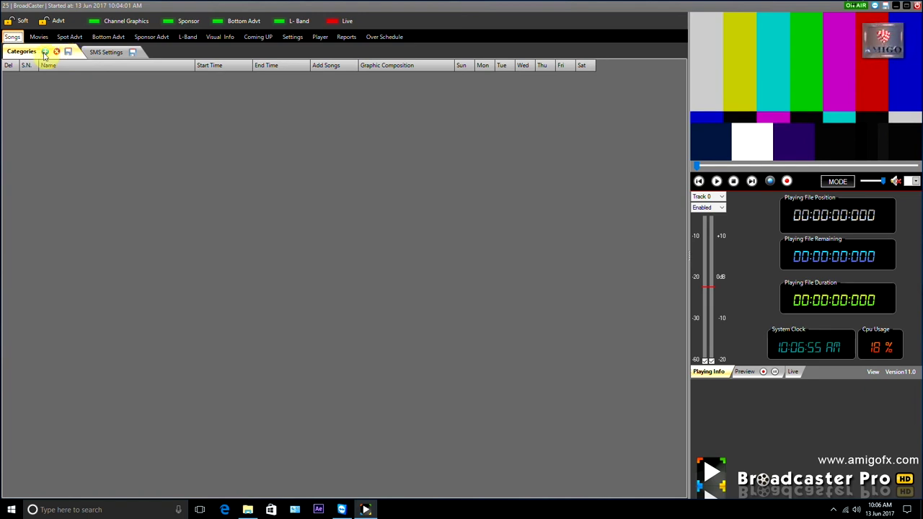
Add a song category named Old Songs and save the category list.
{"action": "left_click", "coordinate": [44, 53]}
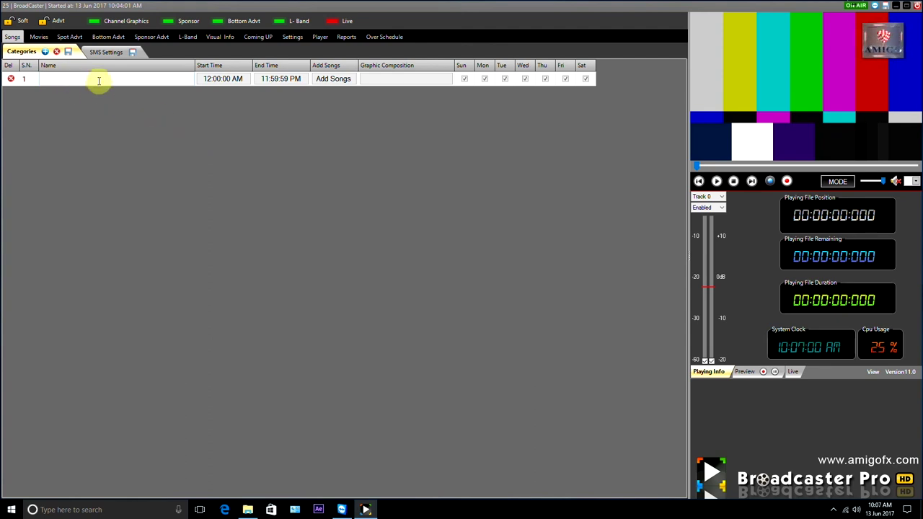
{"action": "type", "text": "Old "}
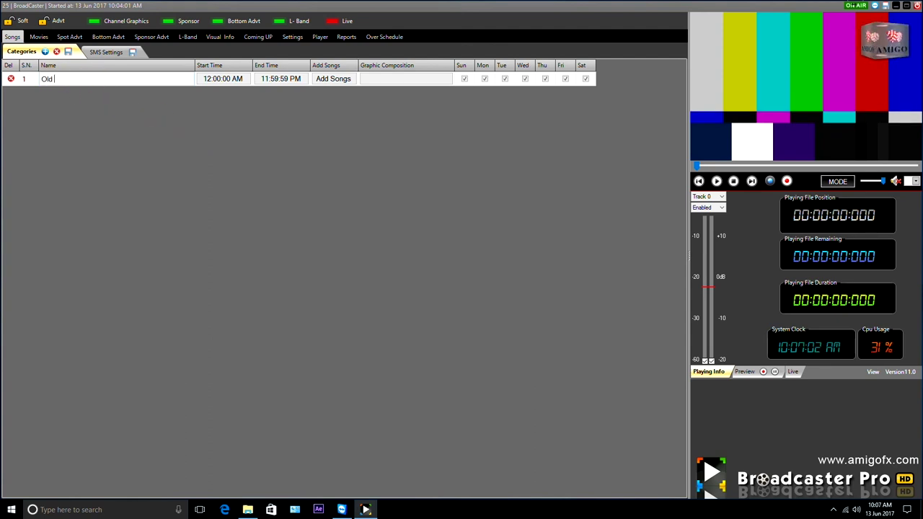
{"action": "type", "text": "Ongs"}
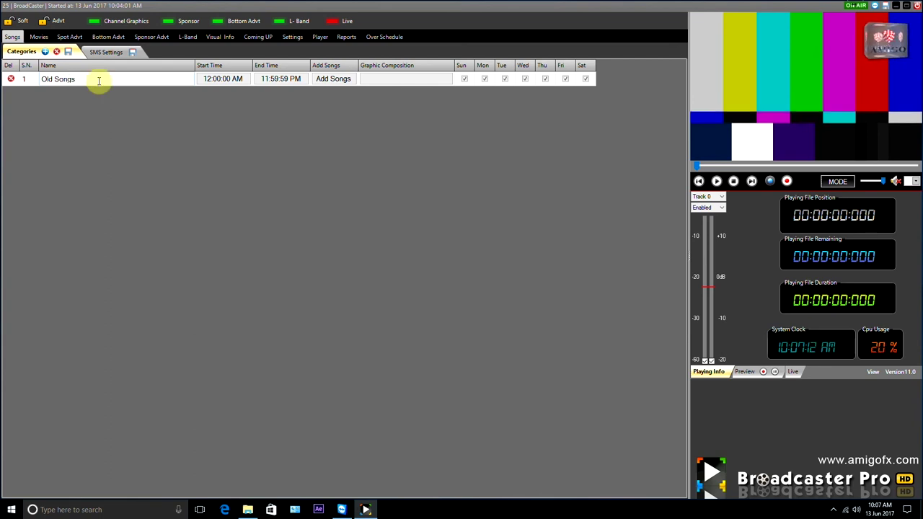
{"action": "left_click", "coordinate": [68, 52]}
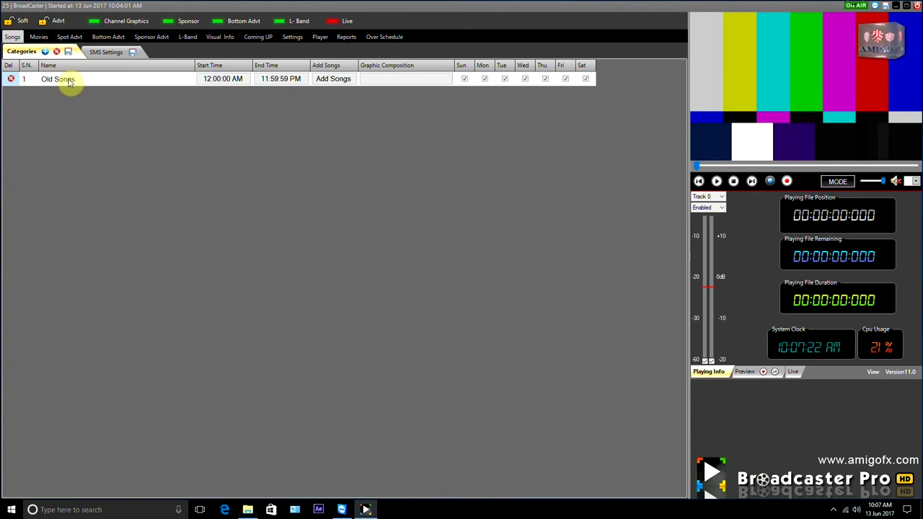
Add two more song categories named New Songs and Salman Hits, and save the category list.
{"action": "left_click", "coordinate": [45, 52]}
{"action": "type", "text": "New Songs"}
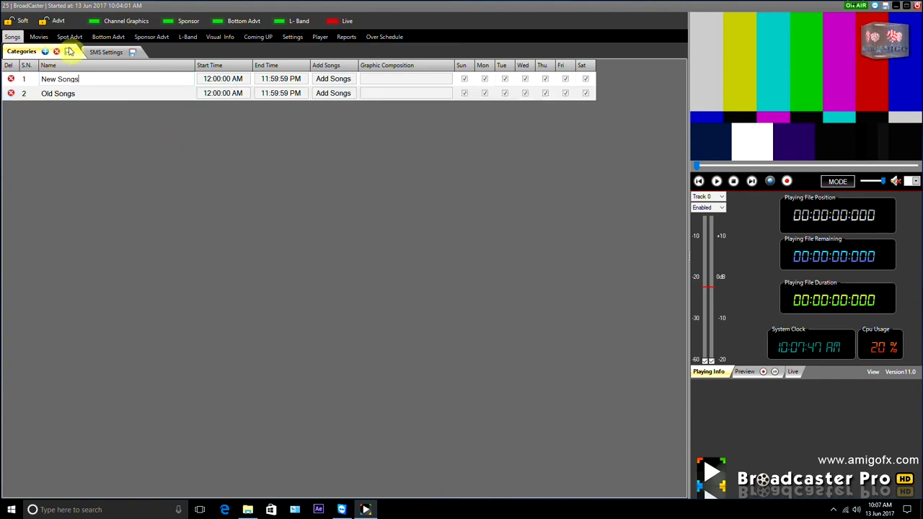
{"action": "left_click", "coordinate": [45, 52]}
{"action": "type", "text": "Salman Hits"}
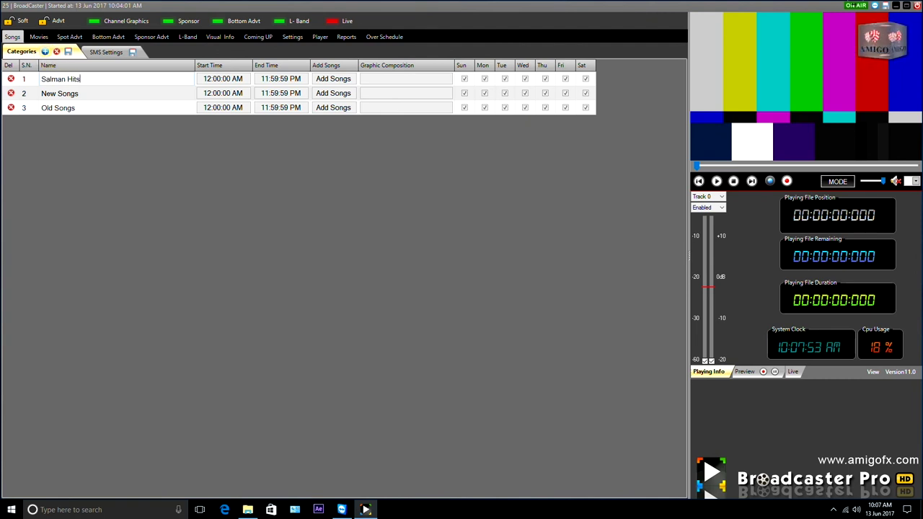
{"action": "left_click", "coordinate": [68, 52]}
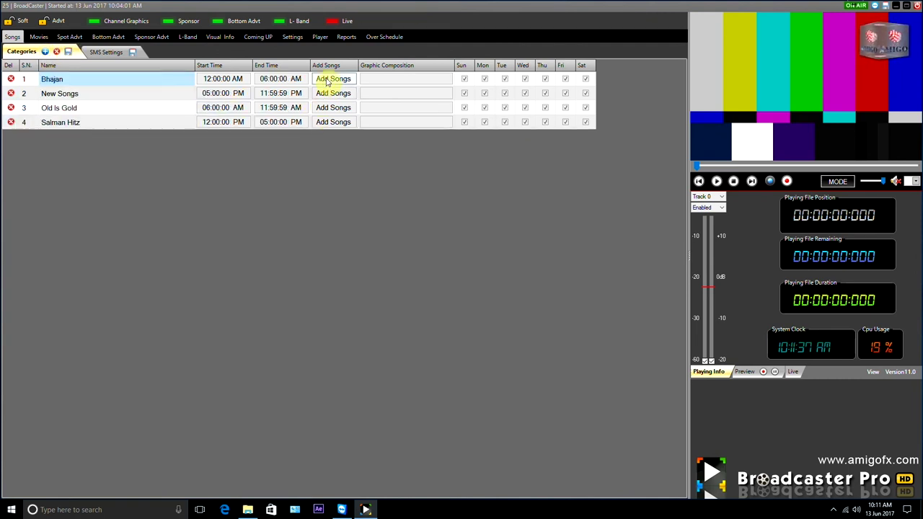
Add the six song files from Aadat through Beat Pe Booty to the Bhajan category.
{"action": "left_click", "coordinate": [154, 79]}
{"action": "left_click", "coordinate": [333, 83]}
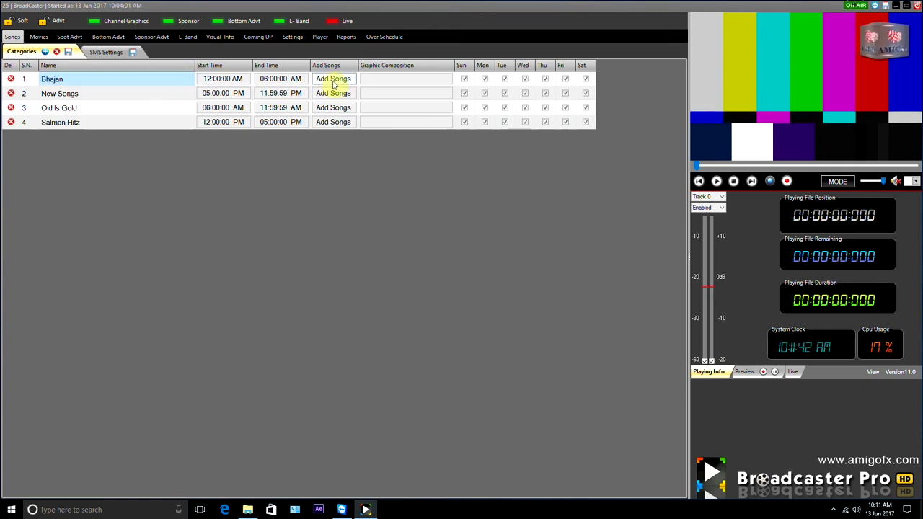
{"action": "left_click", "coordinate": [333, 82]}
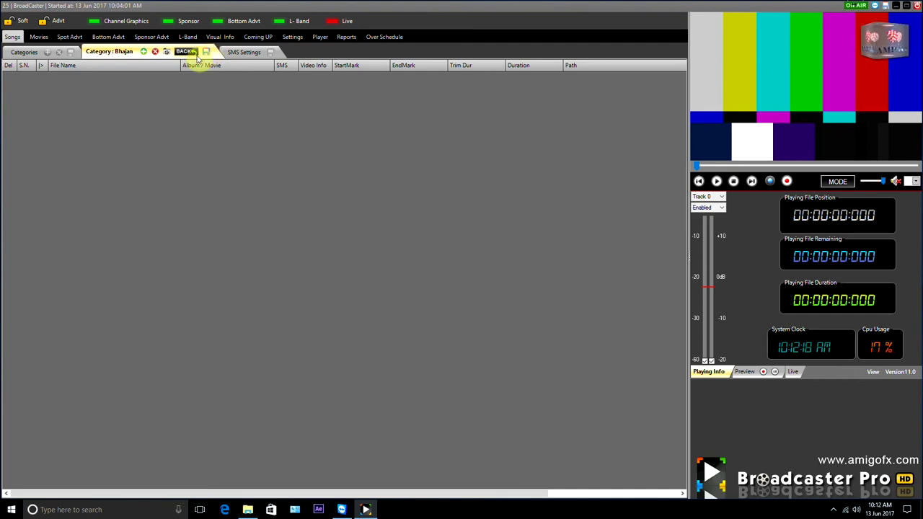
{"action": "left_click", "coordinate": [144, 51]}
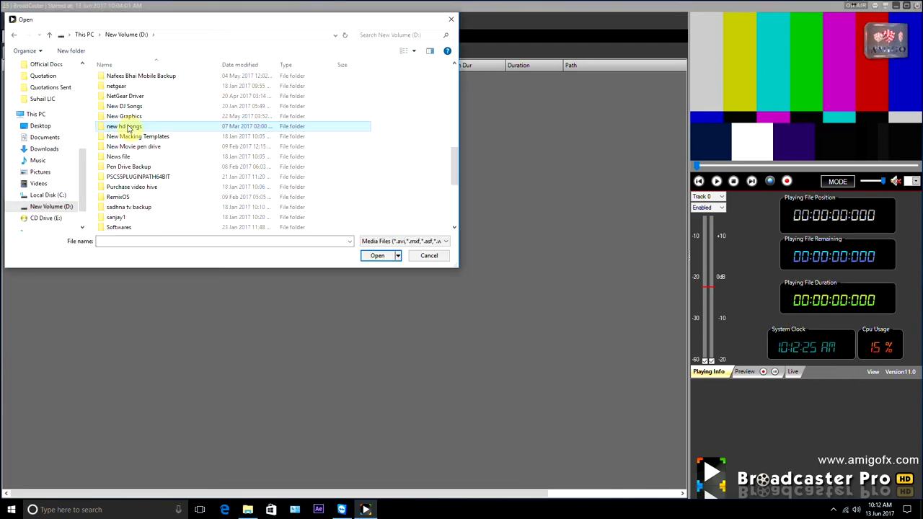
{"action": "left_click_drag", "start_coordinate": [89, 72], "coordinate": [433, 88]}
{"action": "left_click", "coordinate": [392, 257]}
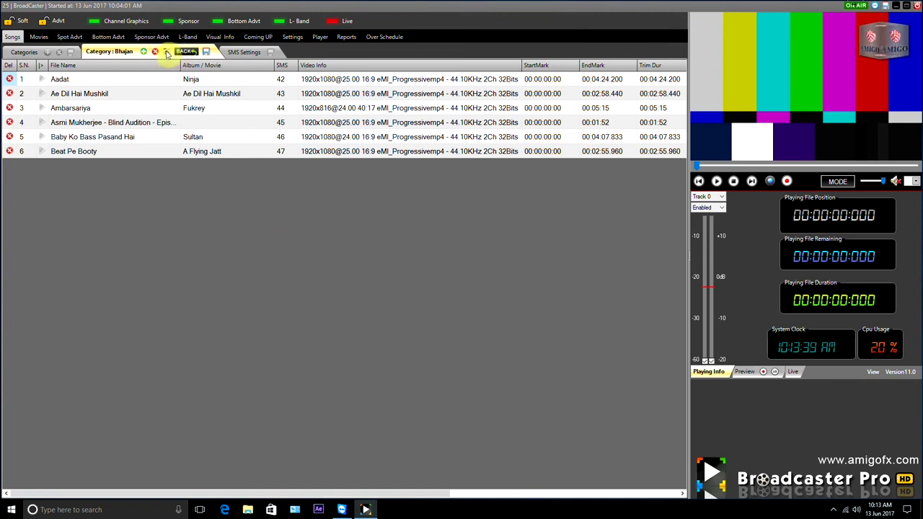
Add all video files from a song folder to the Bhajan category in one go.
{"action": "left_click", "coordinate": [166, 52]}
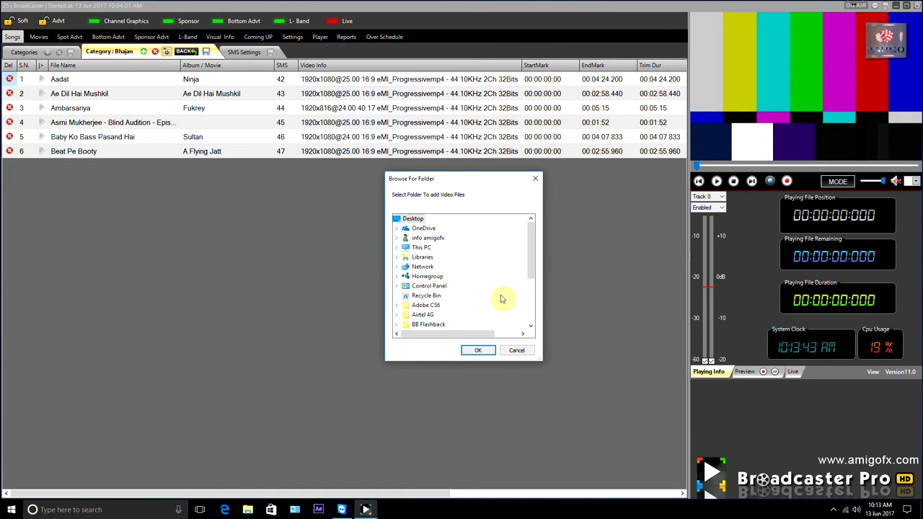
{"action": "left_click", "coordinate": [421, 247]}
{"action": "left_click", "coordinate": [436, 305]}
{"action": "scroll", "coordinate": [462, 313], "scroll_direction": "down", "scroll_amount": 6}
{"action": "scroll", "coordinate": [462, 314], "scroll_direction": "down", "scroll_amount": 2}
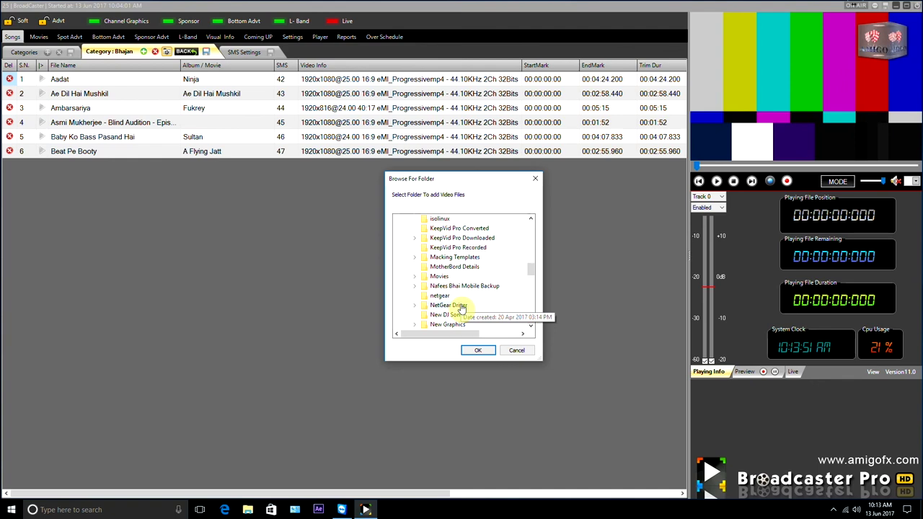
{"action": "left_click", "coordinate": [446, 305]}
{"action": "key", "text": "Return"}
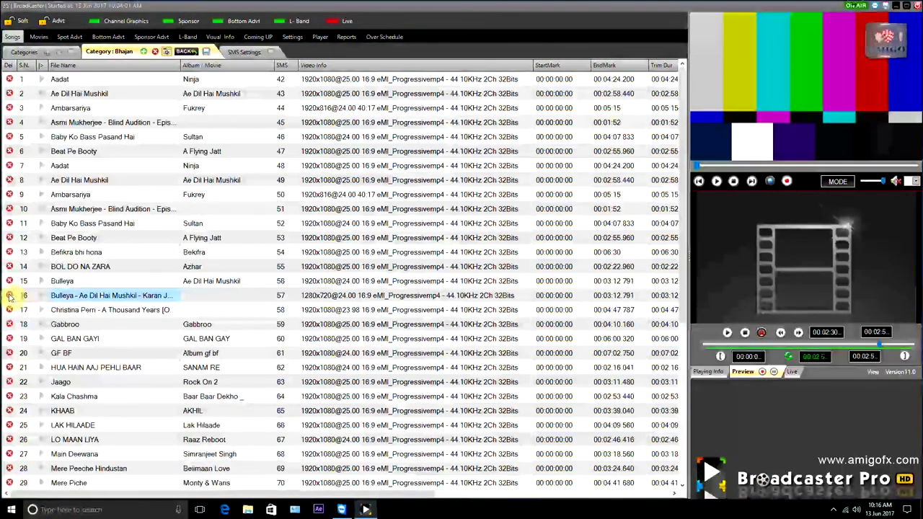
Delete the "Bulleya - Ae Dil Hai Mushkil" entry without an album and "Christina Perri - A Thousand Years" from the Bhajan category.
{"action": "left_click", "coordinate": [10, 296]}
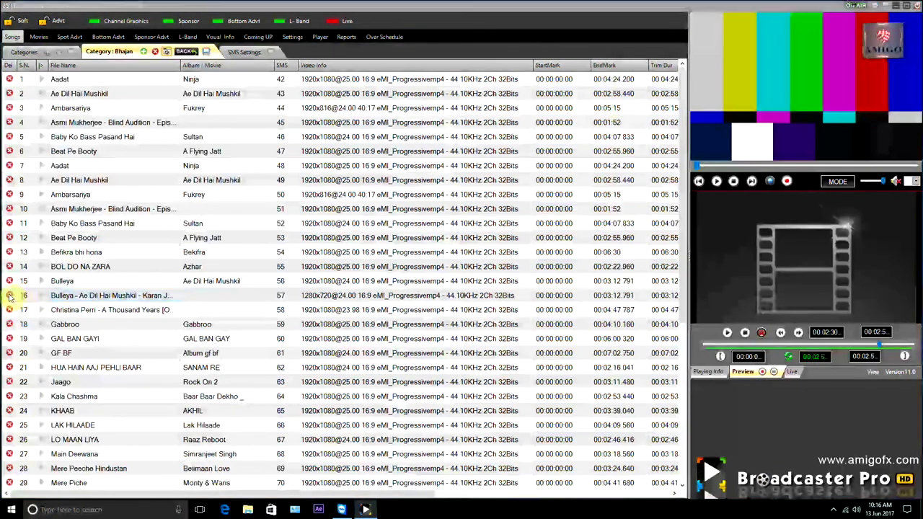
{"action": "left_click", "coordinate": [442, 291]}
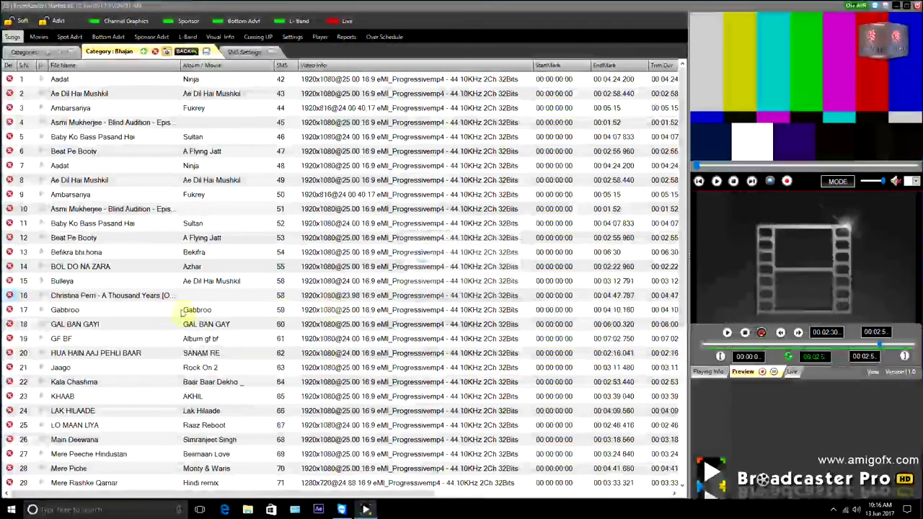
{"action": "left_click", "coordinate": [10, 296]}
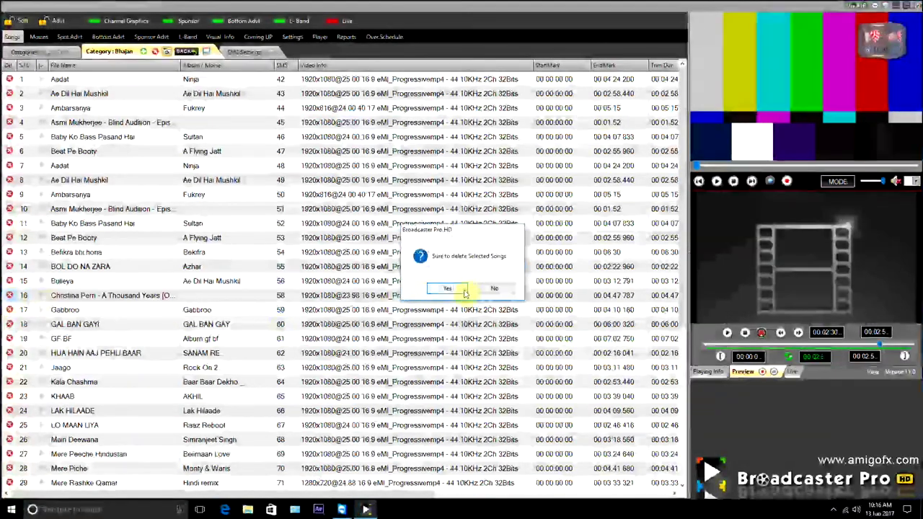
{"action": "left_click", "coordinate": [444, 291]}
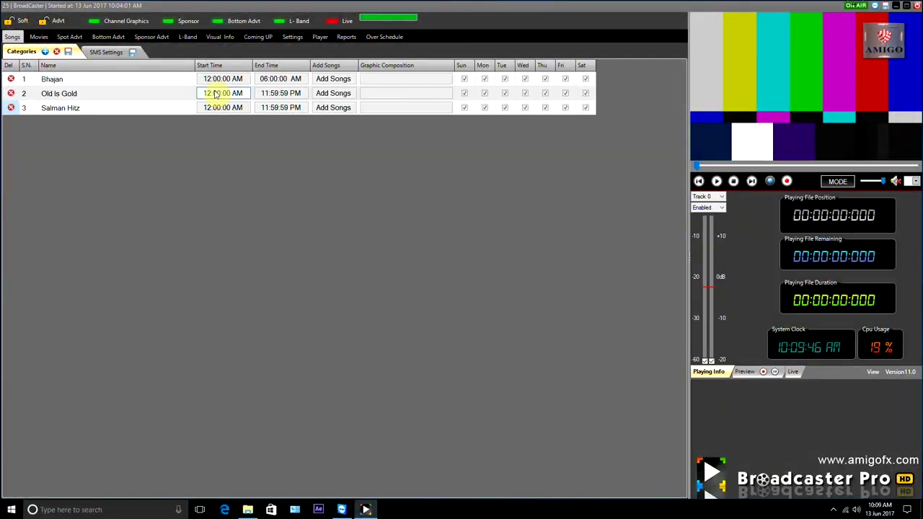
Set the Old Is Gold category's start time to 06:00:00 AM and its end time to 11:59:59 AM.
{"action": "left_click", "coordinate": [222, 95]}
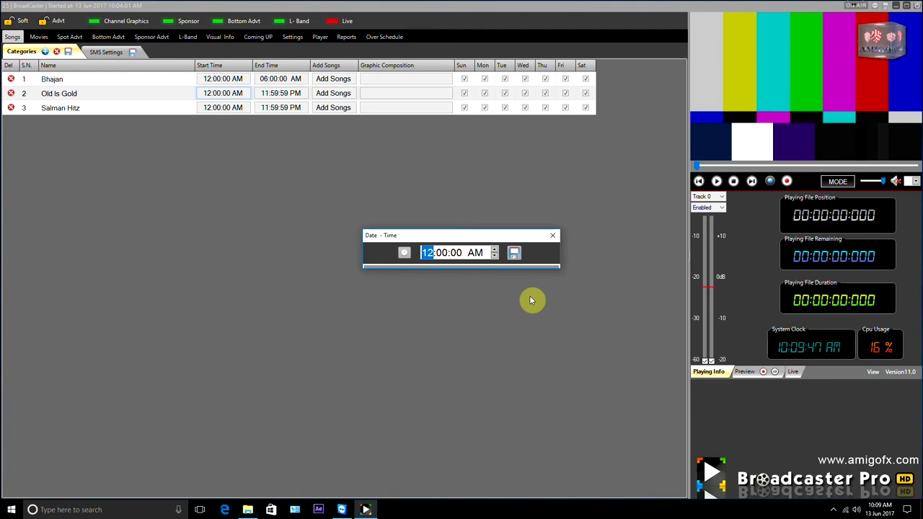
{"action": "type", "text": "6"}
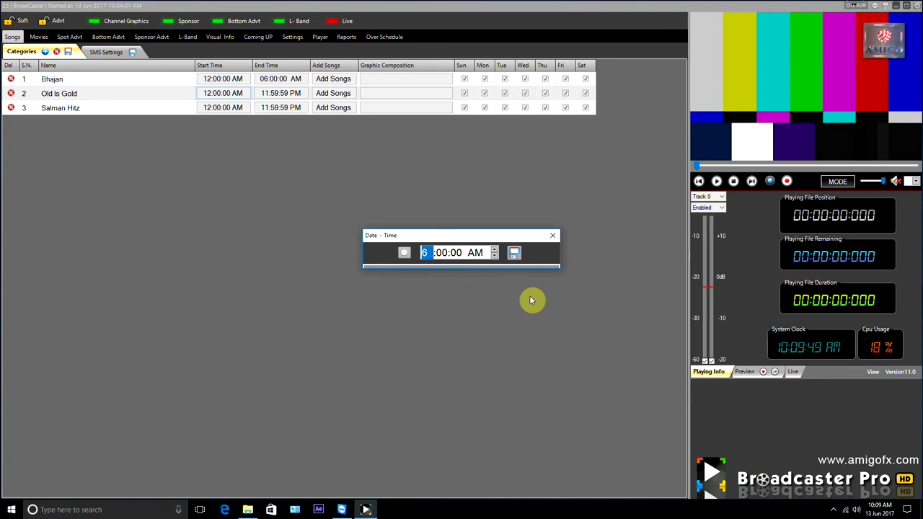
{"action": "left_click", "coordinate": [515, 254]}
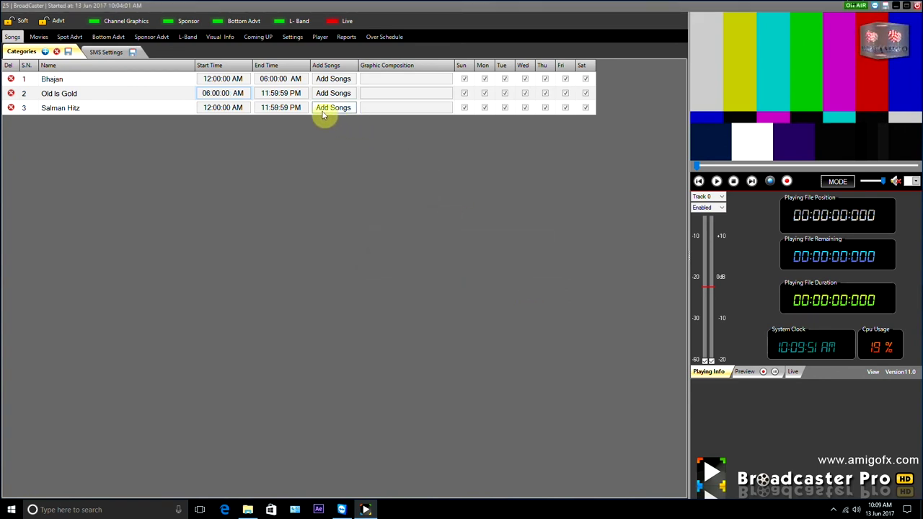
{"action": "left_click", "coordinate": [295, 101]}
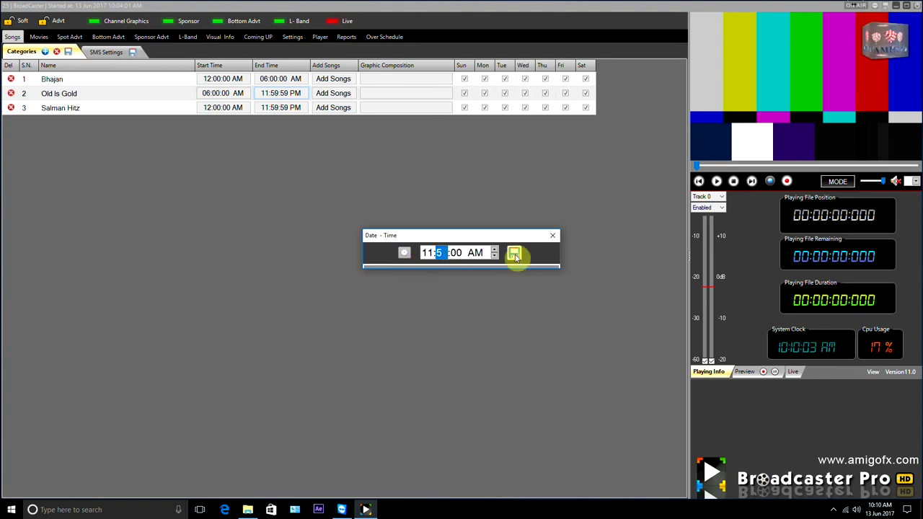
{"action": "type", "text": "9:59"}
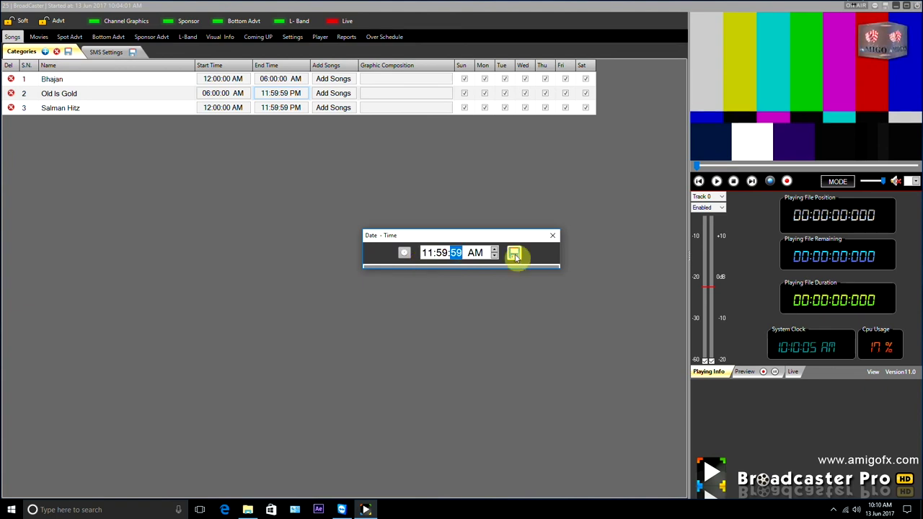
{"action": "left_click", "coordinate": [514, 255]}
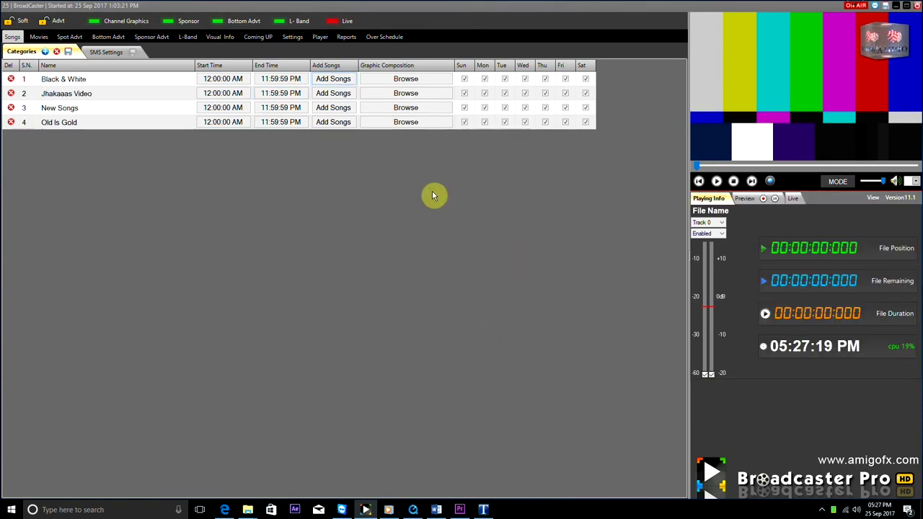
Assign the Blackandwhite graphic composition to the Black & White category and save the category list.
{"action": "left_click", "coordinate": [398, 81]}
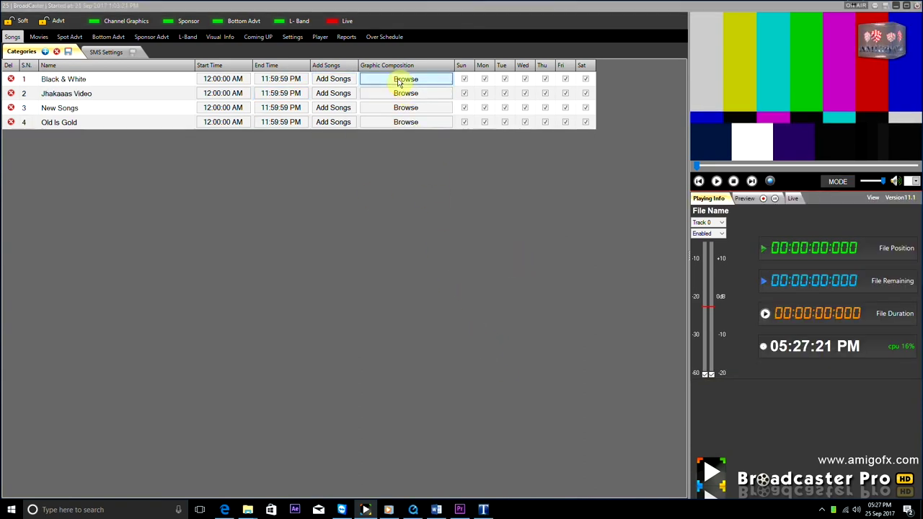
{"action": "left_click", "coordinate": [498, 229]}
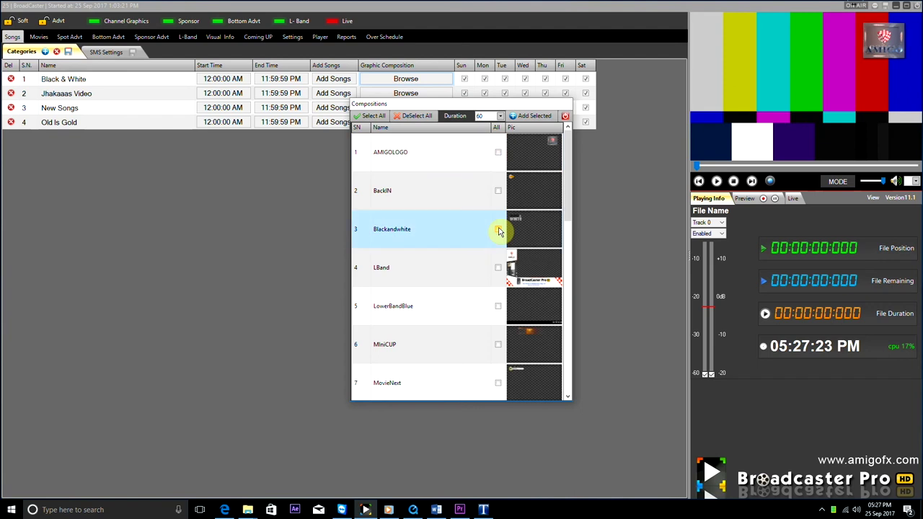
{"action": "left_click", "coordinate": [521, 117]}
{"action": "left_click", "coordinate": [69, 52]}
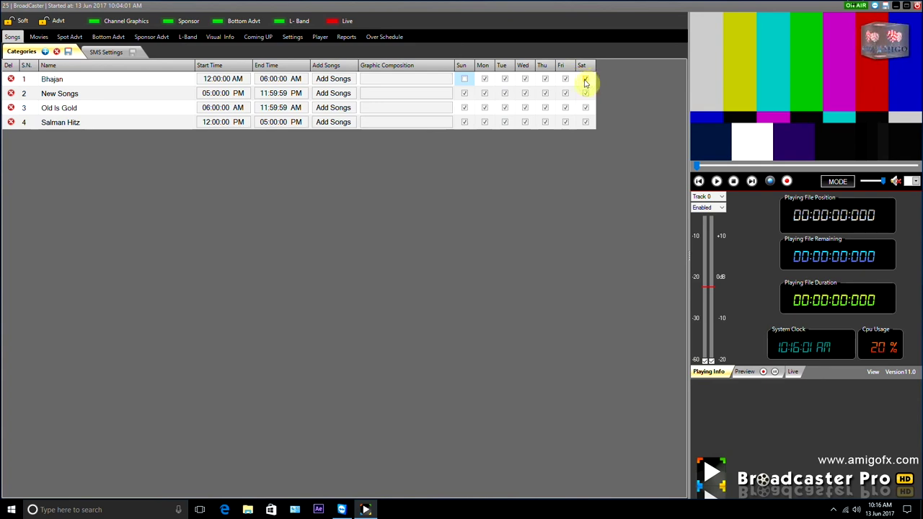
Enable Sunday playback for the Bhajan category and save the category list.
{"action": "left_click", "coordinate": [465, 80]}
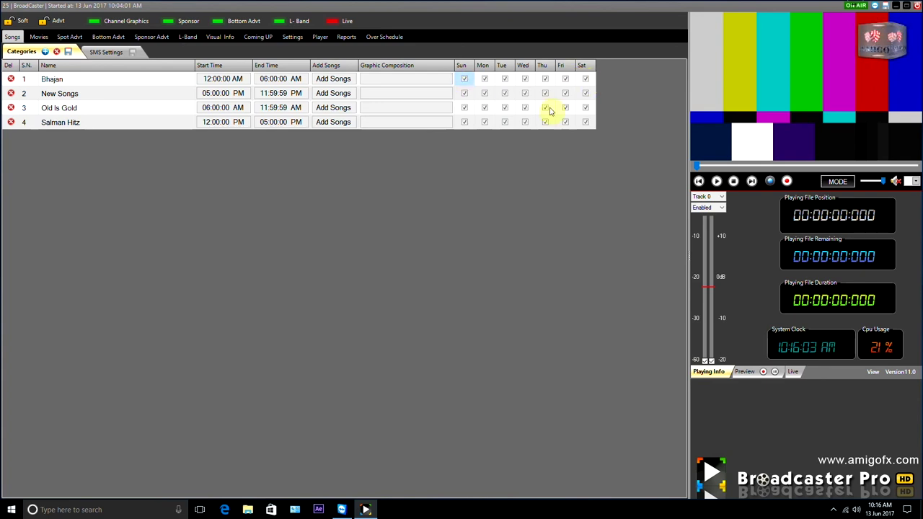
{"action": "left_click", "coordinate": [67, 52]}
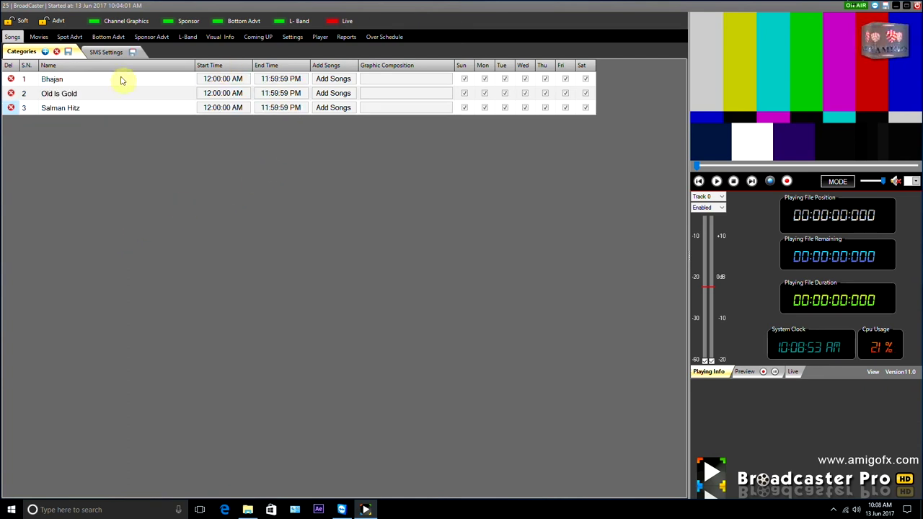
{"action": "left_click", "coordinate": [121, 82]}
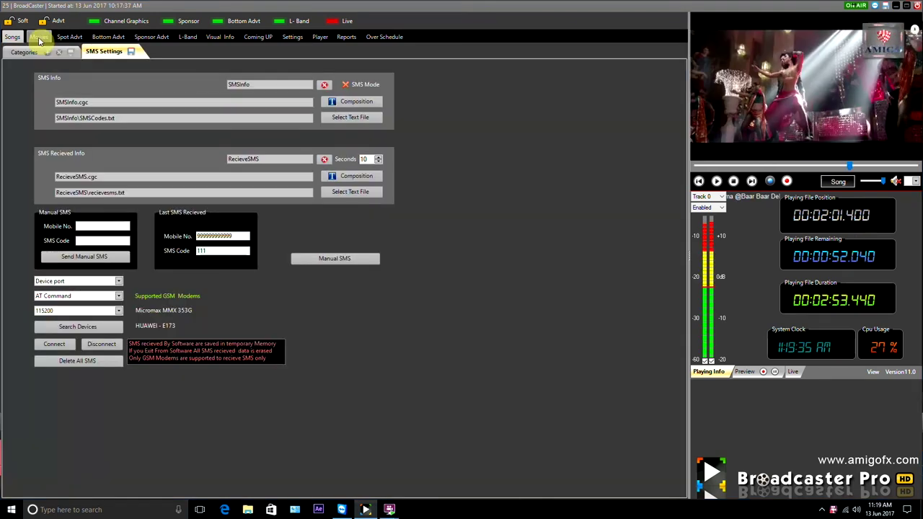
Add a new entry named Akrosh to the movie list.
{"action": "left_click", "coordinate": [38, 38]}
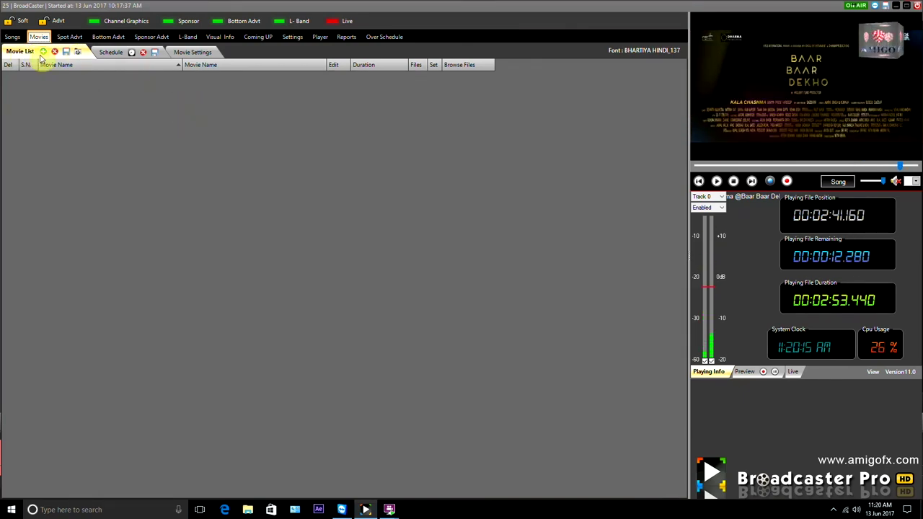
{"action": "left_click", "coordinate": [43, 52]}
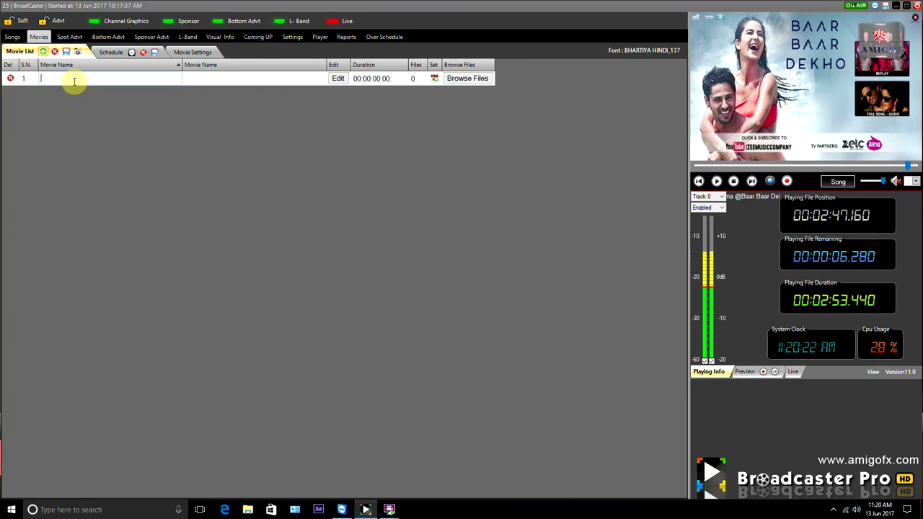
{"action": "type", "text": "Akros"}
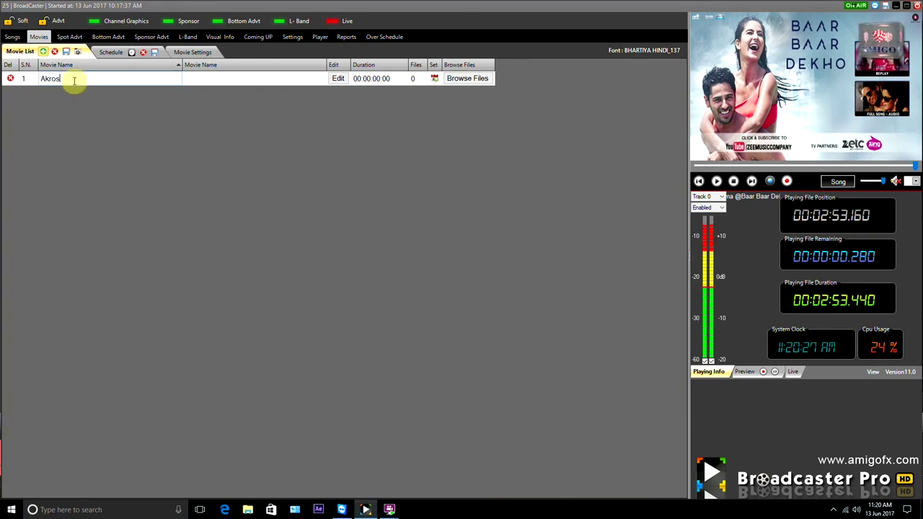
{"action": "type", "text": "h"}
{"action": "left_click", "coordinate": [295, 82]}
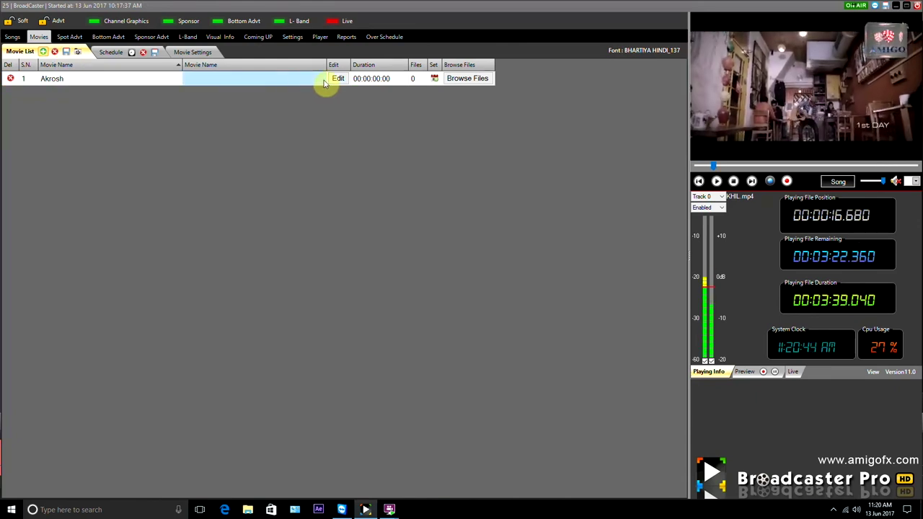
Set the font for regional movie names to BHARTIYA HINDI_137.
{"action": "left_click", "coordinate": [648, 50]}
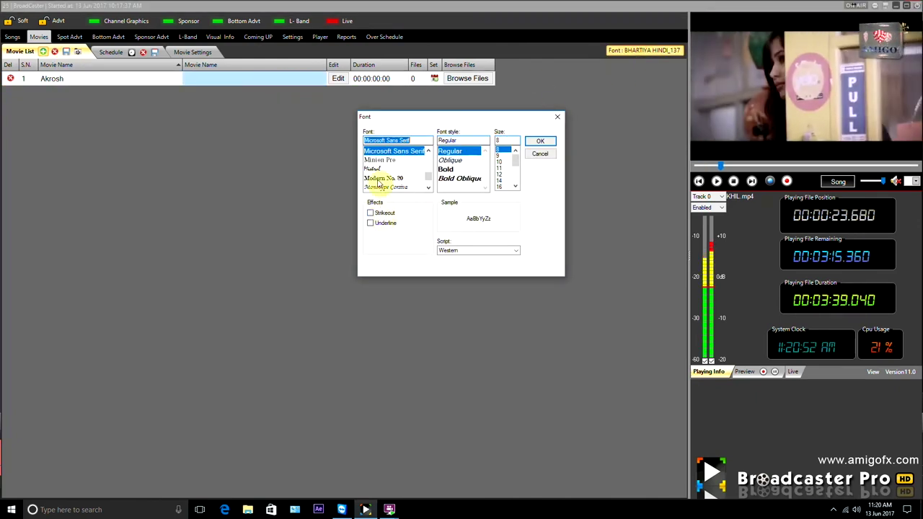
{"action": "left_click", "coordinate": [379, 178]}
{"action": "left_click", "coordinate": [505, 156]}
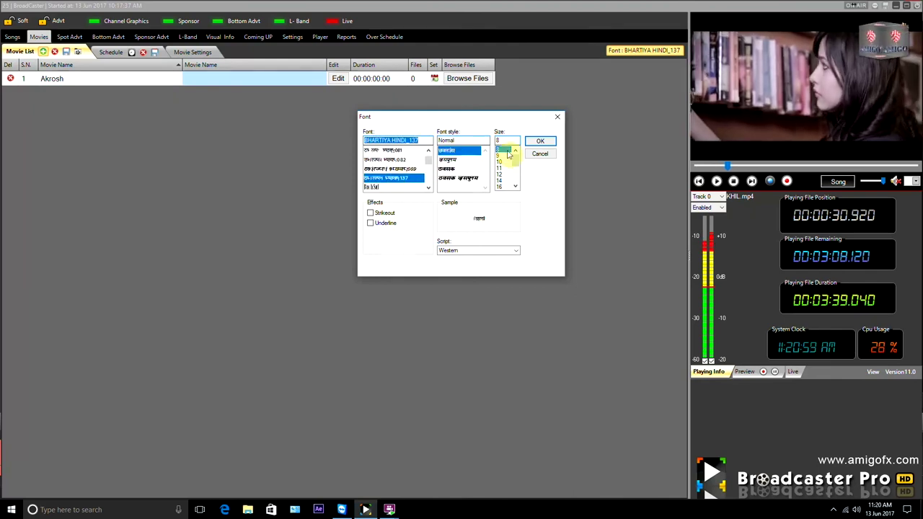
{"action": "left_click", "coordinate": [540, 141]}
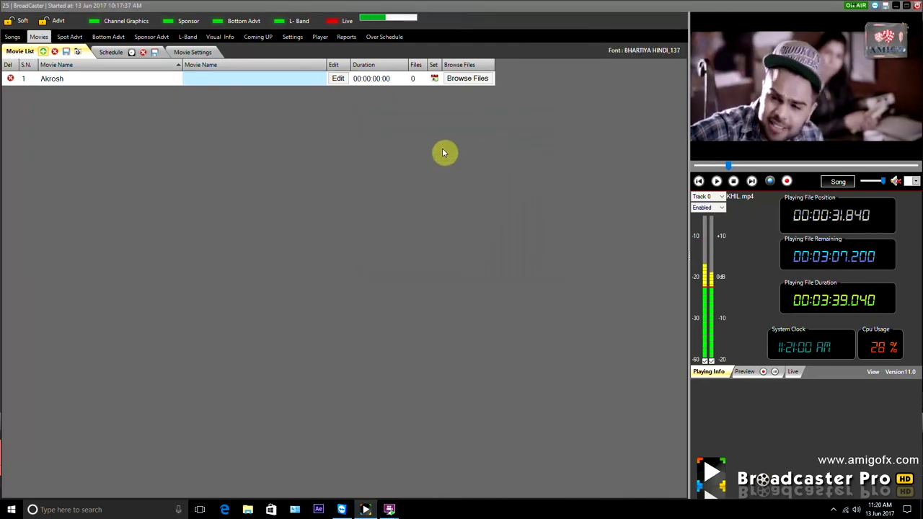
Enter आक्रोश as the Hindi regional name of the Akrosh movie.
{"action": "left_click", "coordinate": [243, 77]}
{"action": "type", "text": "vk"}
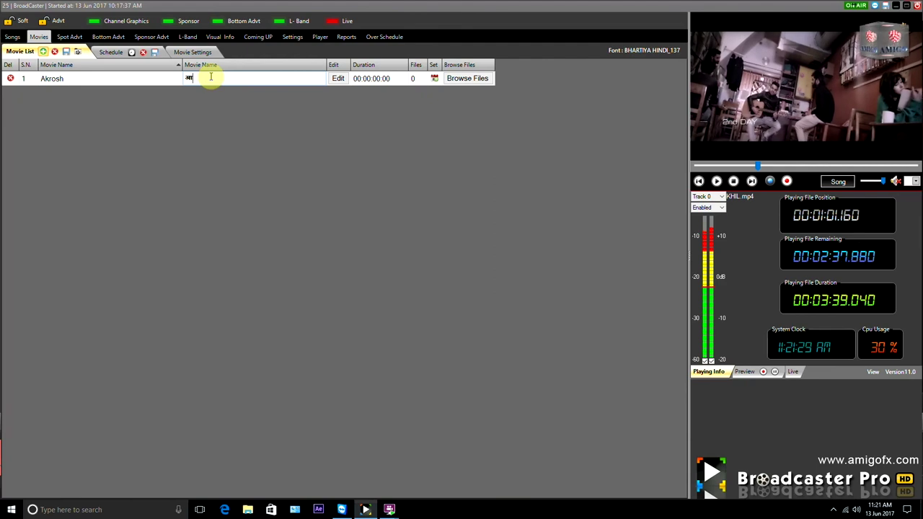
{"action": "type", "text": "d"}
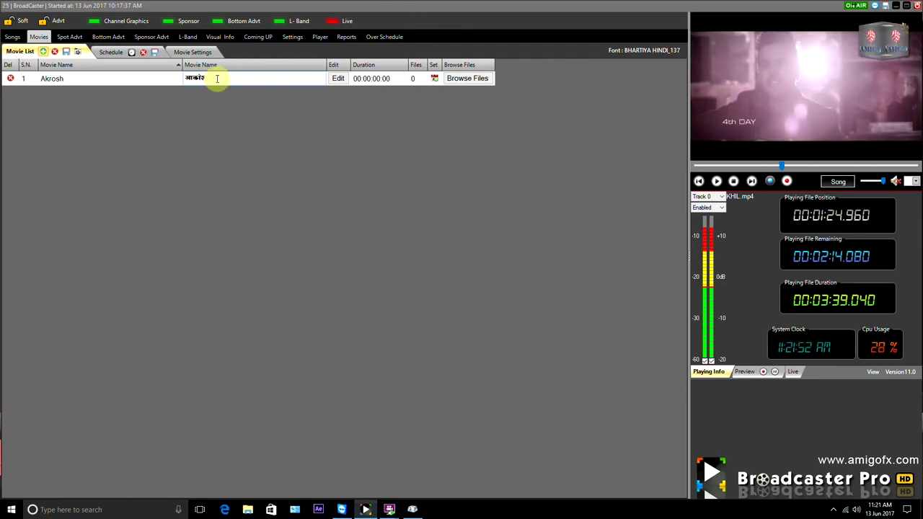
{"action": "type", "text": "ks'k"}
{"action": "key", "text": "Return"}
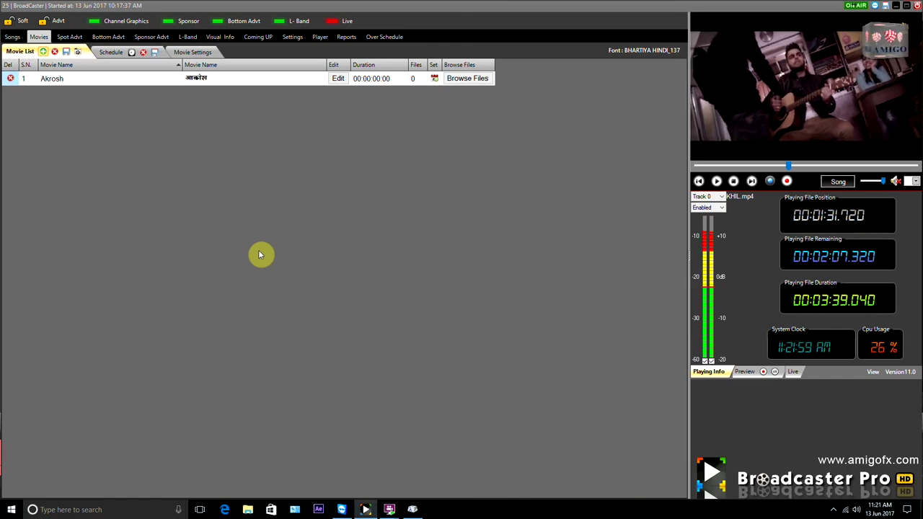
Attach Aakrosh.mp4 from the Movies\Aakrosh folder on drive D to the Akrosh entry.
{"action": "left_click", "coordinate": [474, 78]}
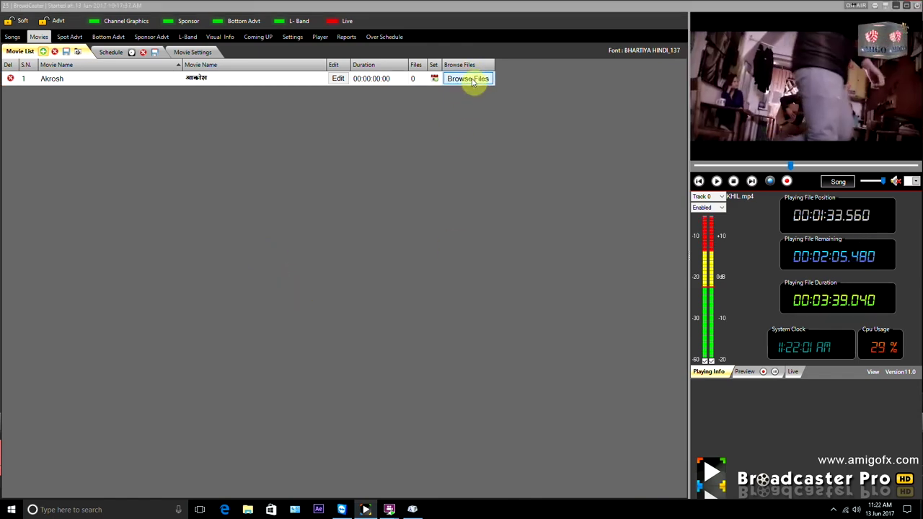
{"action": "left_click", "coordinate": [43, 220]}
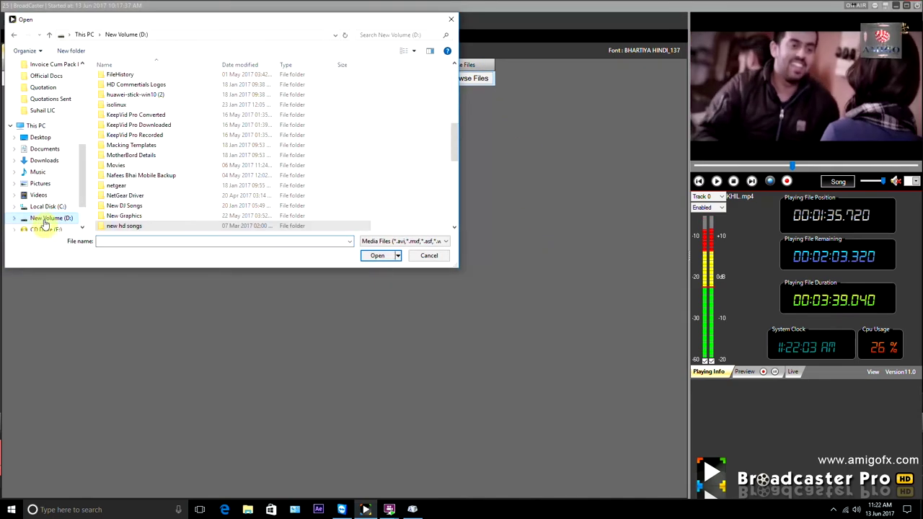
{"action": "key", "text": "m"}
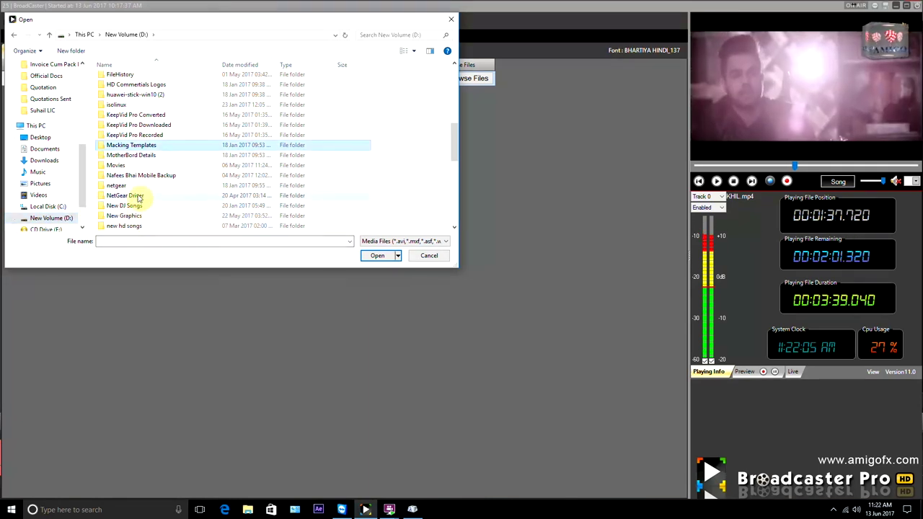
{"action": "double_click", "coordinate": [118, 165]}
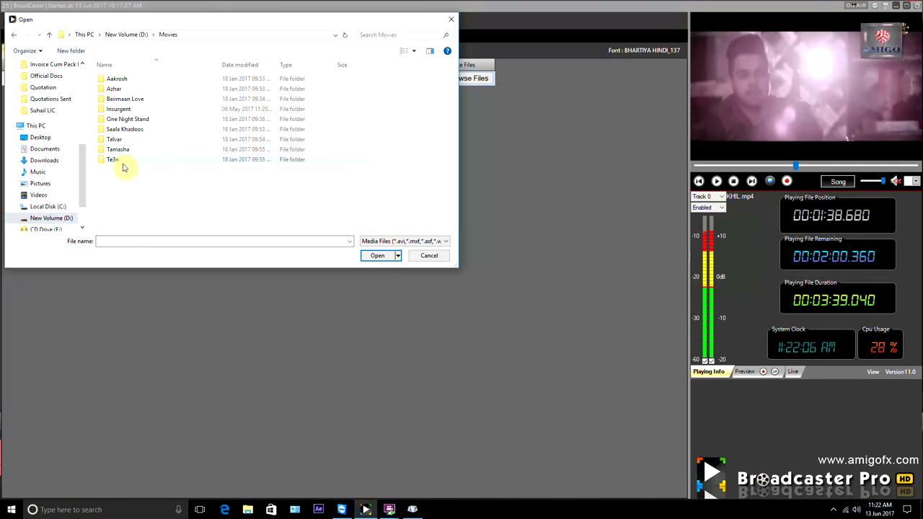
{"action": "double_click", "coordinate": [117, 80]}
{"action": "left_click", "coordinate": [120, 94]}
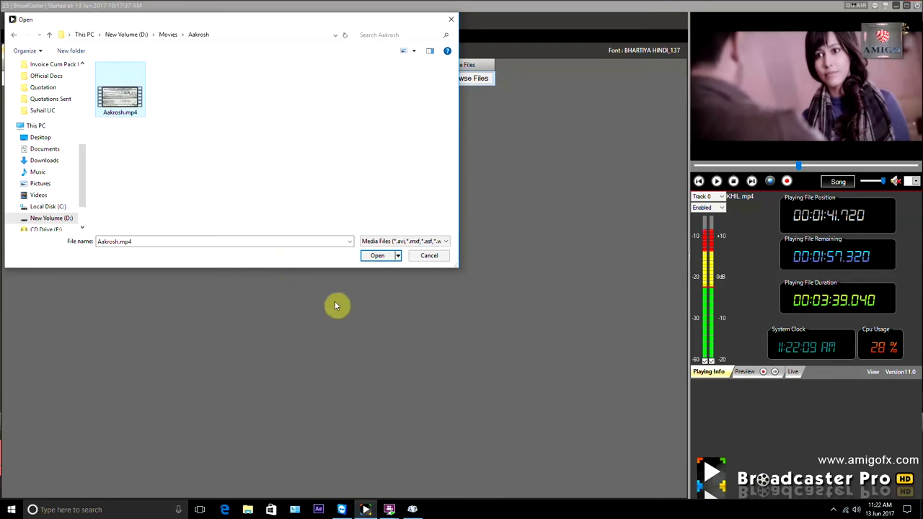
{"action": "left_click", "coordinate": [377, 255]}
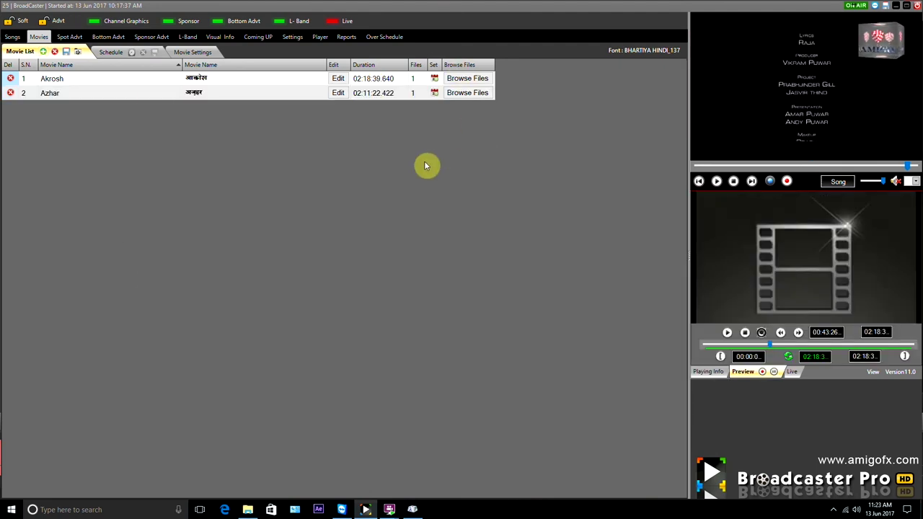
Add all movies from the Movies folder on drive D to the movie list in one go and save the list.
{"action": "left_click", "coordinate": [78, 53]}
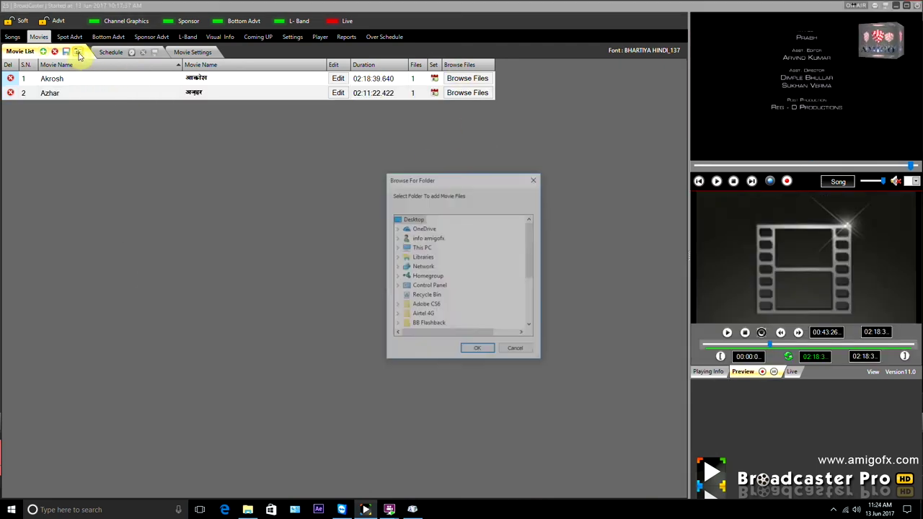
{"action": "double_click", "coordinate": [424, 248]}
{"action": "double_click", "coordinate": [457, 314]}
{"action": "scroll", "coordinate": [507, 319], "scroll_direction": "down", "scroll_amount": 3}
{"action": "scroll", "coordinate": [508, 319], "scroll_direction": "down", "scroll_amount": 5}
{"action": "type", "text": "movies"}
{"action": "key", "text": "Right"}
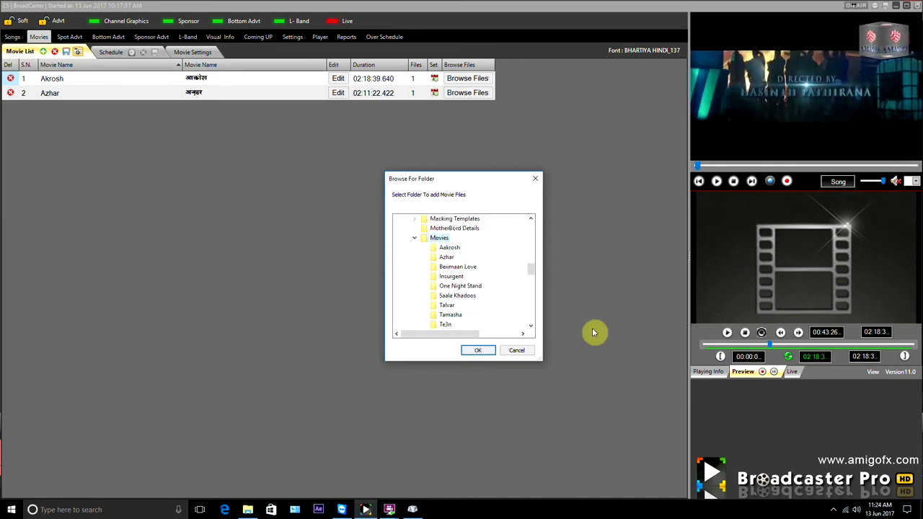
{"action": "left_click", "coordinate": [479, 351]}
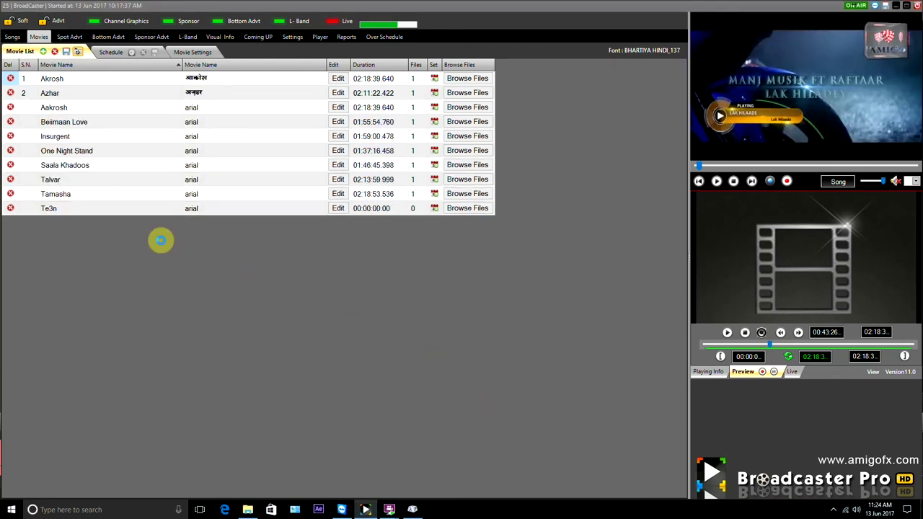
{"action": "left_click", "coordinate": [66, 52]}
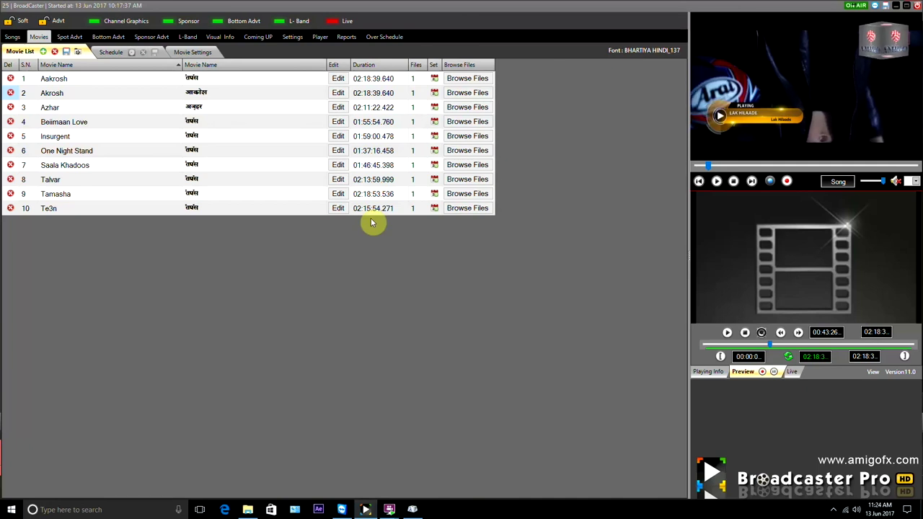
Replace the placeholder regional names in the movie list with the movies' Hindi names.
{"action": "left_click", "coordinate": [197, 81]}
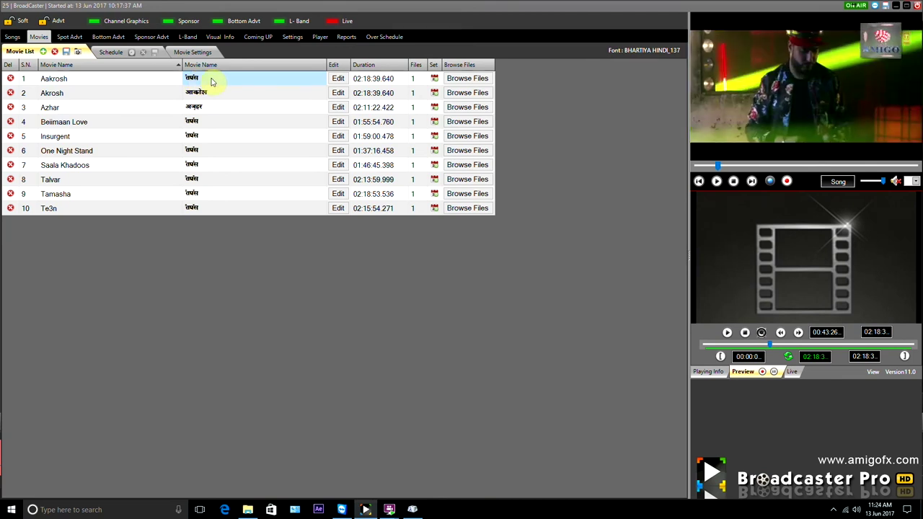
{"action": "key", "text": "Delete"}
{"action": "left_click", "coordinate": [239, 113]}
{"action": "type", "text": "न"}
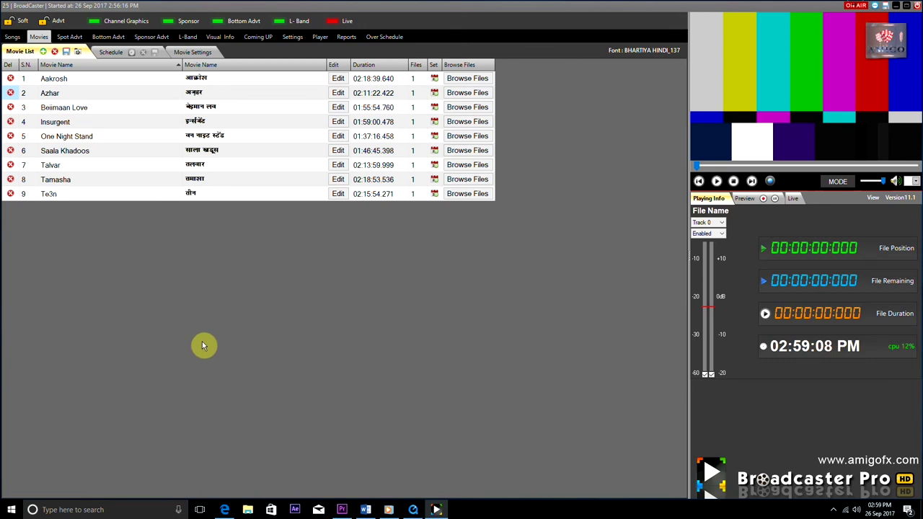
Add a movie schedule entry with the time 07:00:00 AM and the date 26 Sep 2017.
{"action": "left_click", "coordinate": [102, 55]}
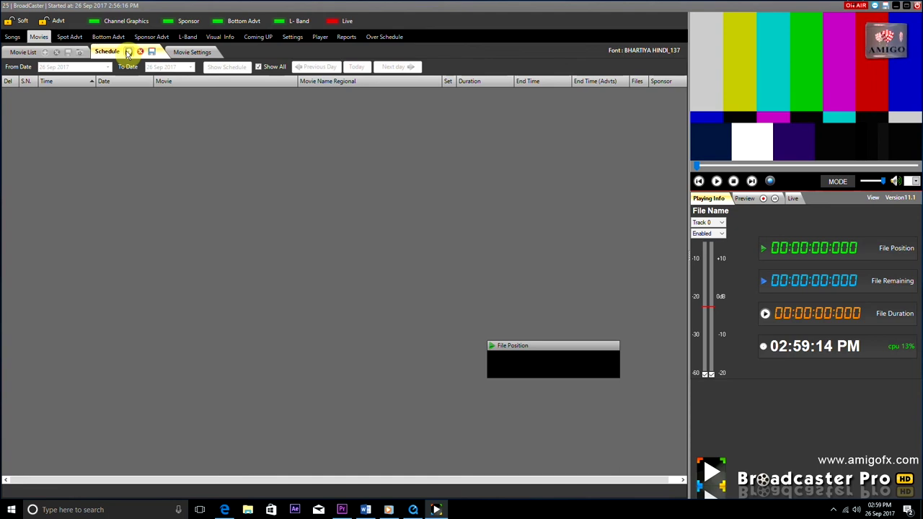
{"action": "left_click", "coordinate": [128, 52]}
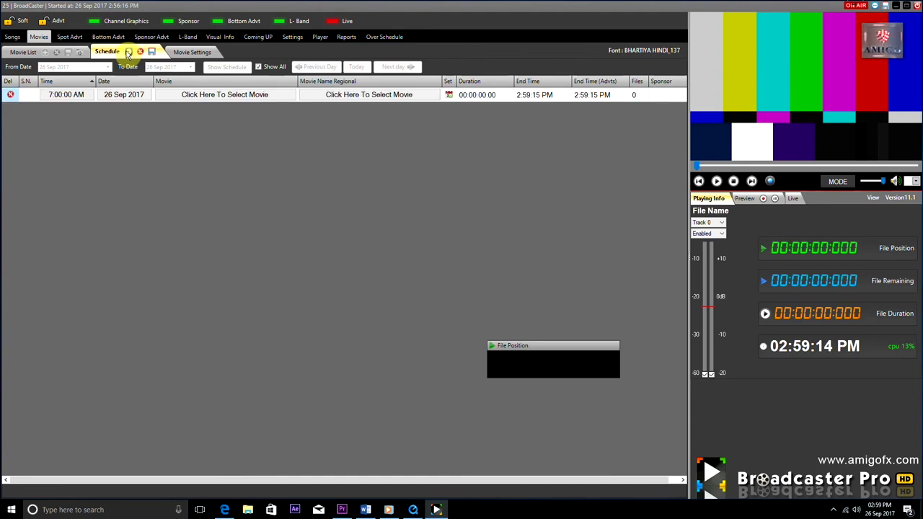
{"action": "double_click", "coordinate": [59, 96]}
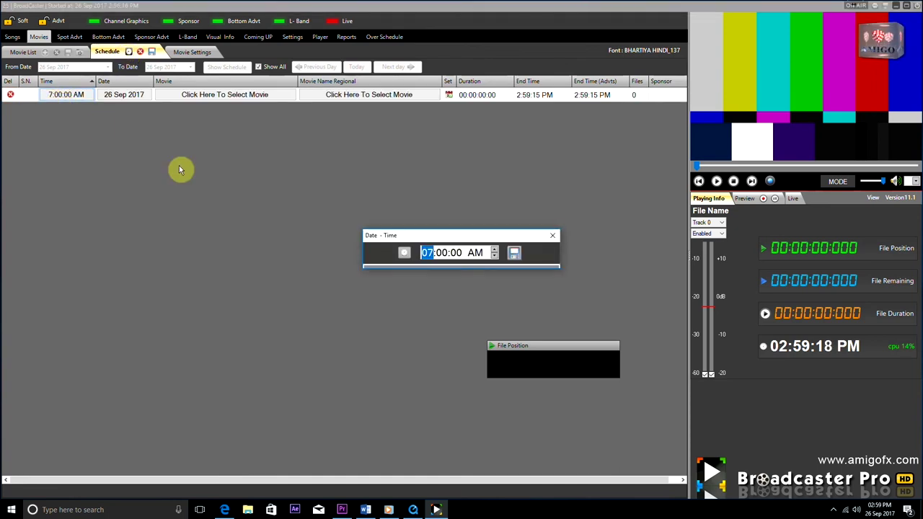
{"action": "left_click", "coordinate": [515, 255]}
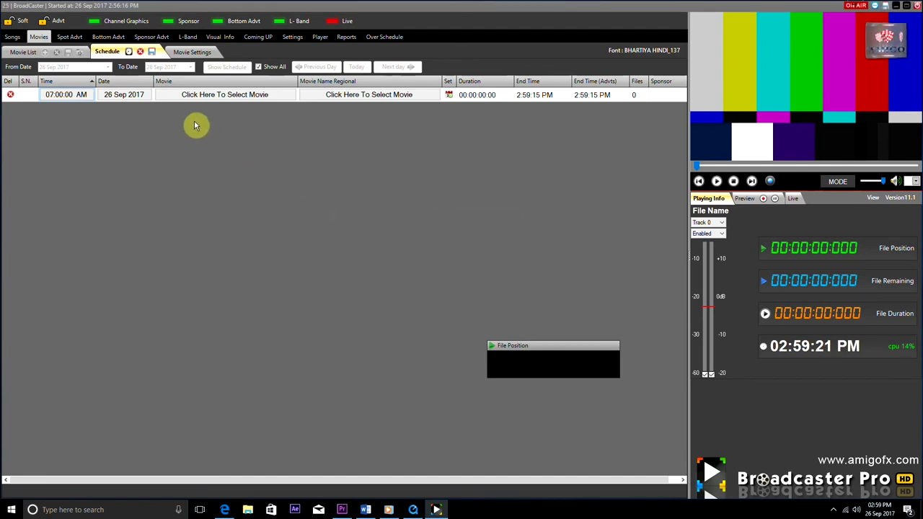
{"action": "left_click", "coordinate": [130, 96]}
{"action": "double_click", "coordinate": [131, 98]}
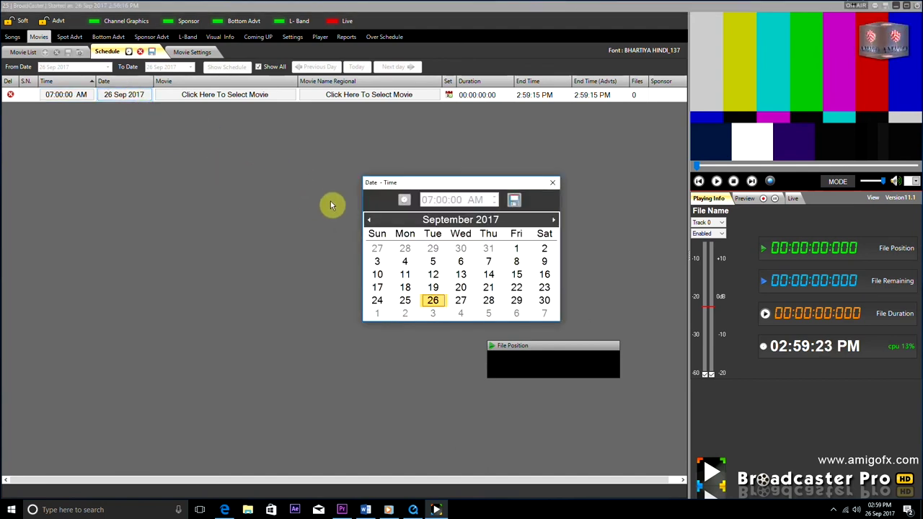
{"action": "left_click", "coordinate": [513, 202]}
Assign the Aakrosh movie to the new 7:00 AM schedule entry and save the schedule.
{"action": "double_click", "coordinate": [269, 101]}
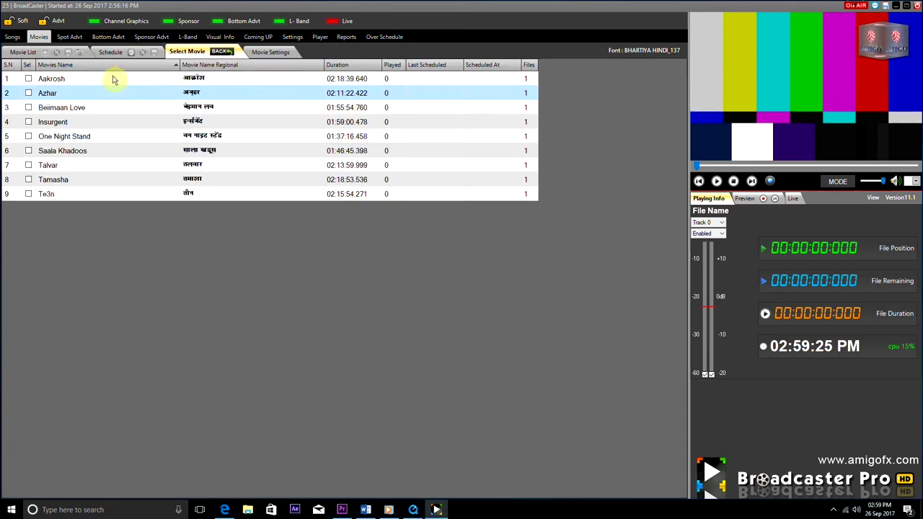
{"action": "left_click", "coordinate": [28, 79]}
{"action": "left_click", "coordinate": [152, 52]}
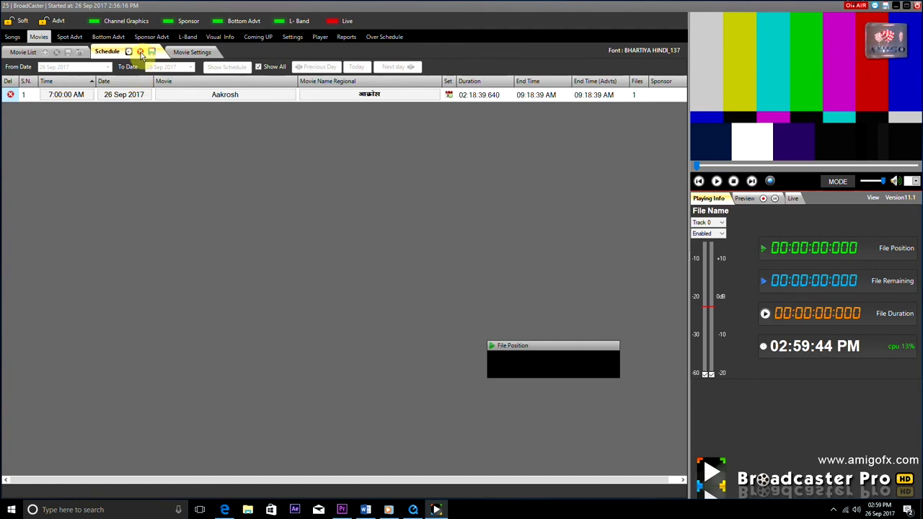
View the recorded showings of the scheduled Aakrosh movie and return to the schedule.
{"action": "left_click", "coordinate": [448, 96]}
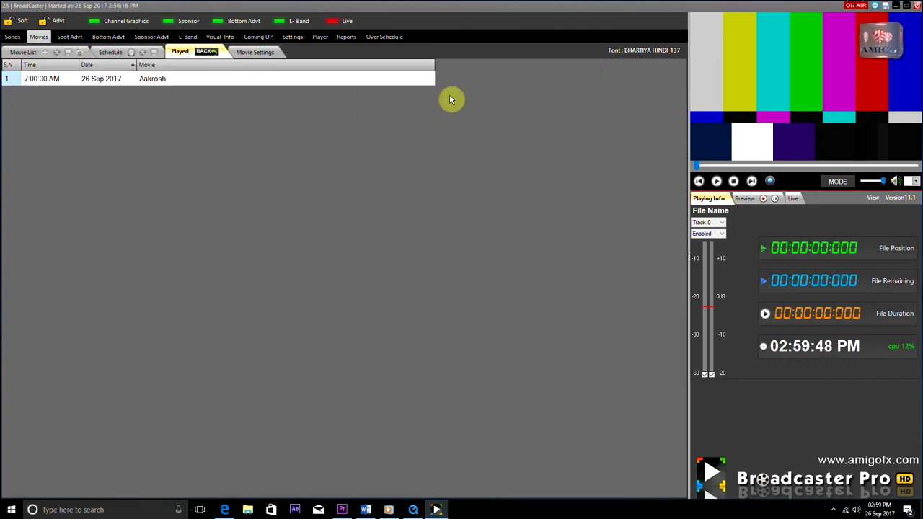
{"action": "left_click", "coordinate": [206, 52]}
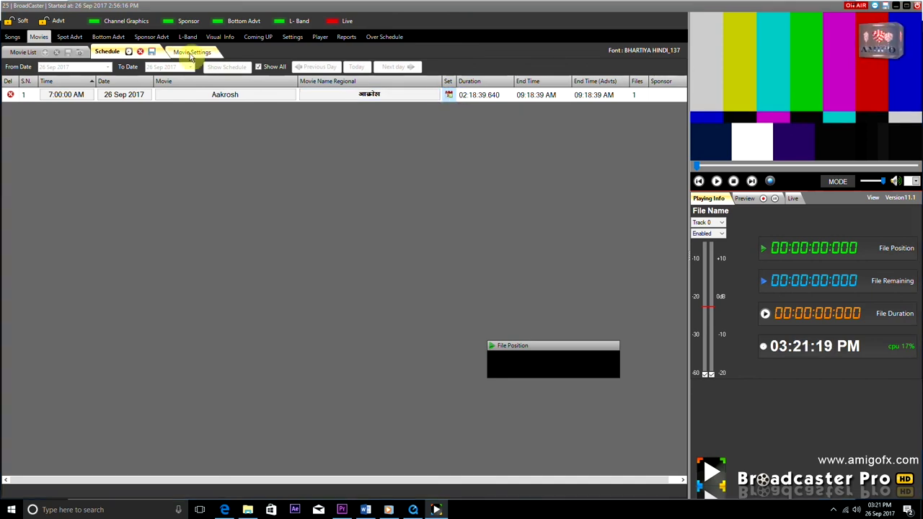
Add a 07:00:00 AM time slot to the 24-hour automatic movie scheduling.
{"action": "left_click", "coordinate": [191, 52]}
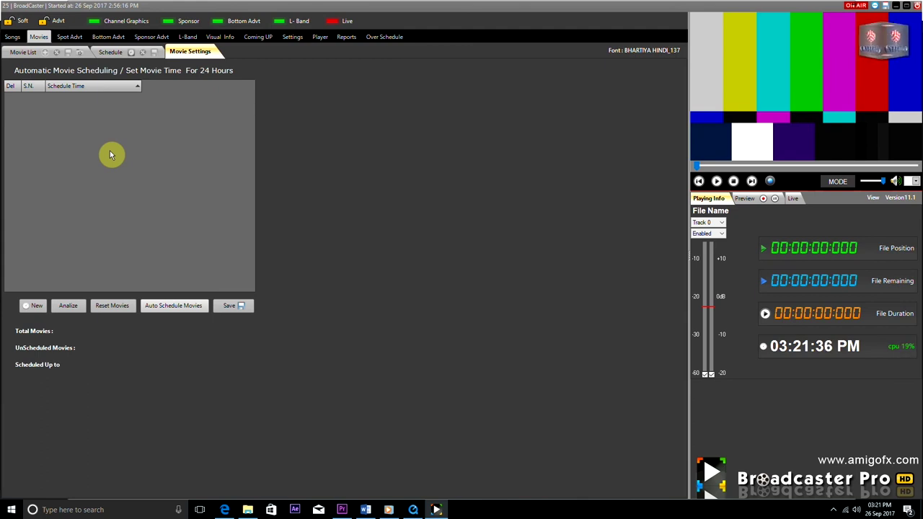
{"action": "left_click", "coordinate": [33, 305]}
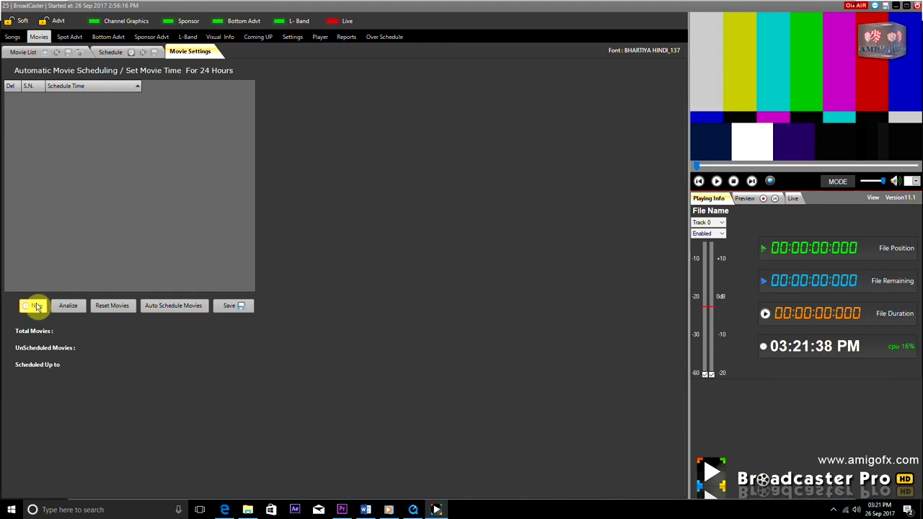
{"action": "double_click", "coordinate": [78, 101]}
{"action": "type", "text": "070000"}
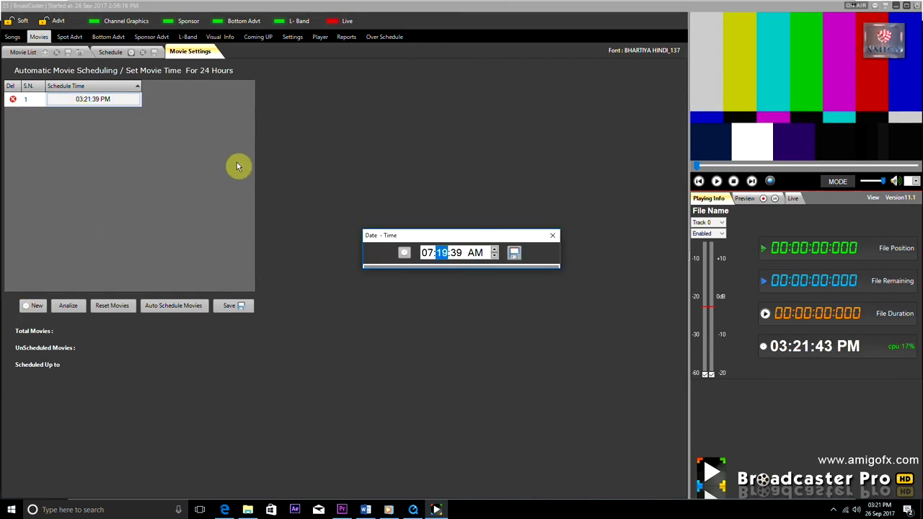
{"action": "left_click", "coordinate": [514, 254]}
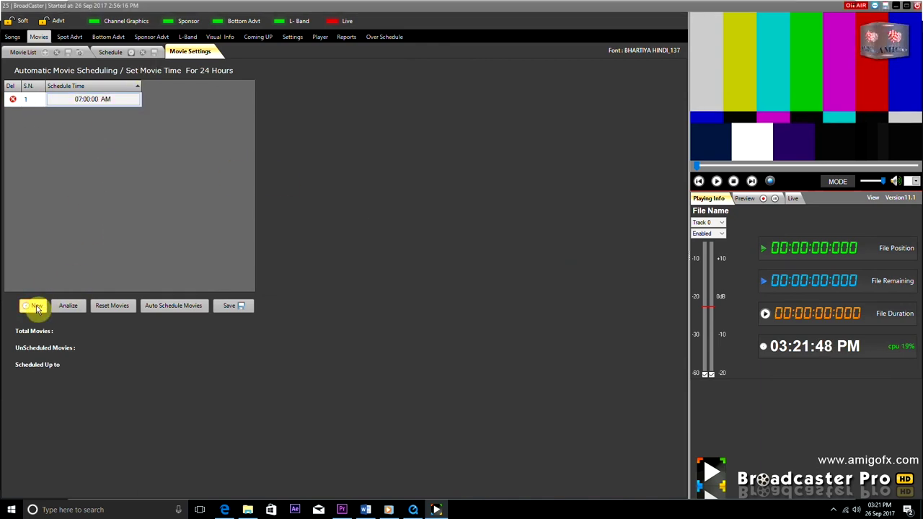
Add a 02:00:00 PM time slot to the automatic movie scheduling.
{"action": "left_click", "coordinate": [33, 305]}
{"action": "double_click", "coordinate": [96, 114]}
{"action": "type", "text": "020000"}
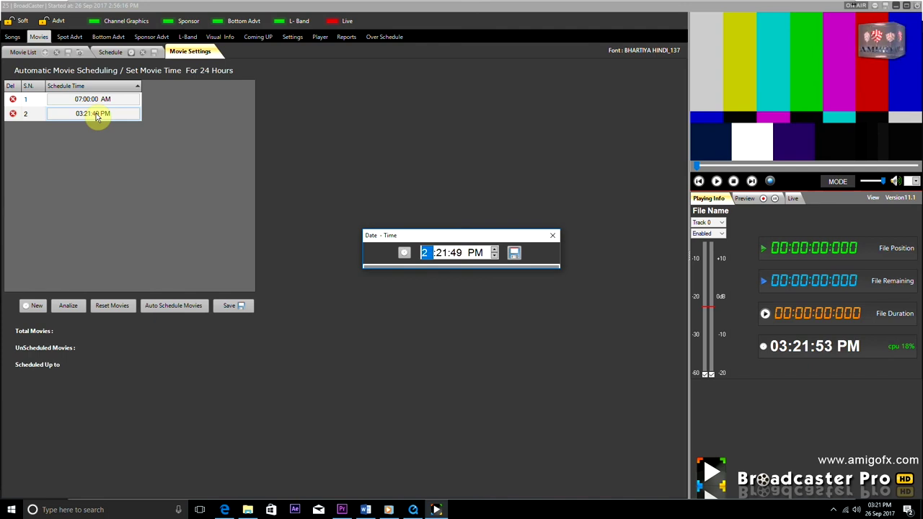
{"action": "type", "text": "p"}
{"action": "key", "text": "Return"}
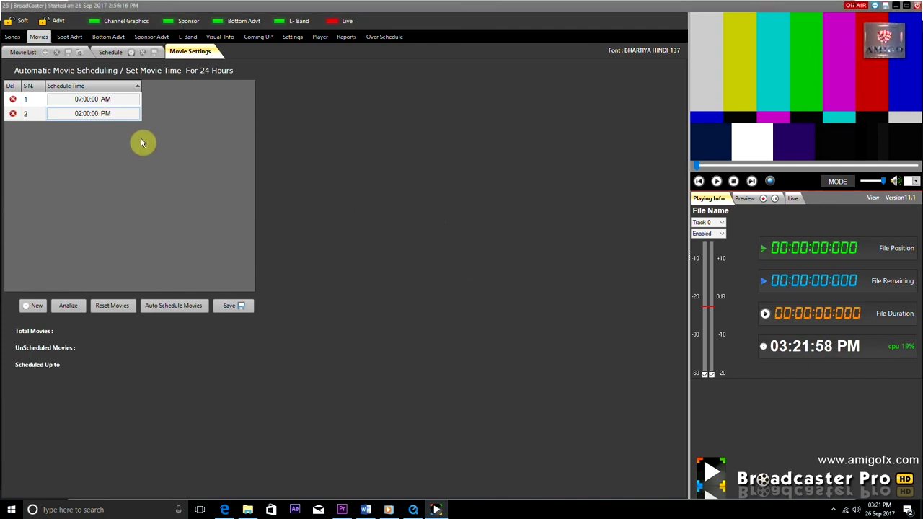
Add a 06:00:00 PM time slot to the automatic movie scheduling.
{"action": "left_click", "coordinate": [34, 305]}
{"action": "double_click", "coordinate": [96, 128]}
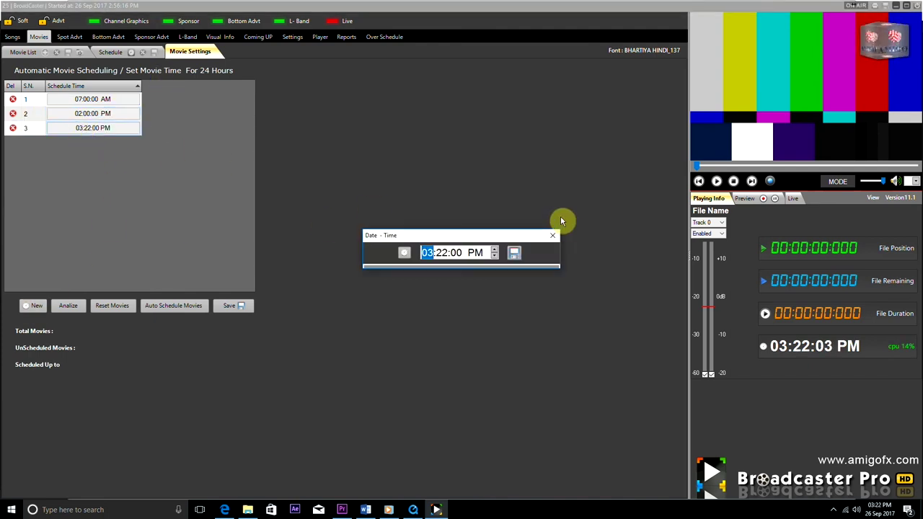
{"action": "type", "text": "060000ap"}
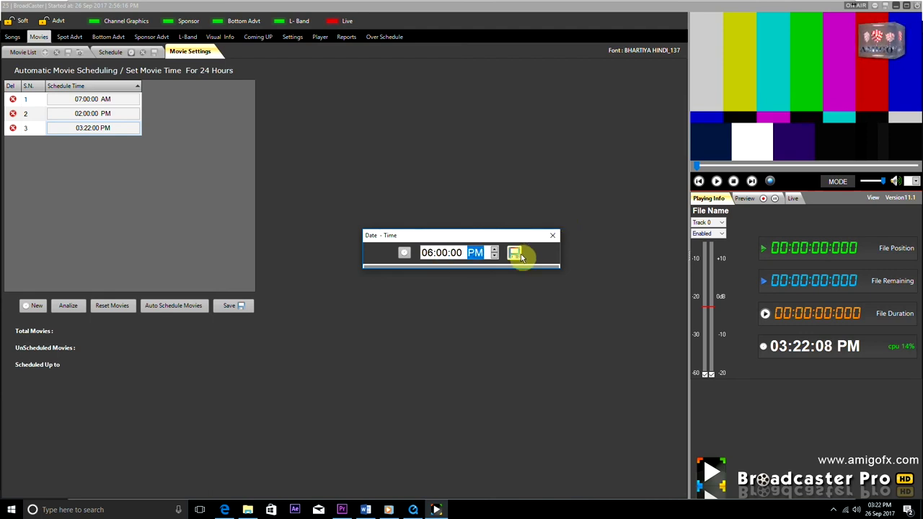
{"action": "left_click", "coordinate": [513, 252]}
Add a 10:00:00 PM time slot to the automatic movie scheduling and save the movie times.
{"action": "left_click", "coordinate": [33, 305]}
{"action": "double_click", "coordinate": [92, 142]}
{"action": "type", "text": "100000"}
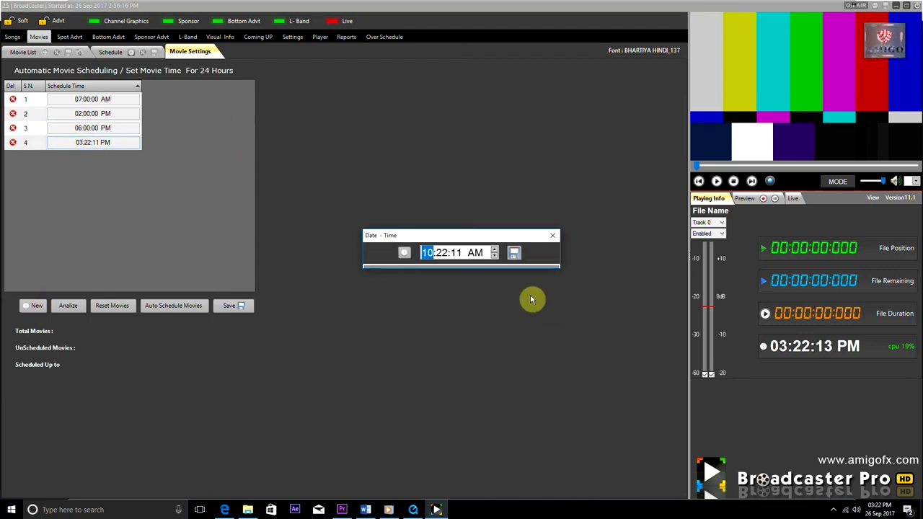
{"action": "type", "text": "p"}
{"action": "left_click", "coordinate": [513, 253]}
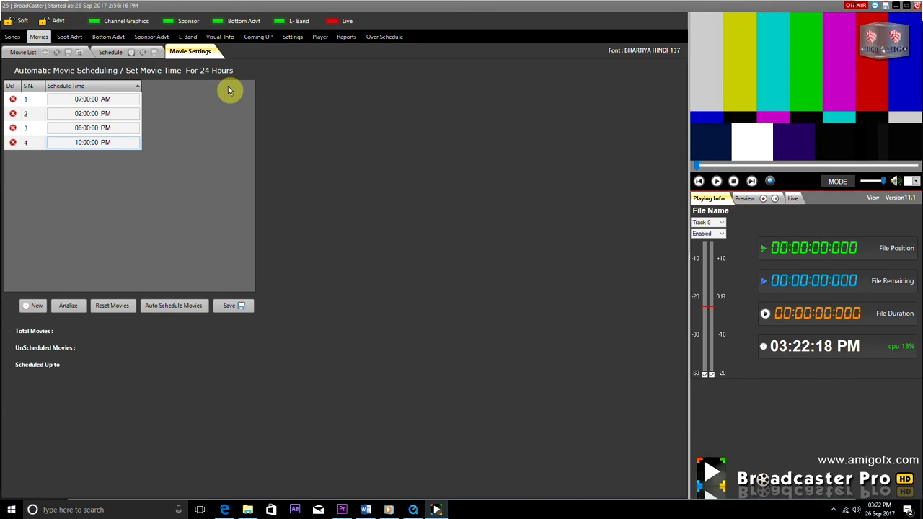
{"action": "left_click", "coordinate": [231, 305]}
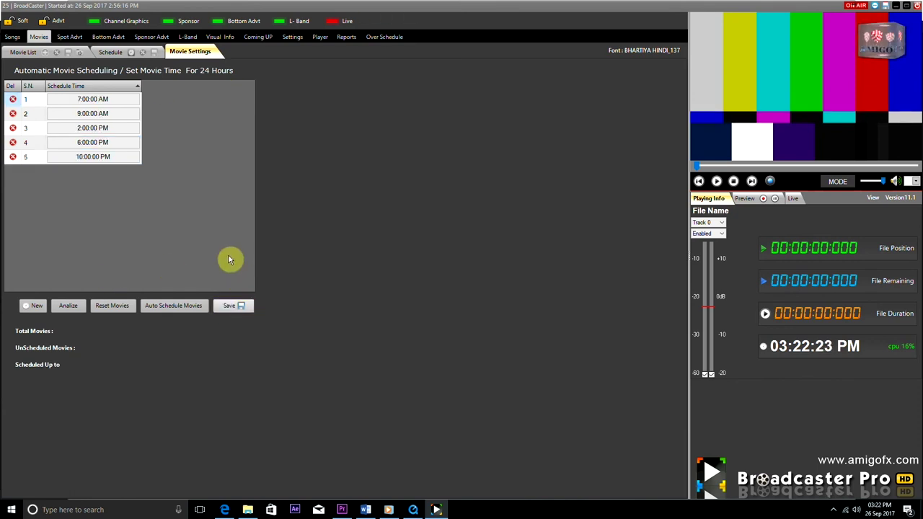
Delete all existing entries from the movie schedule.
{"action": "left_click", "coordinate": [111, 53]}
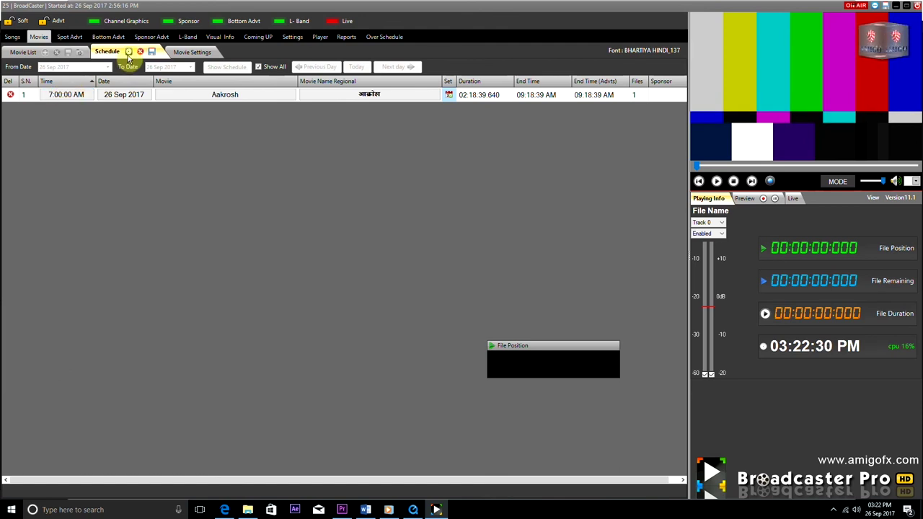
{"action": "left_click", "coordinate": [140, 52]}
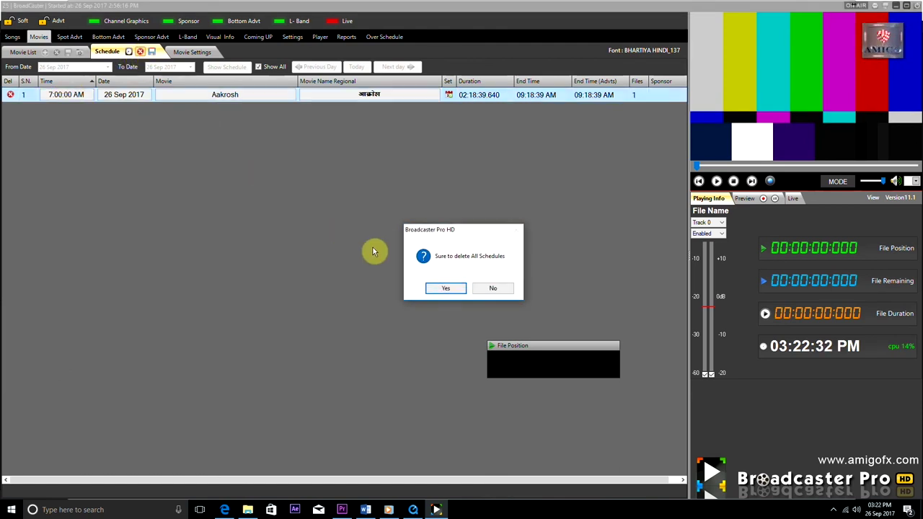
{"action": "left_click", "coordinate": [451, 289]}
Schedule Aakrosh at 7:00 AM, Azhar at 9:00 AM and Beiimaan Love at 2:00 PM on 26 Sep 2017.
{"action": "left_click", "coordinate": [129, 53]}
{"action": "left_click", "coordinate": [217, 93]}
{"action": "left_click", "coordinate": [31, 82]}
{"action": "left_click", "coordinate": [129, 52]}
{"action": "left_click", "coordinate": [68, 109]}
{"action": "left_click", "coordinate": [46, 92]}
{"action": "left_click", "coordinate": [129, 52]}
{"action": "left_click", "coordinate": [72, 126]}
{"action": "left_click", "coordinate": [42, 108]}
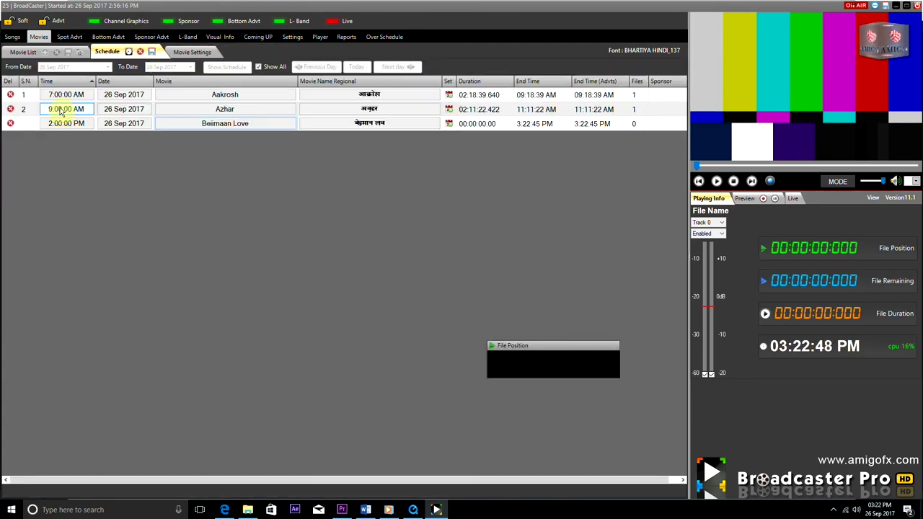
Add two more movie schedule entries and assign Insurgent and One Night Stand to them.
{"action": "left_click", "coordinate": [129, 52]}
{"action": "left_click", "coordinate": [68, 138]}
{"action": "left_click", "coordinate": [29, 118]}
{"action": "left_click", "coordinate": [129, 52]}
{"action": "left_click", "coordinate": [66, 152]}
{"action": "left_click", "coordinate": [30, 135]}
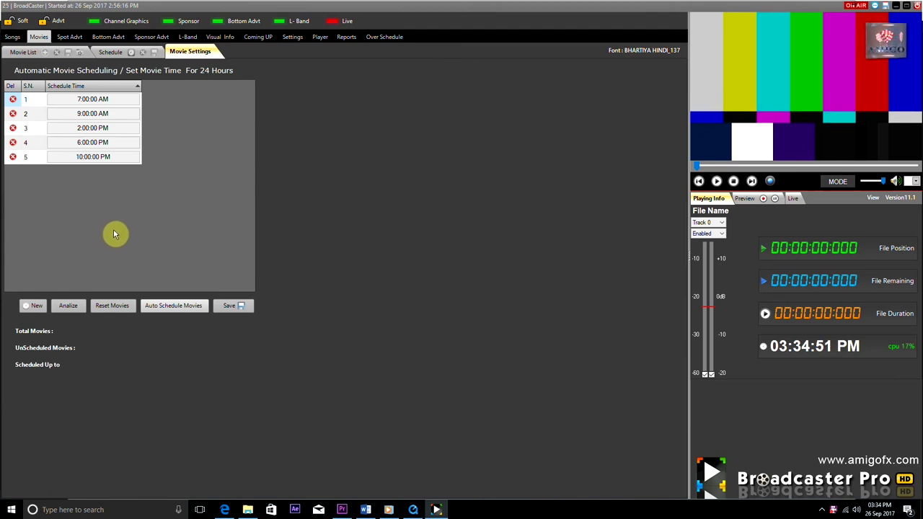
Analyze the automatic movie scheduling for total movies, unscheduled movies and the last scheduled date.
{"action": "left_click", "coordinate": [69, 306]}
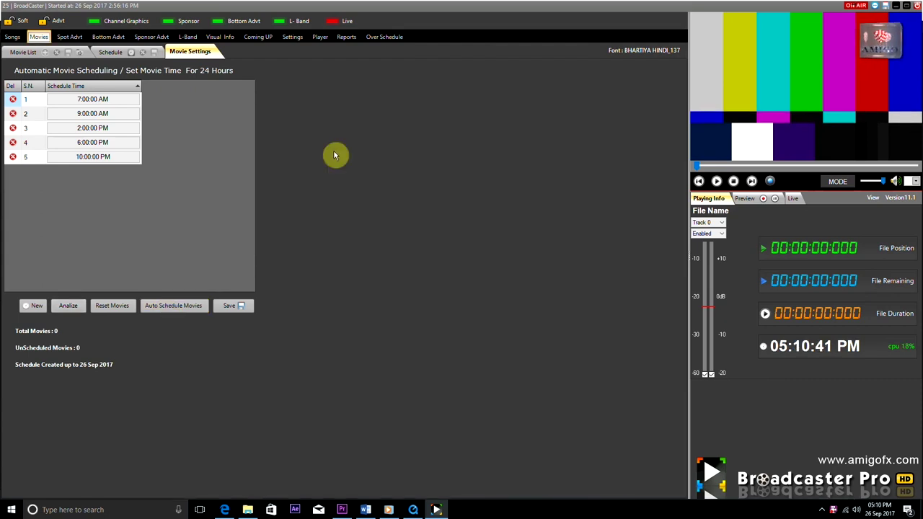
Add all advert videos from the Spot Advt Sample folder on drive D to the spot advert list.
{"action": "left_click", "coordinate": [72, 37]}
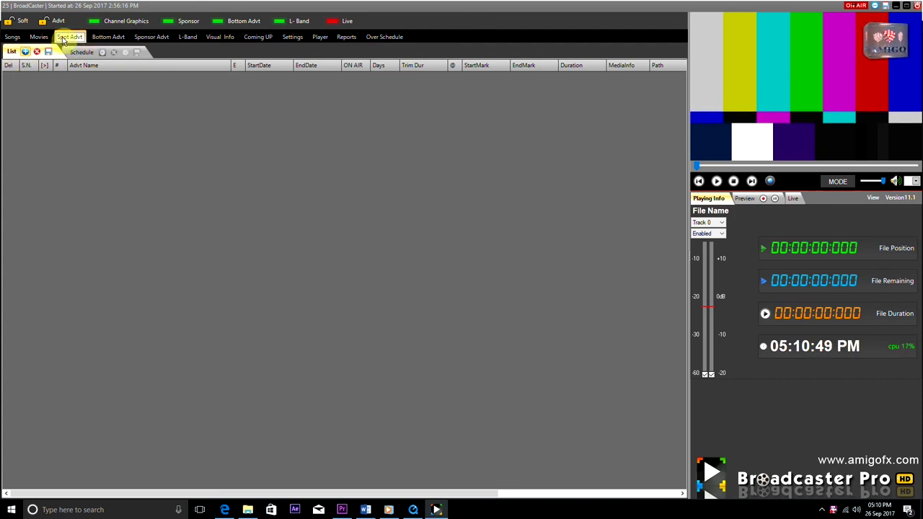
{"action": "left_click", "coordinate": [25, 54]}
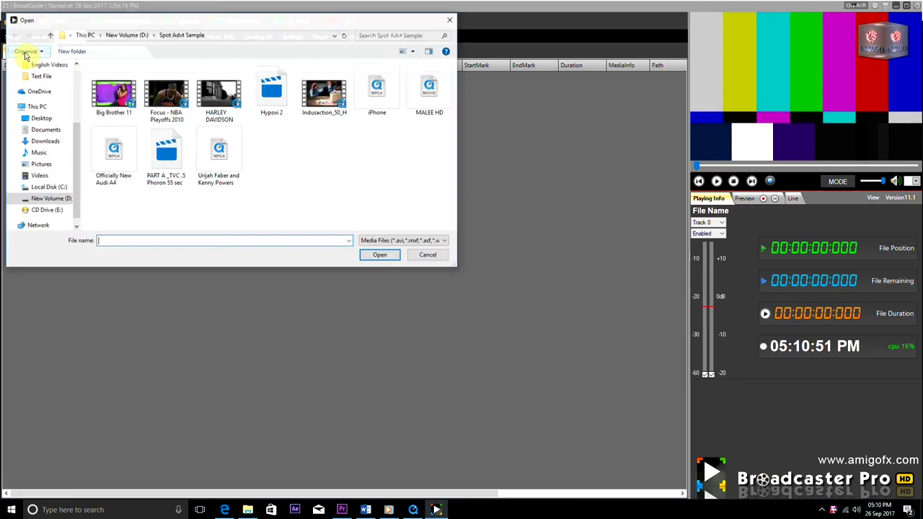
{"action": "left_click", "coordinate": [130, 38]}
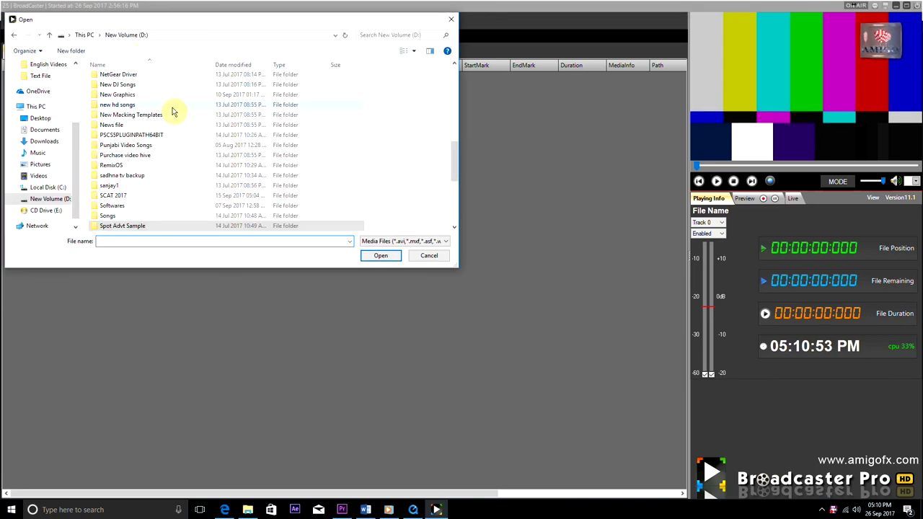
{"action": "double_click", "coordinate": [138, 227]}
{"action": "left_click_drag", "start_coordinate": [113, 209], "coordinate": [436, 79]}
{"action": "left_click", "coordinate": [377, 255]}
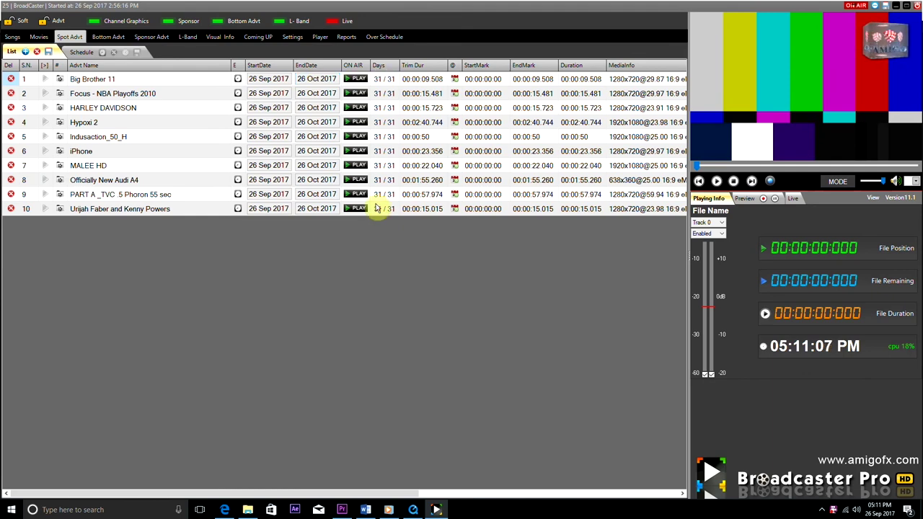
Set the Big Brother 11 advert's start date to 26 Sep 2017 and its end date to 26 Oct 2017.
{"action": "left_click", "coordinate": [264, 79]}
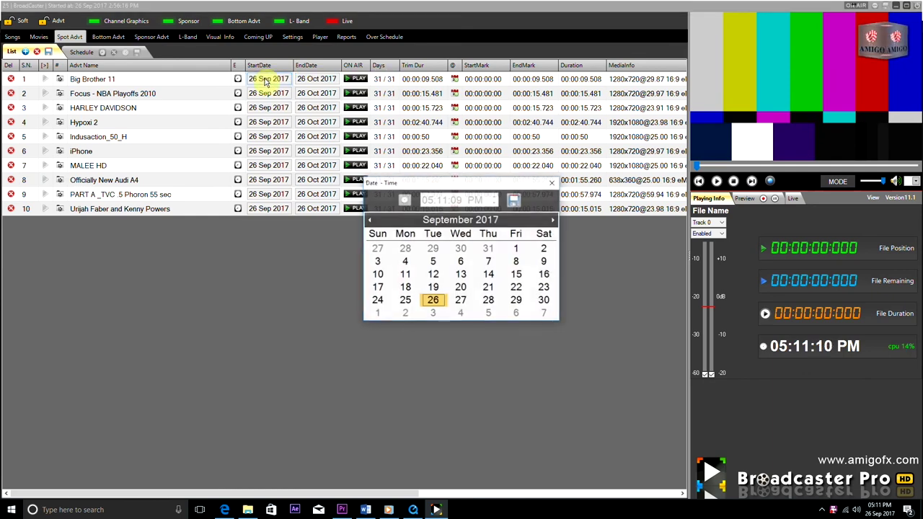
{"action": "left_click", "coordinate": [513, 200]}
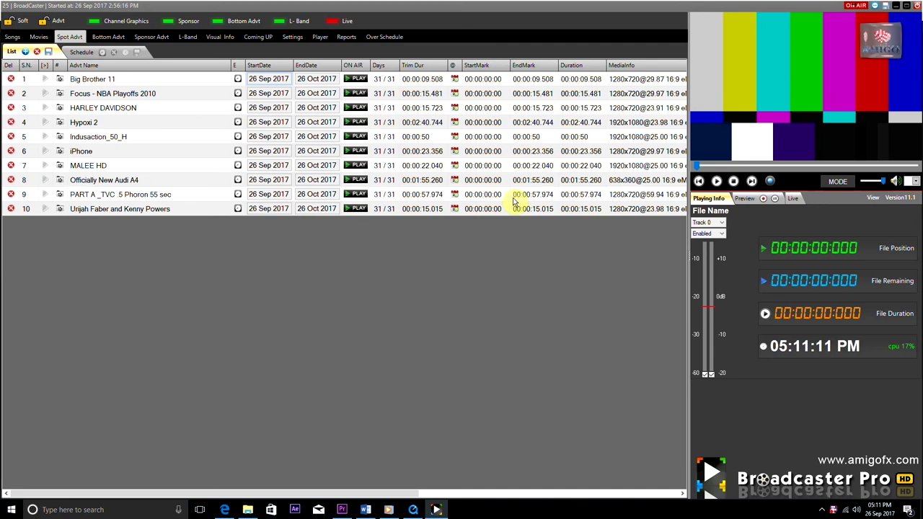
{"action": "left_click", "coordinate": [319, 80]}
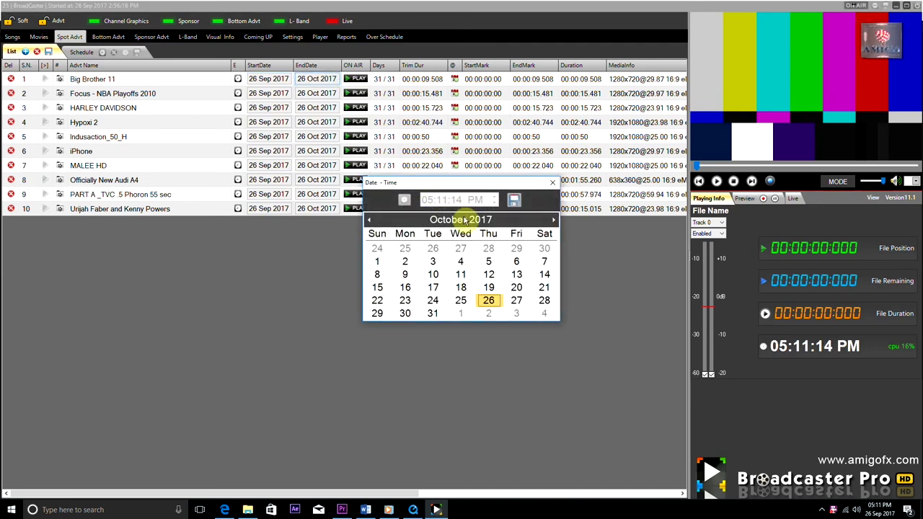
{"action": "left_click", "coordinate": [514, 199]}
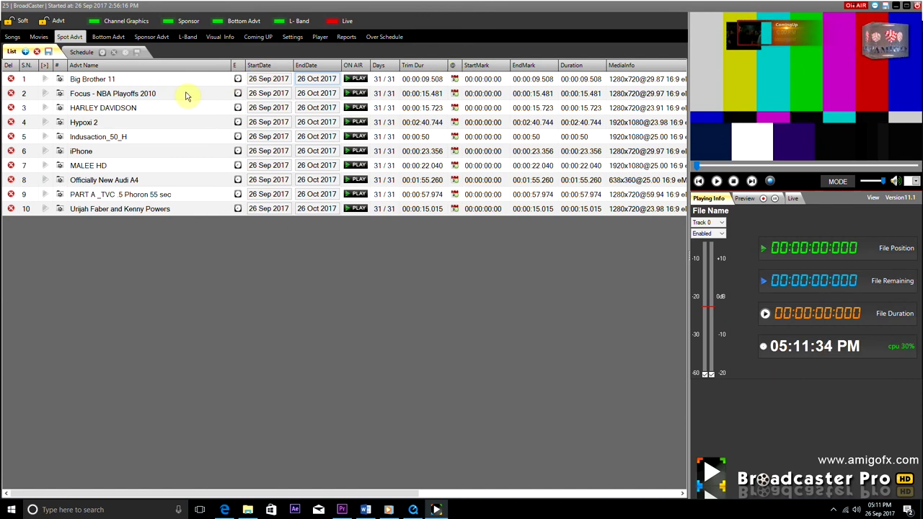
Add a group named group one to the spot advert schedule.
{"action": "left_click", "coordinate": [81, 53]}
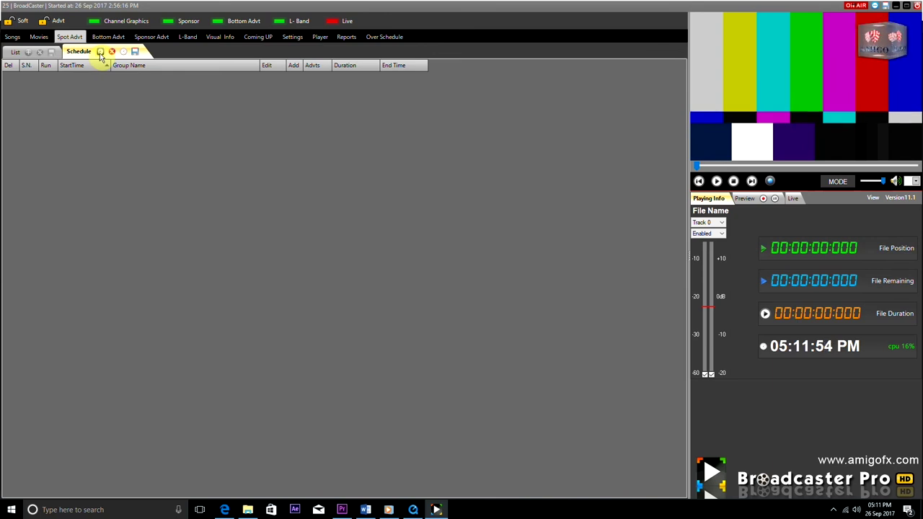
{"action": "left_click", "coordinate": [100, 53]}
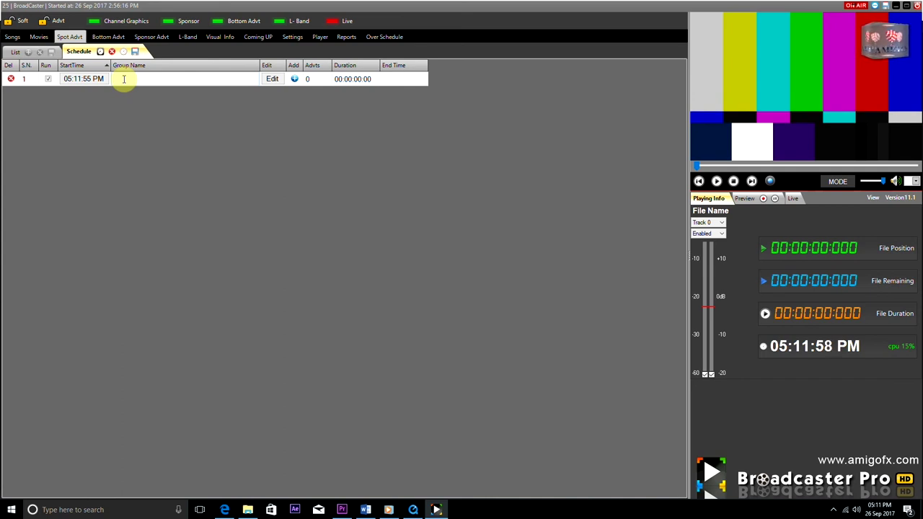
{"action": "type", "text": "grou"}
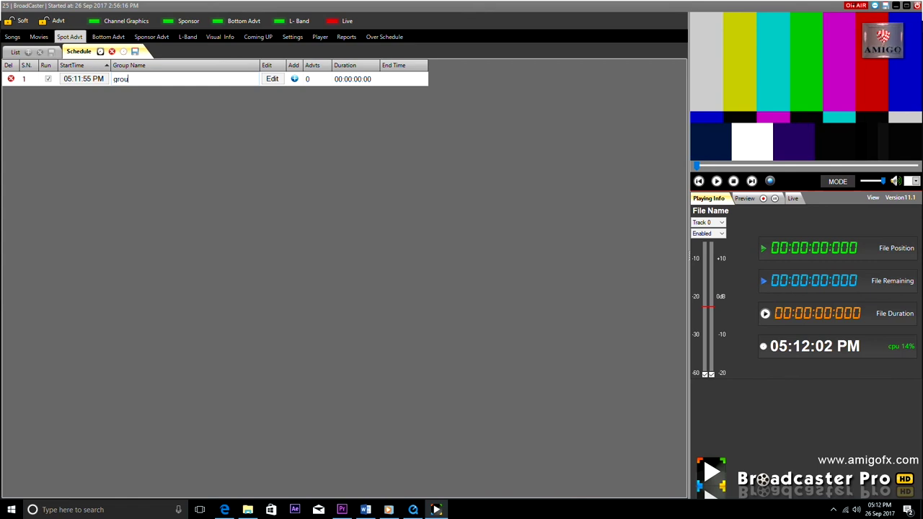
{"action": "type", "text": "p one"}
Add two more spot schedule groups named group two and group three, and save the schedule.
{"action": "left_click", "coordinate": [101, 51]}
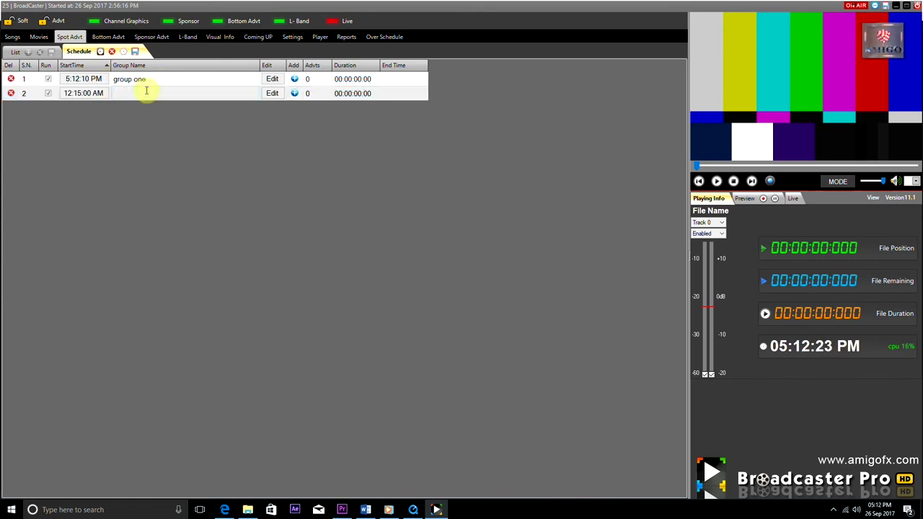
{"action": "type", "text": "group two"}
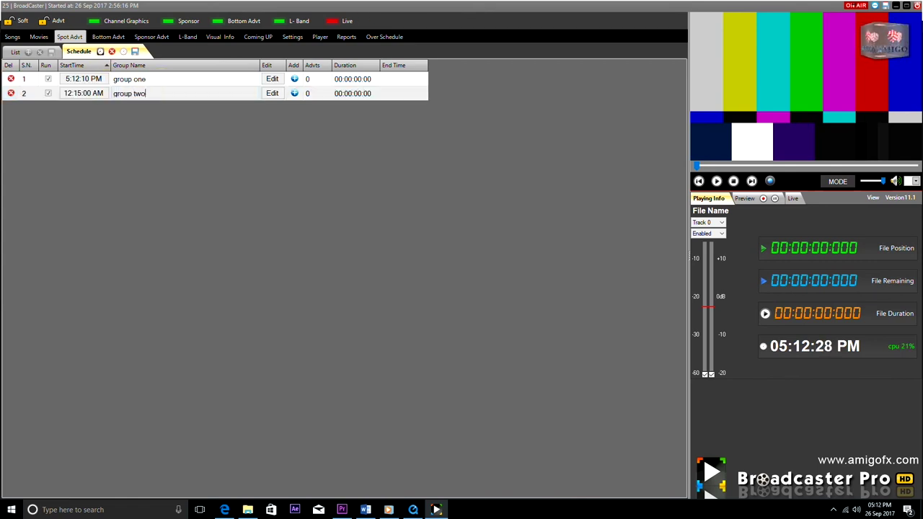
{"action": "key", "text": "Return"}
{"action": "left_click", "coordinate": [101, 51]}
{"action": "type", "text": "gro"}
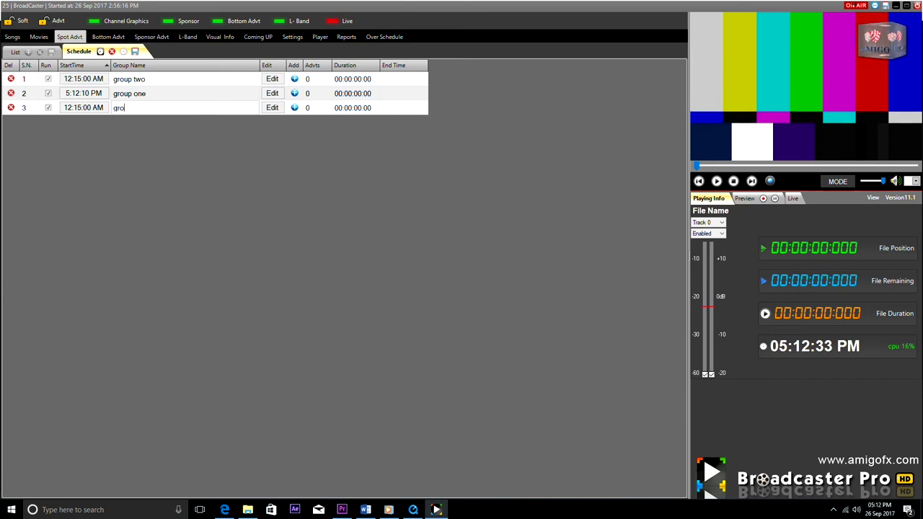
{"action": "type", "text": "up three"}
{"action": "left_click", "coordinate": [137, 52]}
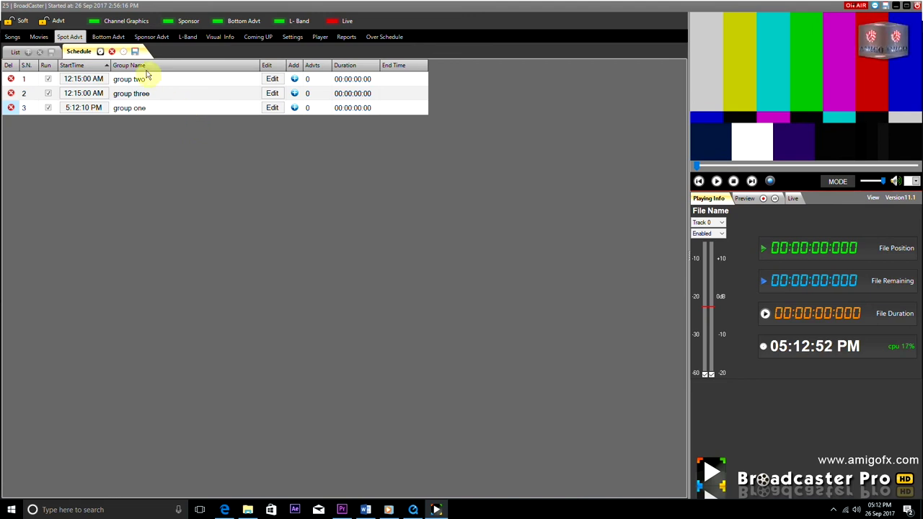
Create spot groups automatically at an interval of 30 minutes.
{"action": "left_click", "coordinate": [123, 52]}
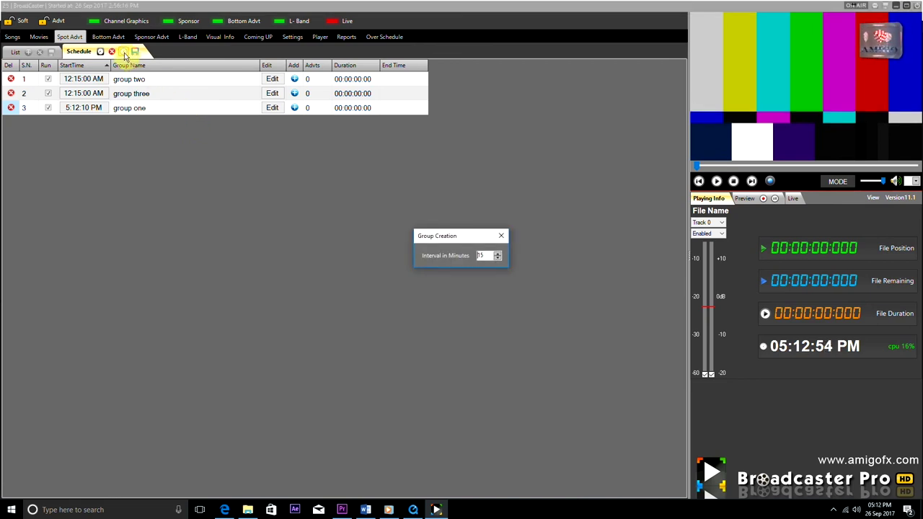
{"action": "double_click", "coordinate": [480, 256]}
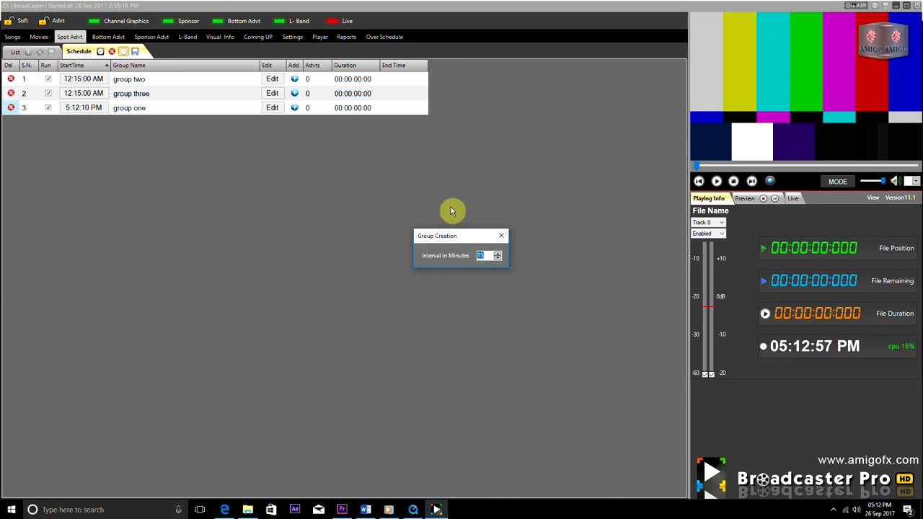
{"action": "type", "text": "6"}
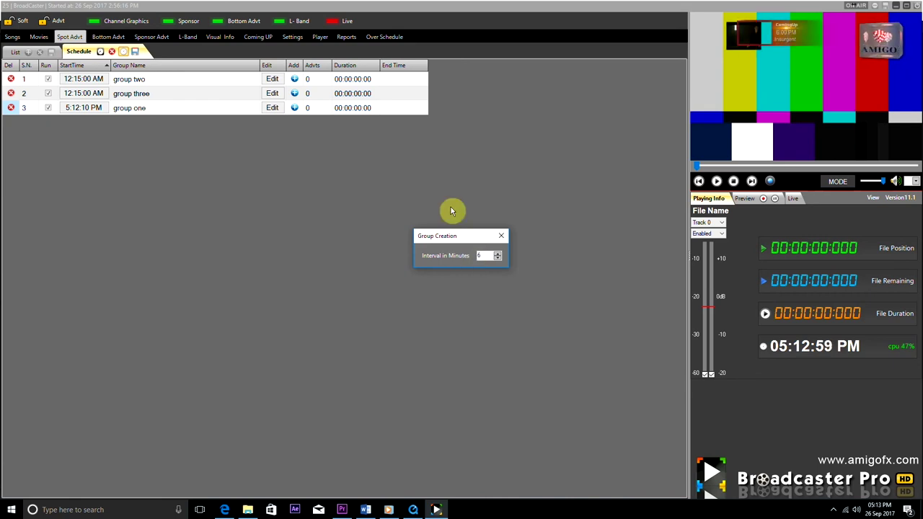
{"action": "key", "text": "BackSpace"}
{"action": "type", "text": "30"}
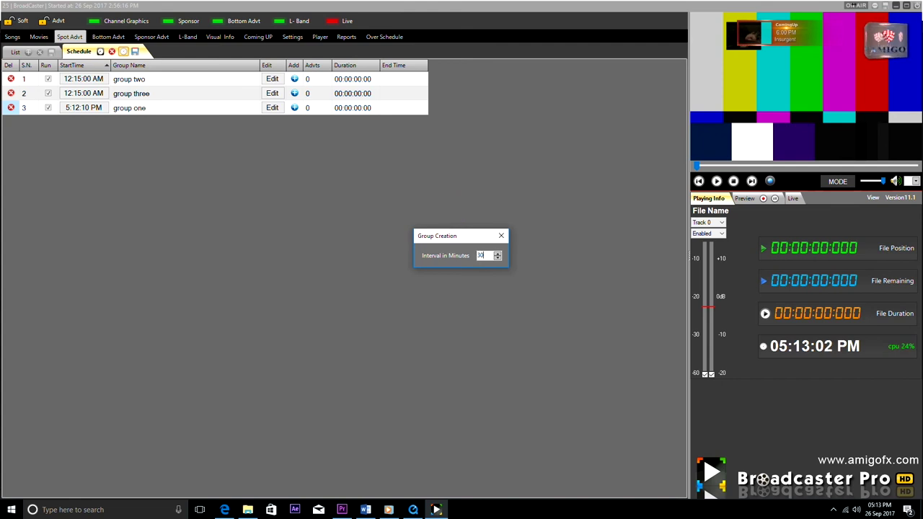
{"action": "left_click", "coordinate": [501, 235]}
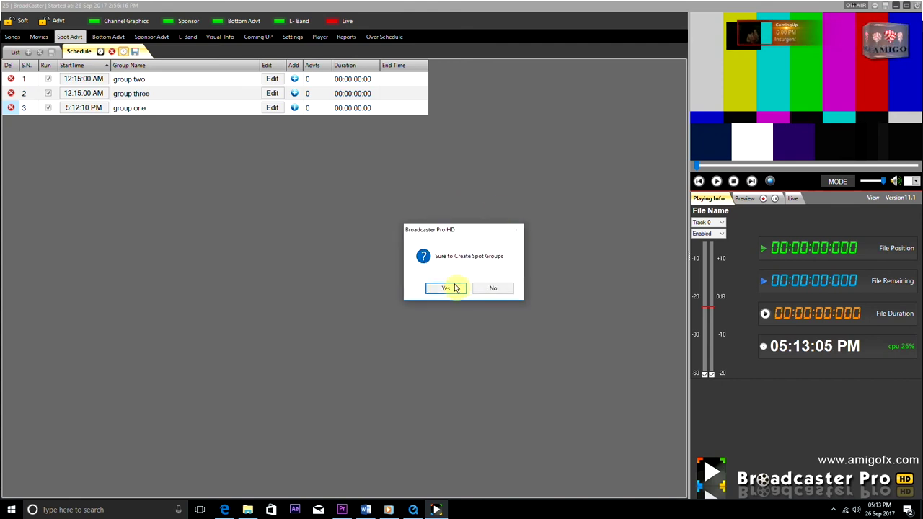
{"action": "left_click", "coordinate": [456, 287]}
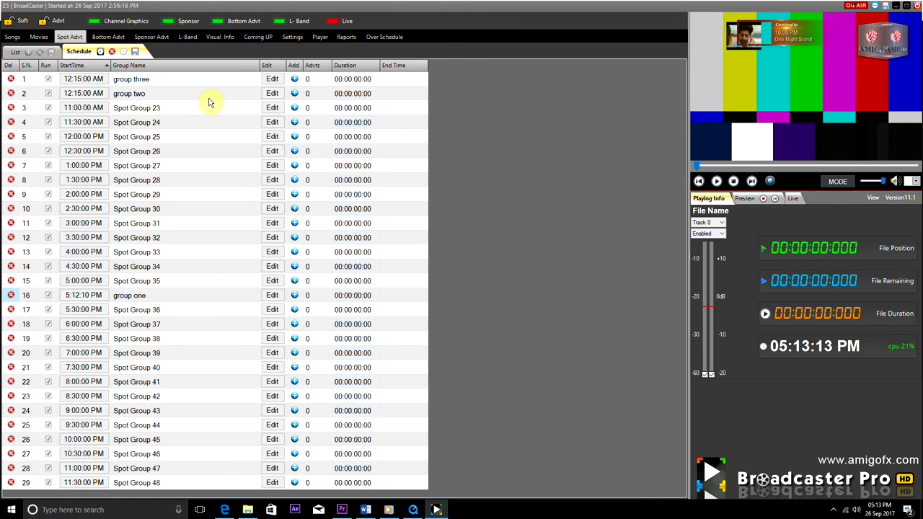
Fill group three with the first seven spot adverts, Big Brother 11 through MALEE HD, save it and return to the schedule.
{"action": "left_click", "coordinate": [272, 81]}
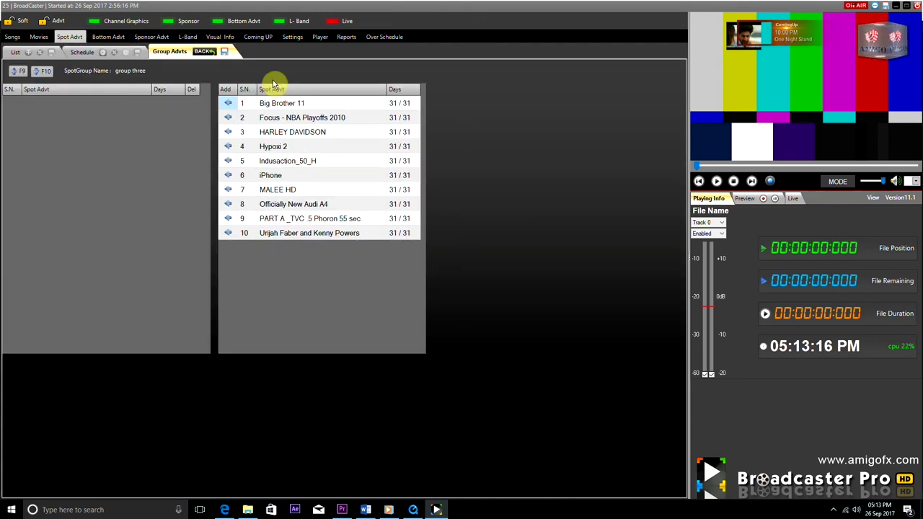
{"action": "left_click", "coordinate": [228, 103]}
{"action": "left_click", "coordinate": [228, 117]}
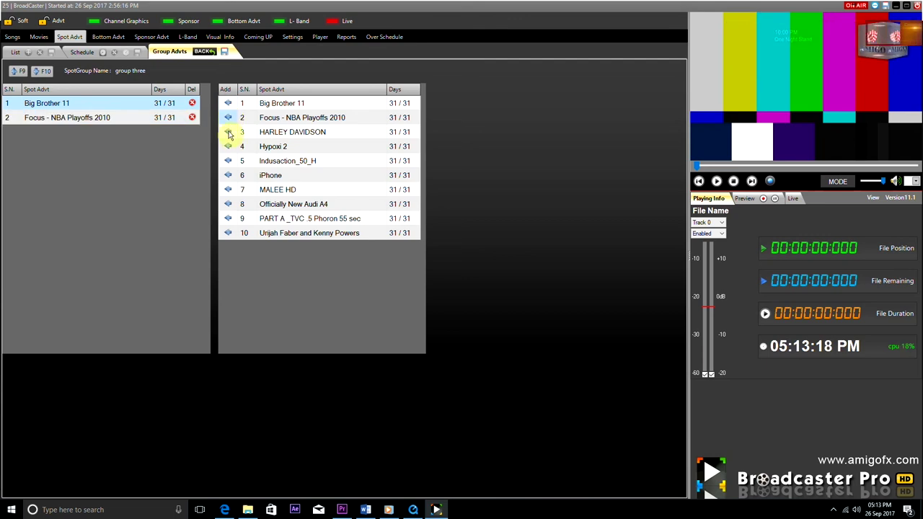
{"action": "left_click", "coordinate": [228, 132]}
{"action": "left_click", "coordinate": [228, 146]}
{"action": "left_click", "coordinate": [227, 161]}
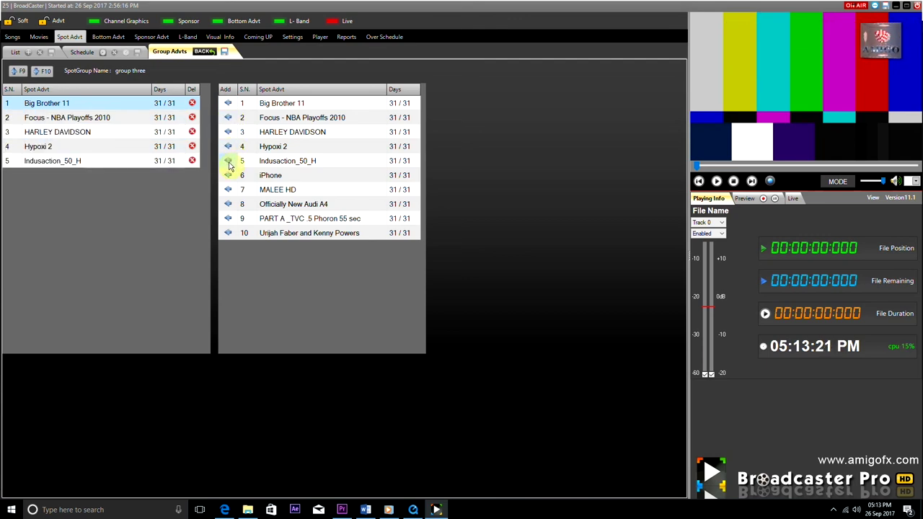
{"action": "left_click", "coordinate": [228, 175]}
{"action": "left_click", "coordinate": [227, 190]}
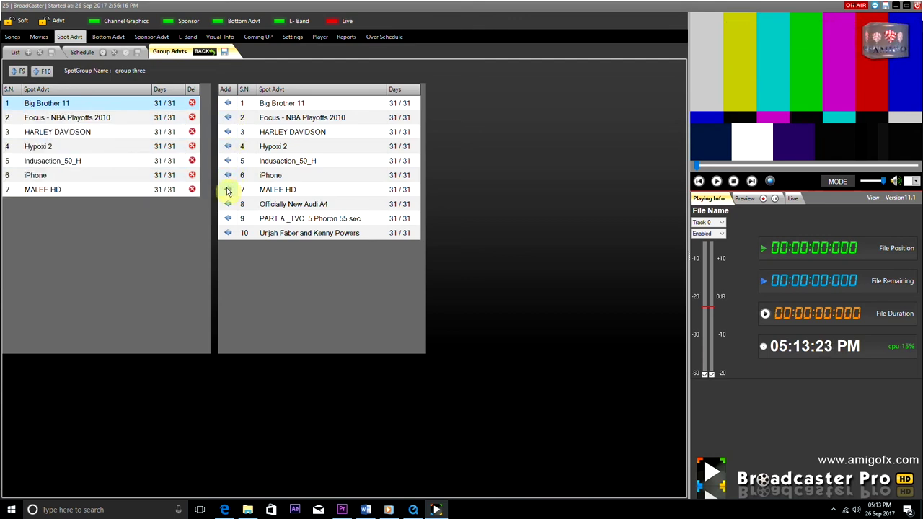
{"action": "left_click", "coordinate": [224, 52]}
{"action": "left_click", "coordinate": [206, 54]}
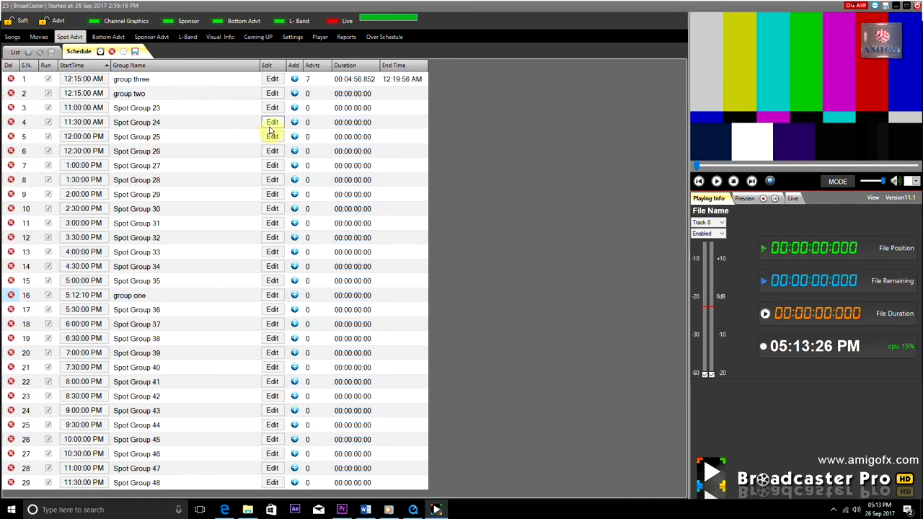
Fill group two with the first five spot adverts, Big Brother 11 through Indusaction_50_H, and return to the schedule.
{"action": "left_click", "coordinate": [268, 96]}
{"action": "left_click", "coordinate": [229, 105]}
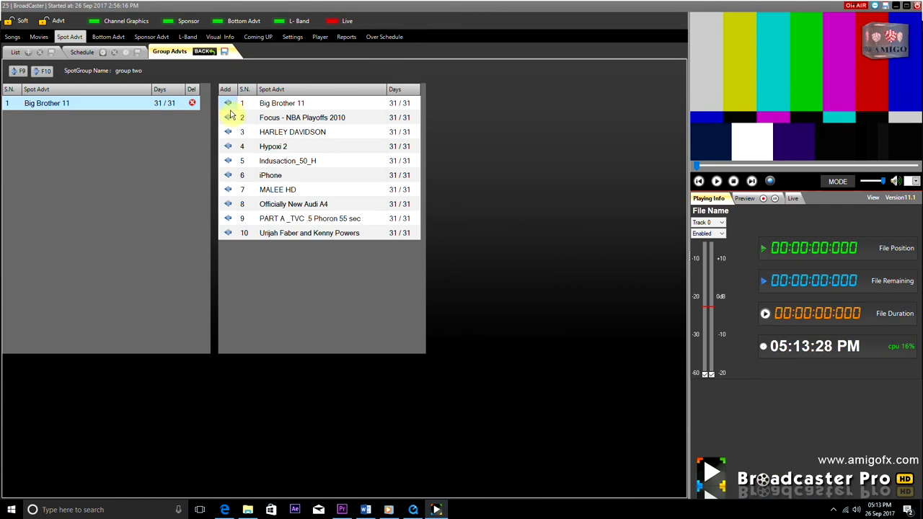
{"action": "left_click", "coordinate": [228, 118]}
{"action": "left_click", "coordinate": [227, 132]}
{"action": "left_click", "coordinate": [228, 146]}
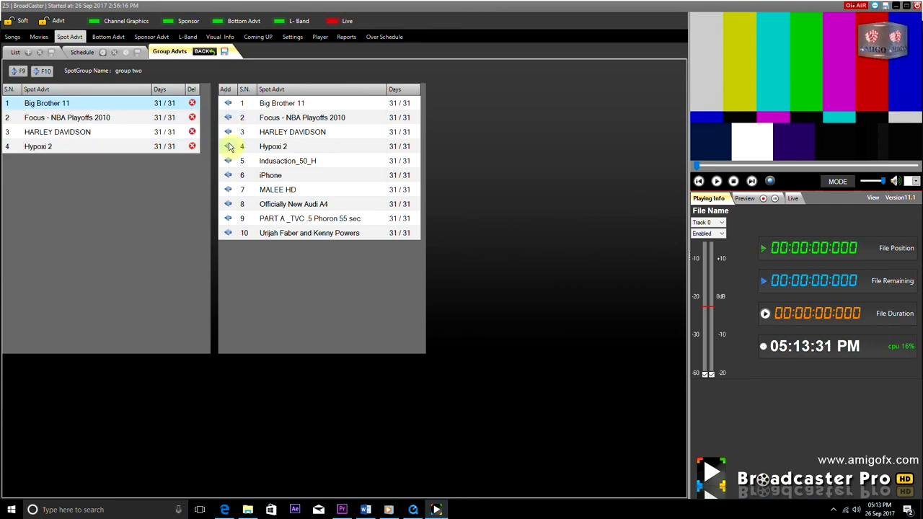
{"action": "left_click", "coordinate": [228, 161]}
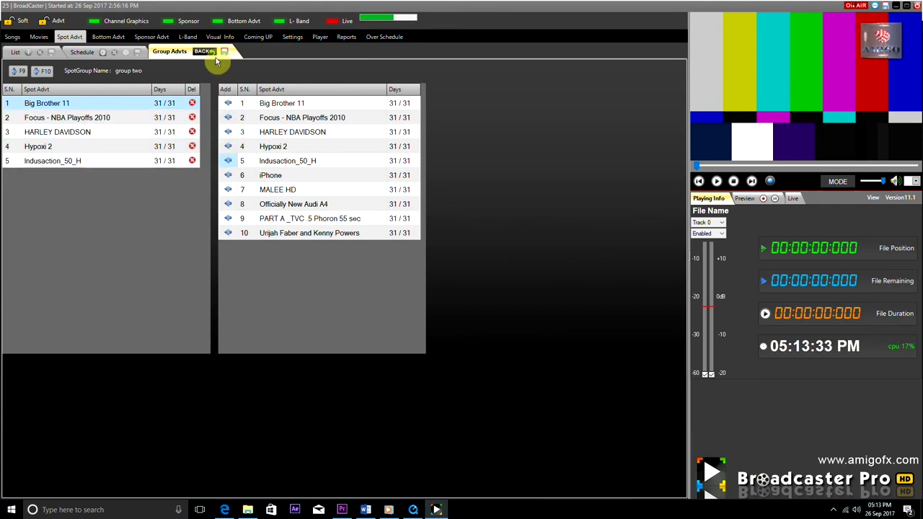
{"action": "left_click", "coordinate": [205, 52]}
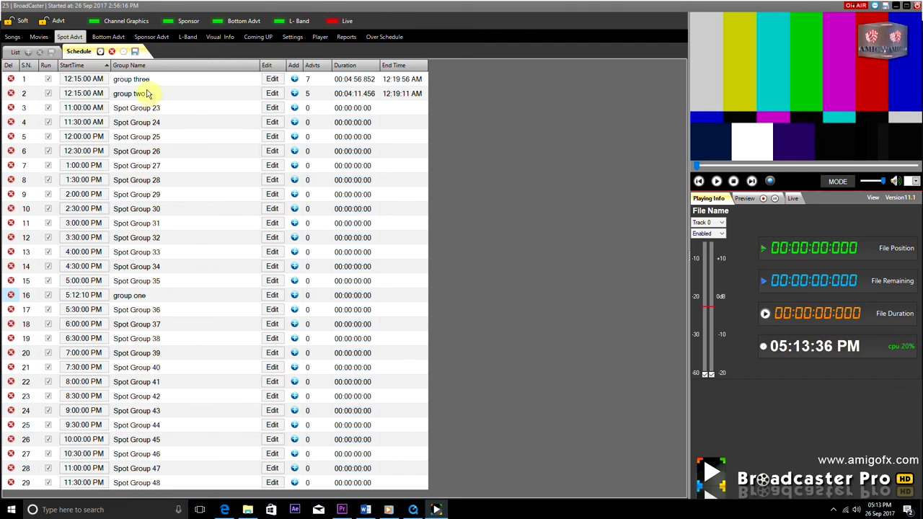
Save 12:15:00 AM as the start time of group three and group two.
{"action": "double_click", "coordinate": [84, 80]}
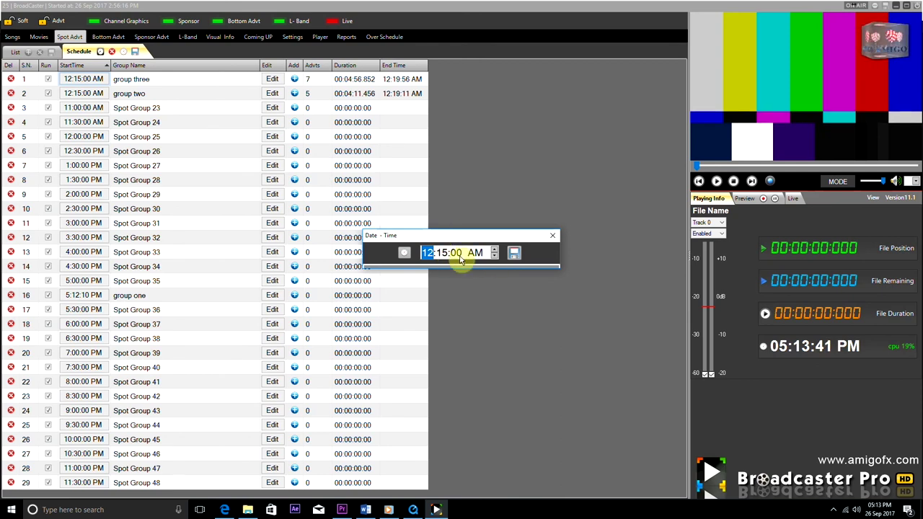
{"action": "left_click", "coordinate": [514, 253]}
{"action": "double_click", "coordinate": [97, 94]}
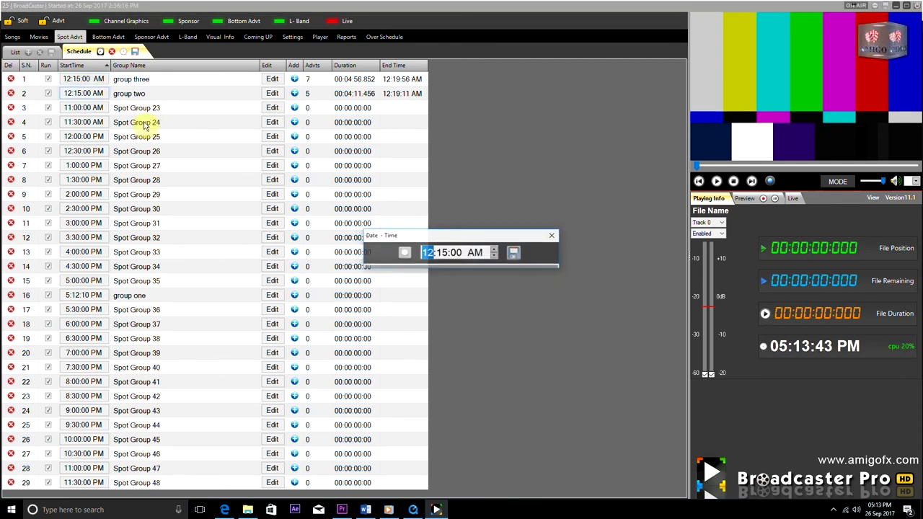
{"action": "left_click", "coordinate": [514, 253]}
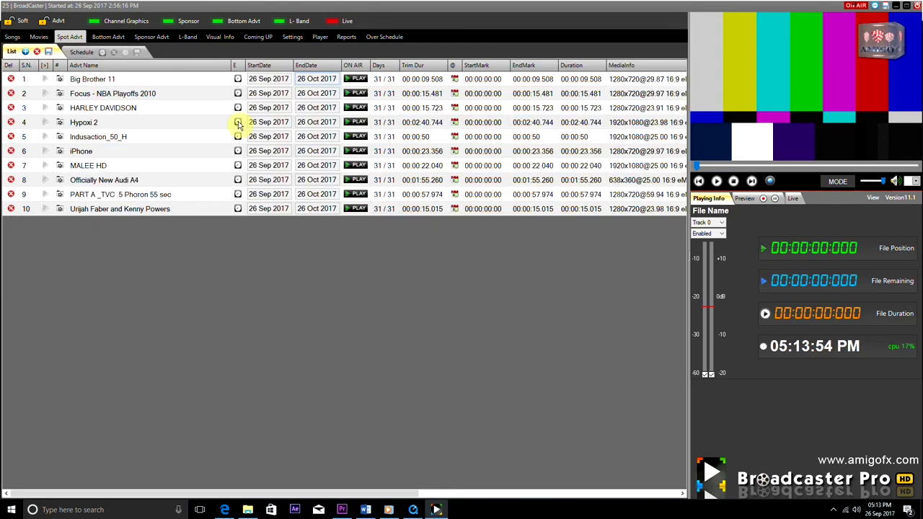
Pick the Hypoxi 2 advert from the spot list and insert it in Spot Group 24 and Spot Group 25.
{"action": "double_click", "coordinate": [237, 120]}
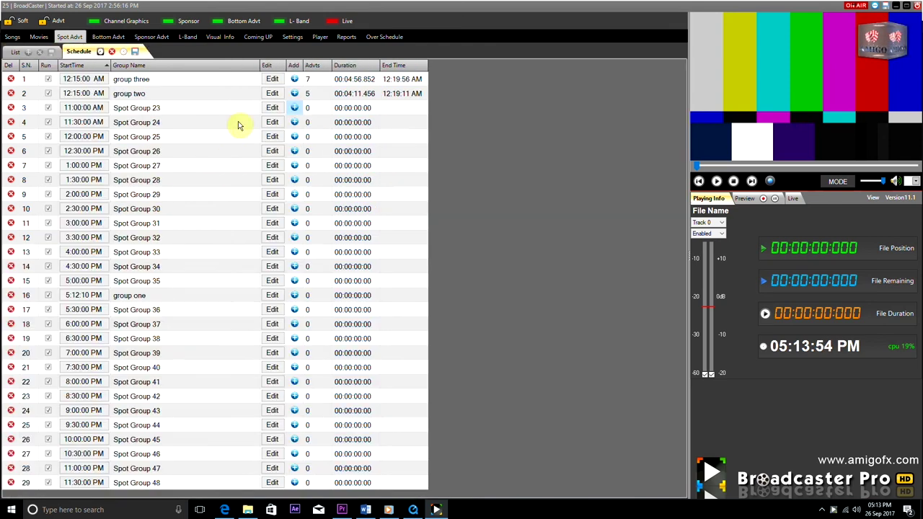
{"action": "left_click", "coordinate": [295, 122]}
{"action": "left_click", "coordinate": [462, 288]}
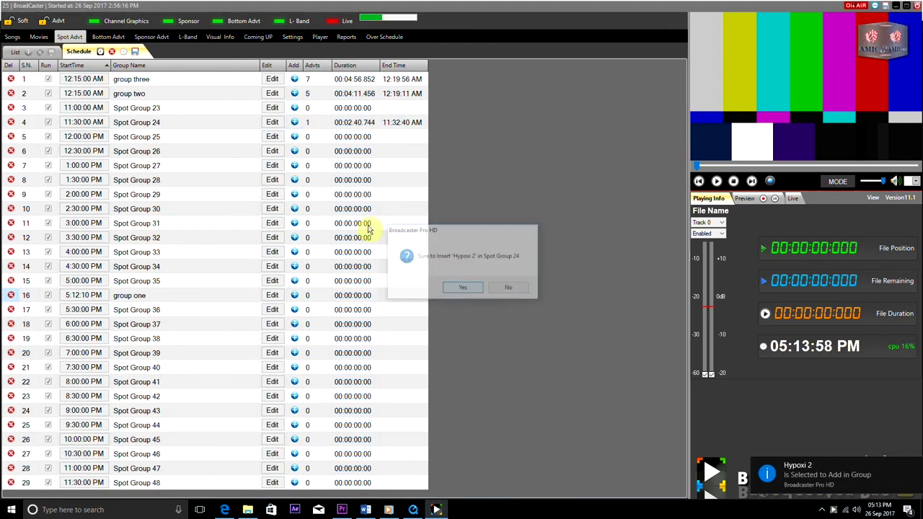
{"action": "left_click", "coordinate": [294, 136]}
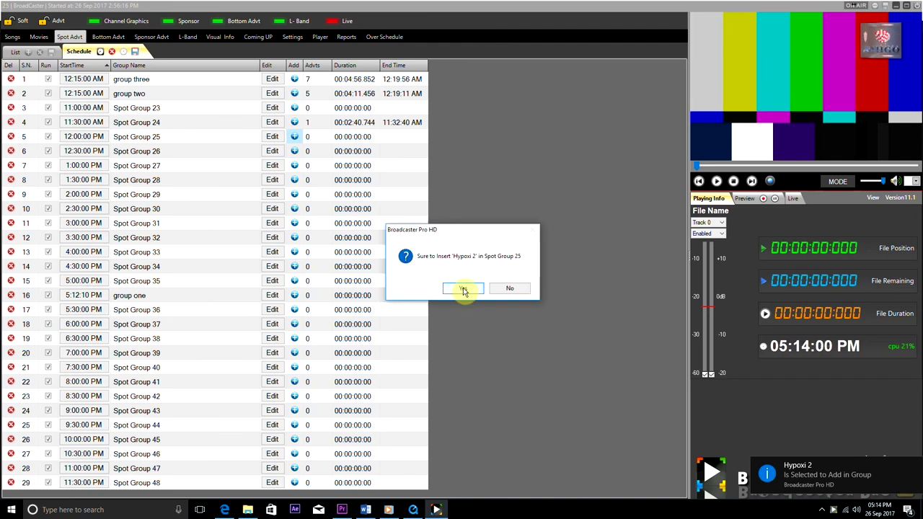
{"action": "left_click", "coordinate": [463, 288]}
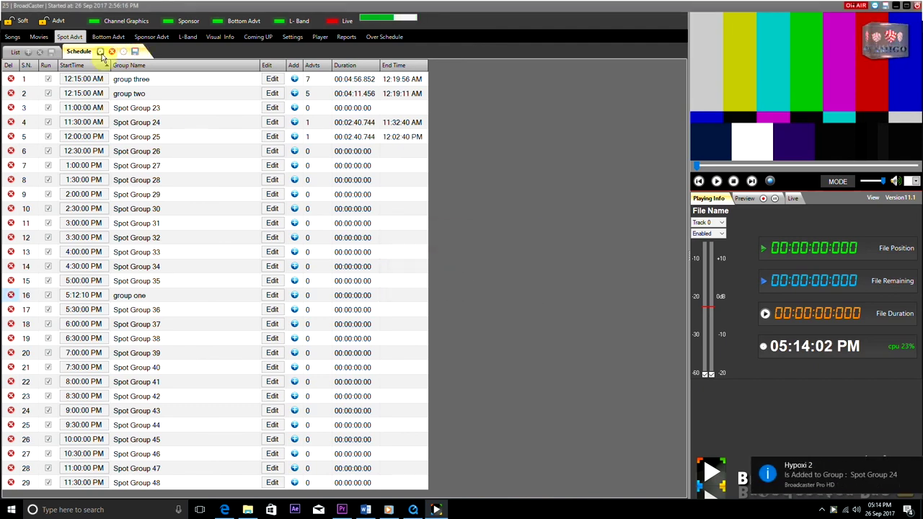
{"action": "left_click", "coordinate": [14, 51]}
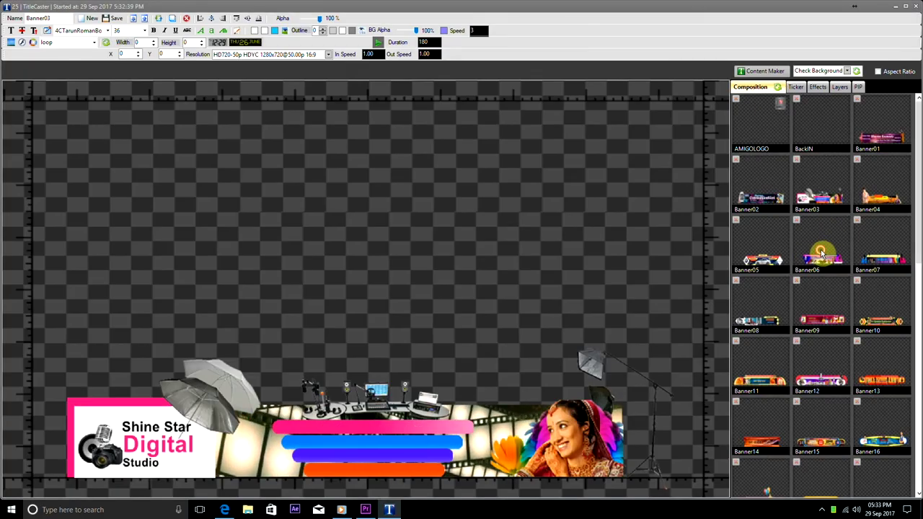
Preview the Banner06 and Banner05 compositions in TitleCaster.
{"action": "left_click", "coordinate": [820, 253]}
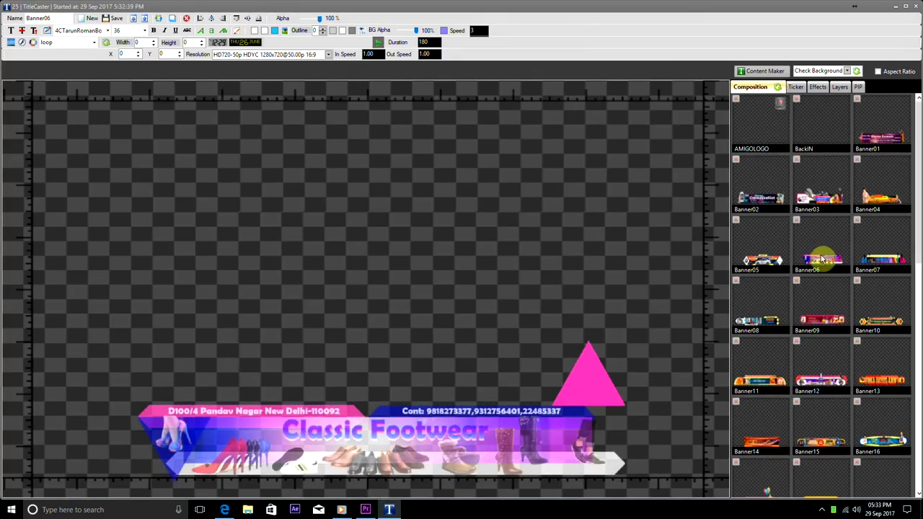
{"action": "left_click", "coordinate": [768, 259]}
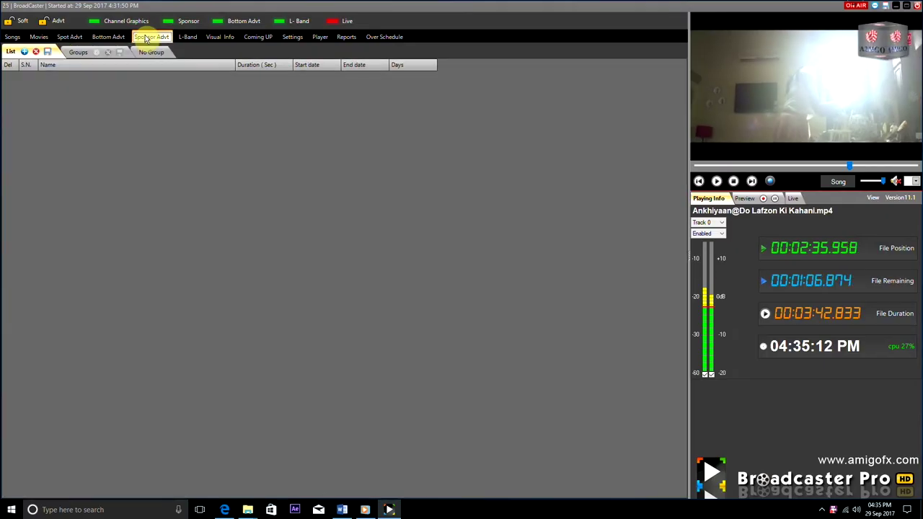
Add the Banner01 through Banner05 compositions to the bottom advert list with a duration of 60 seconds.
{"action": "left_click", "coordinate": [108, 36]}
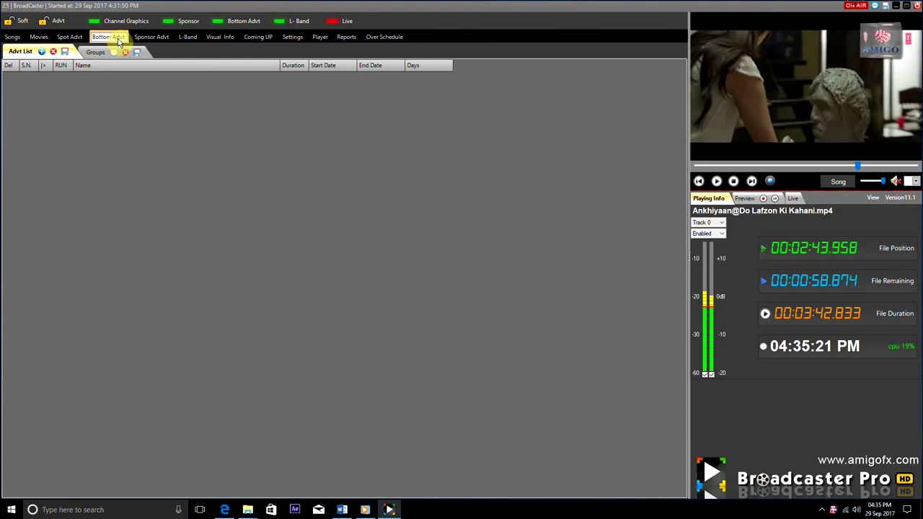
{"action": "left_click", "coordinate": [42, 52]}
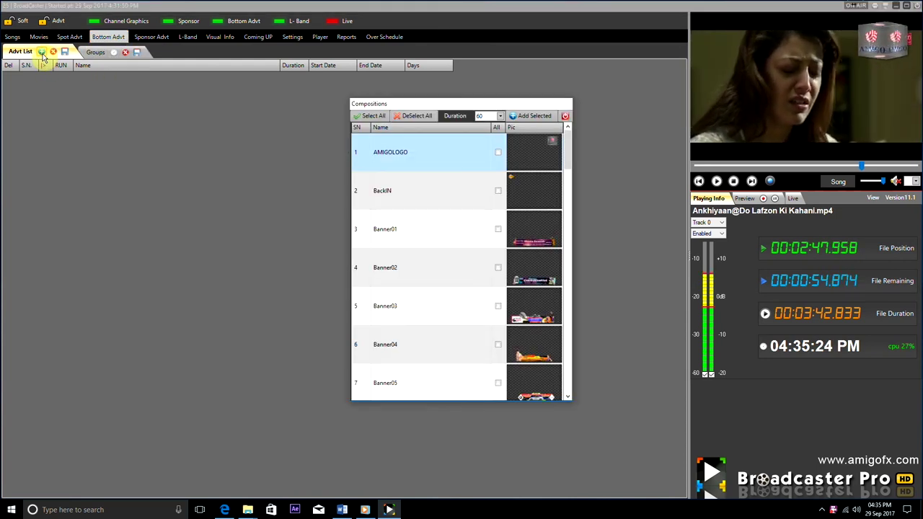
{"action": "left_click", "coordinate": [497, 229]}
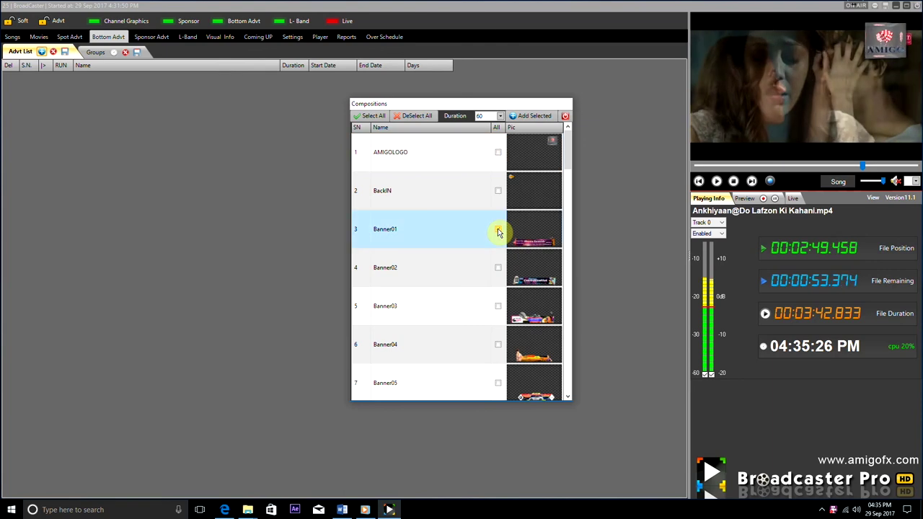
{"action": "left_click", "coordinate": [499, 268]}
{"action": "left_click", "coordinate": [499, 309]}
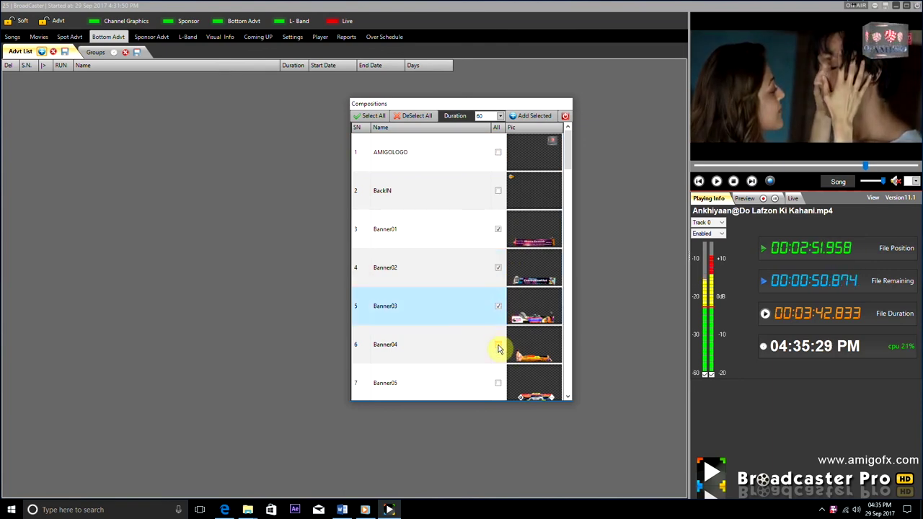
{"action": "left_click", "coordinate": [498, 346]}
{"action": "left_click", "coordinate": [498, 384]}
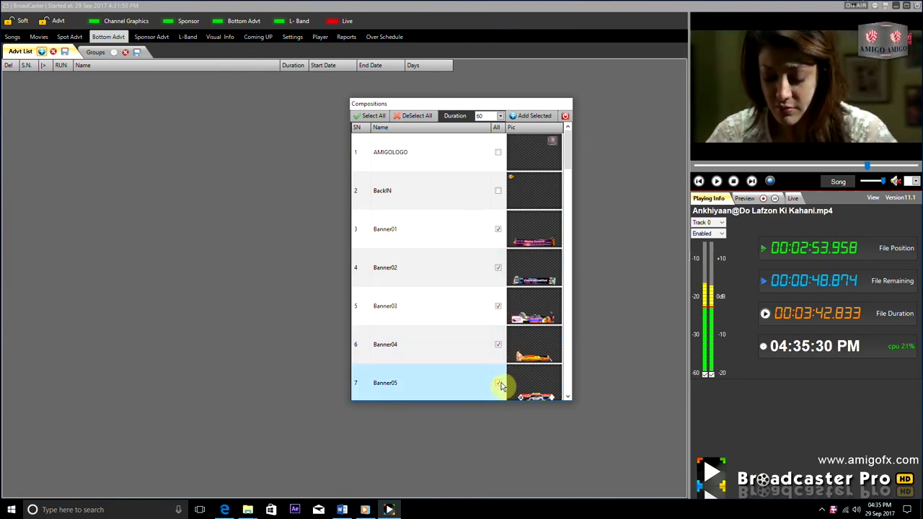
{"action": "left_click", "coordinate": [532, 116]}
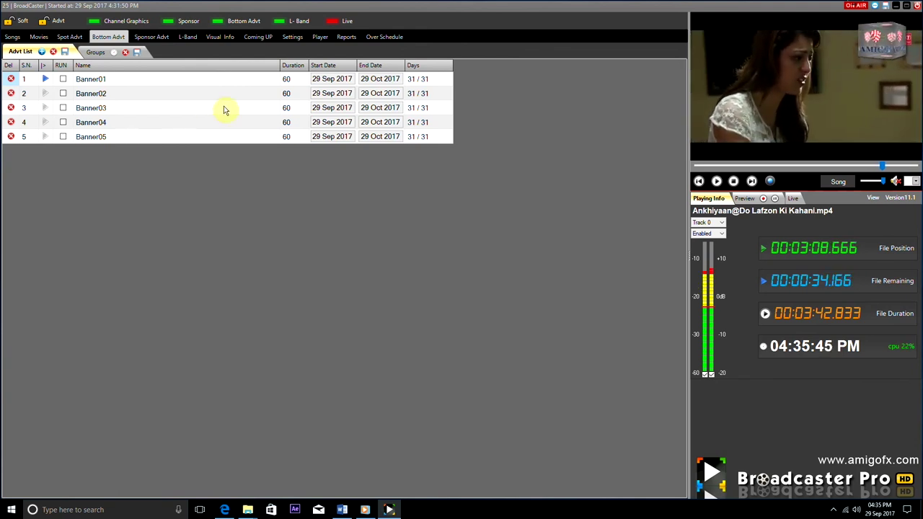
Set the durations of Banner01, Banner02 and Banner03 to 30, 50 and 40, and save the bottom advert list.
{"action": "left_click", "coordinate": [290, 79]}
{"action": "type", "text": "3"}
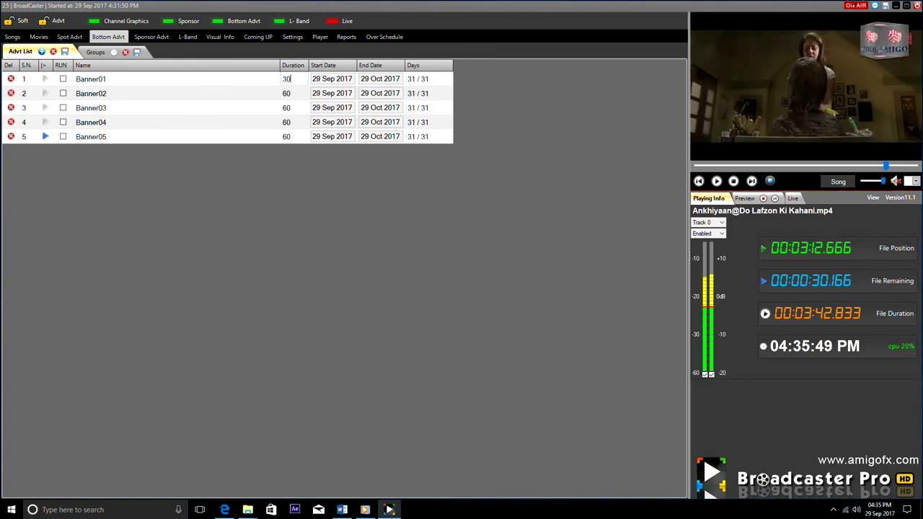
{"action": "left_click", "coordinate": [289, 108]}
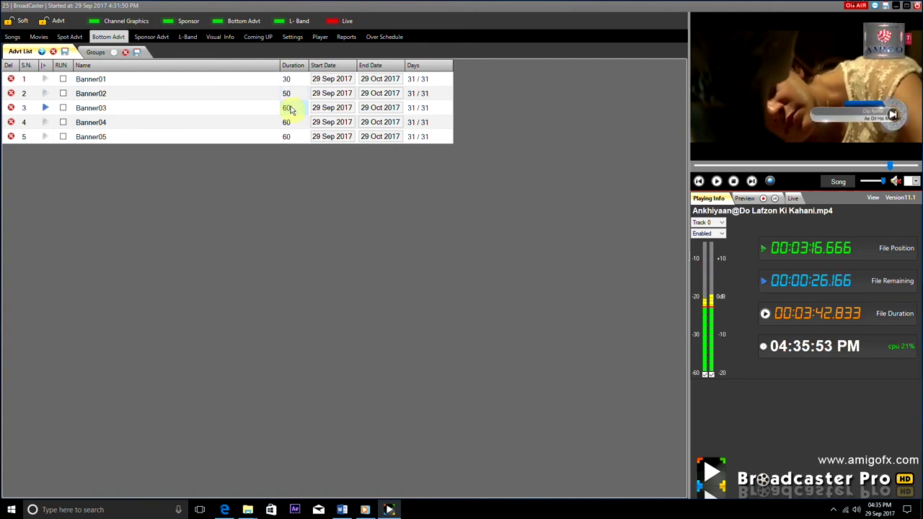
{"action": "type", "text": "4"}
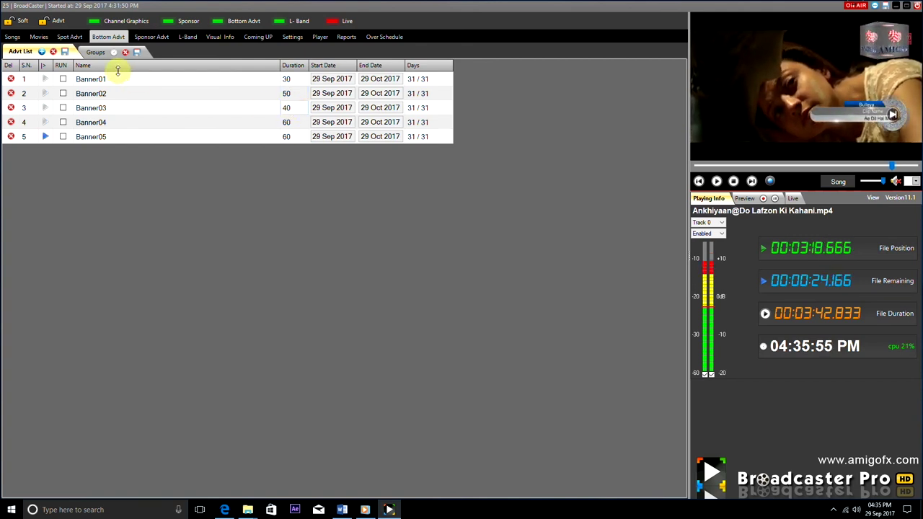
{"action": "left_click", "coordinate": [65, 52]}
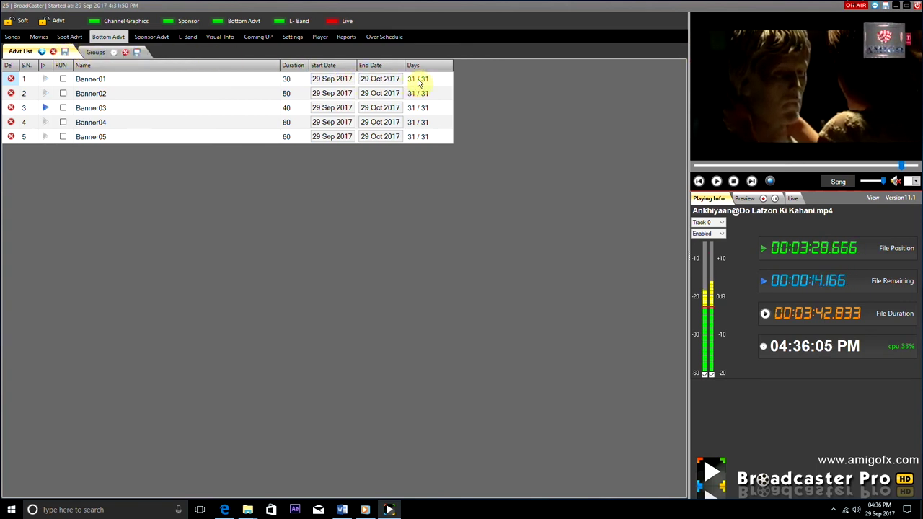
Save 29 Sep 2017 as Banner01's start date and 29 Oct 2017 as its end date.
{"action": "left_click", "coordinate": [340, 81]}
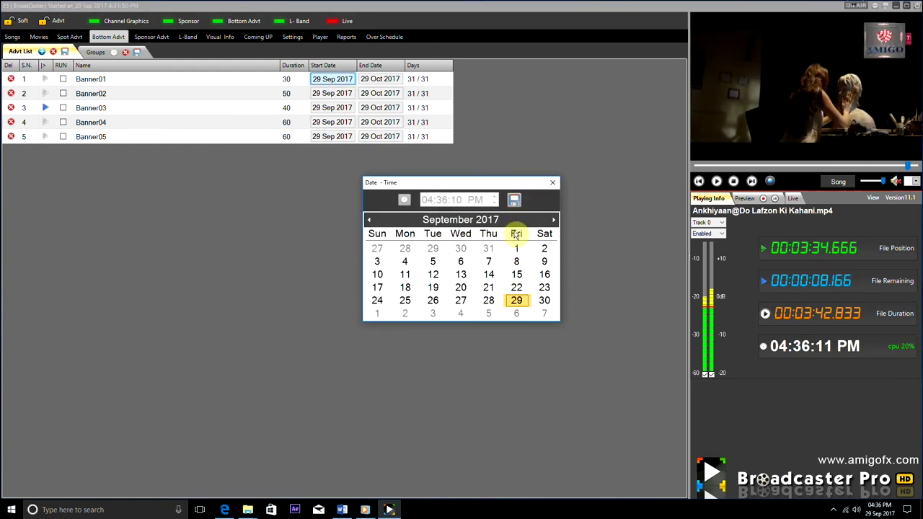
{"action": "left_click", "coordinate": [514, 200]}
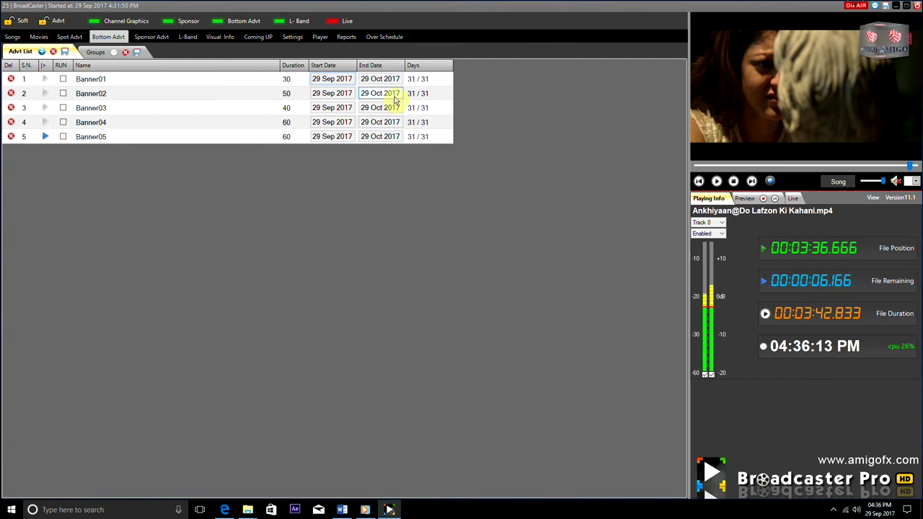
{"action": "left_click", "coordinate": [376, 82]}
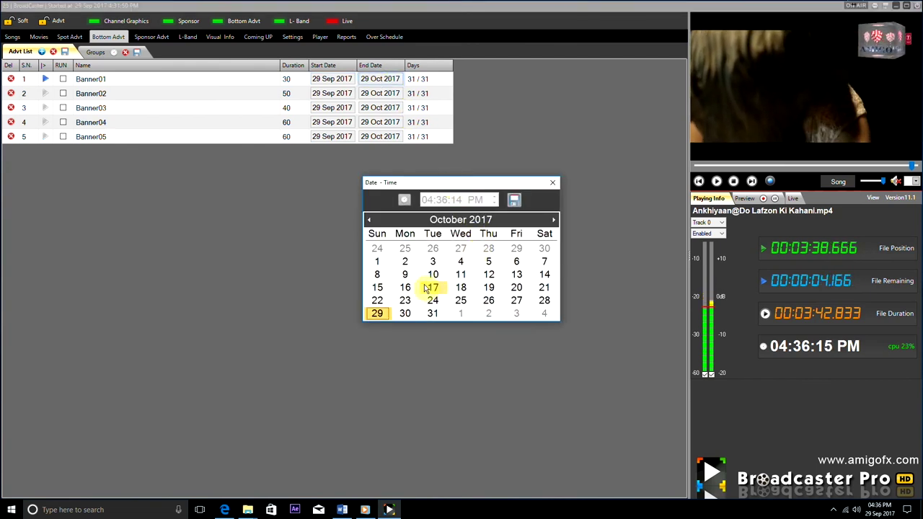
{"action": "left_click", "coordinate": [515, 200]}
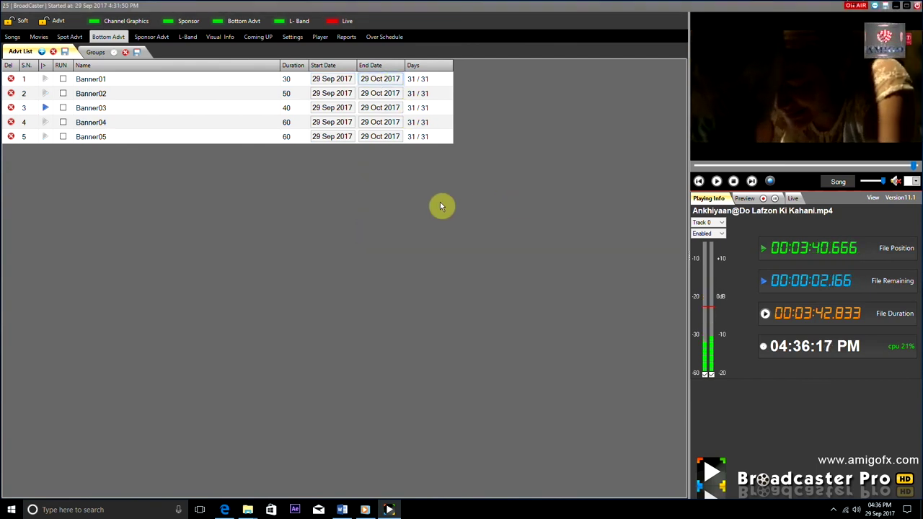
Enable Banner01, Banner02, Banner04 and Banner05 to run, and save the bottom advert list.
{"action": "left_click", "coordinate": [63, 80]}
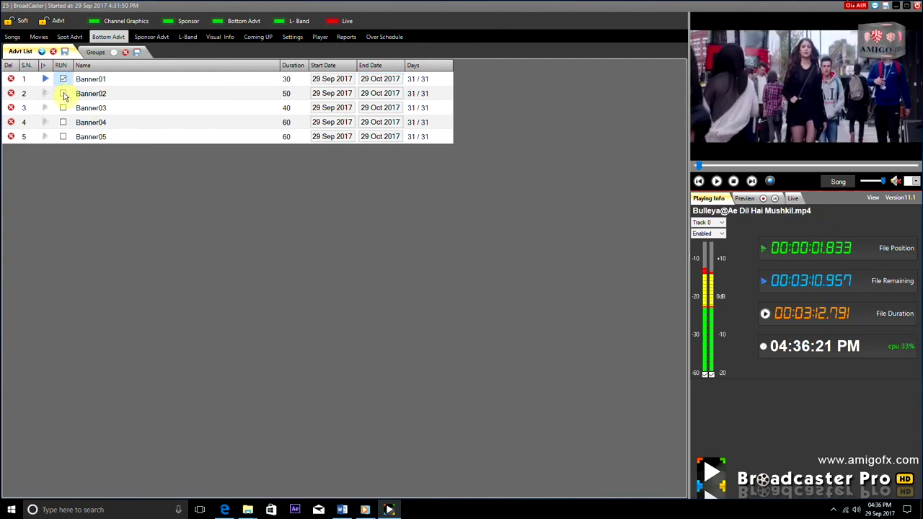
{"action": "left_click", "coordinate": [63, 94]}
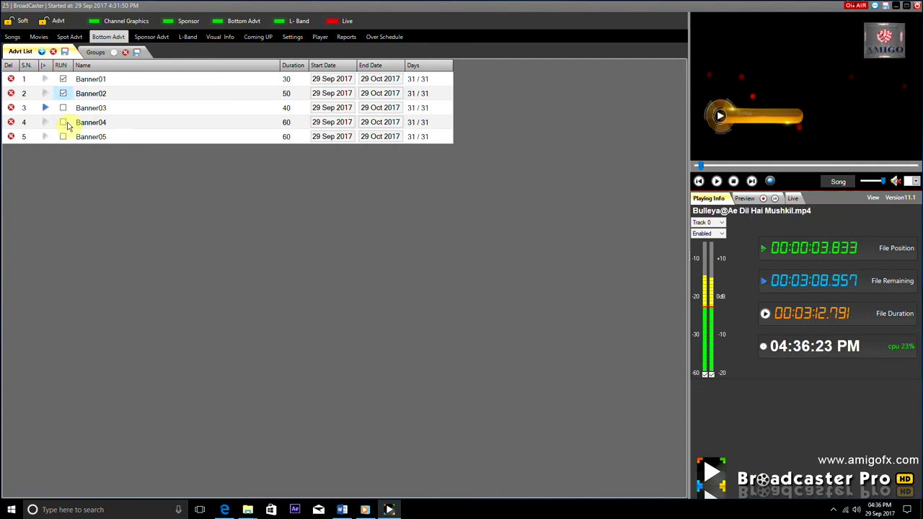
{"action": "left_click", "coordinate": [65, 123]}
{"action": "left_click", "coordinate": [65, 137]}
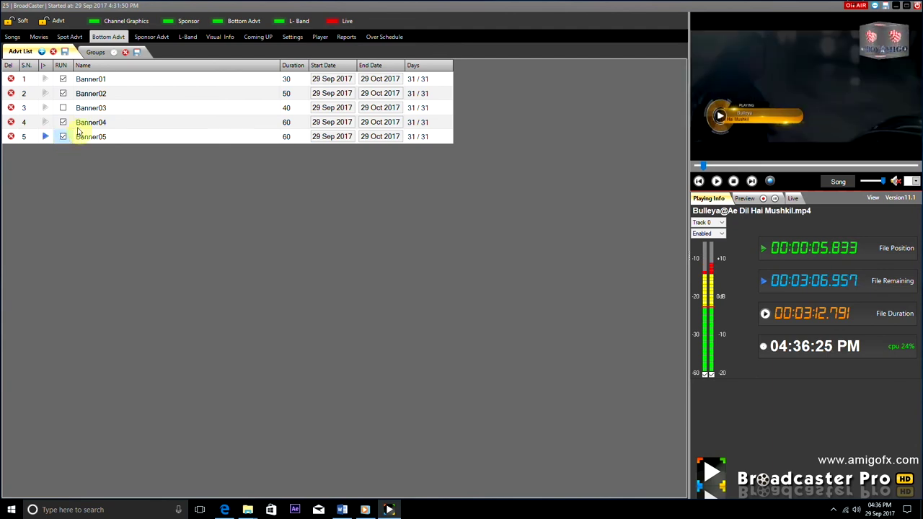
{"action": "left_click", "coordinate": [65, 53]}
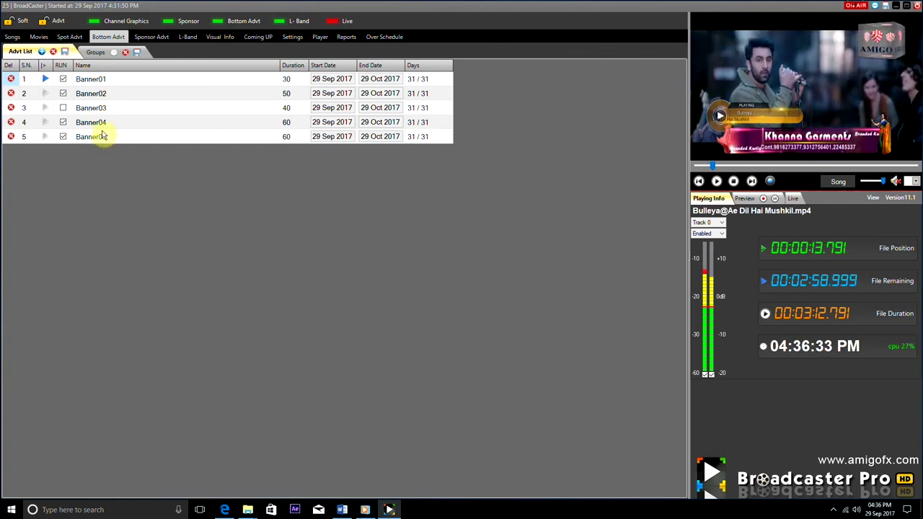
Create a bottom advert group named group one and save the groups.
{"action": "left_click", "coordinate": [98, 52]}
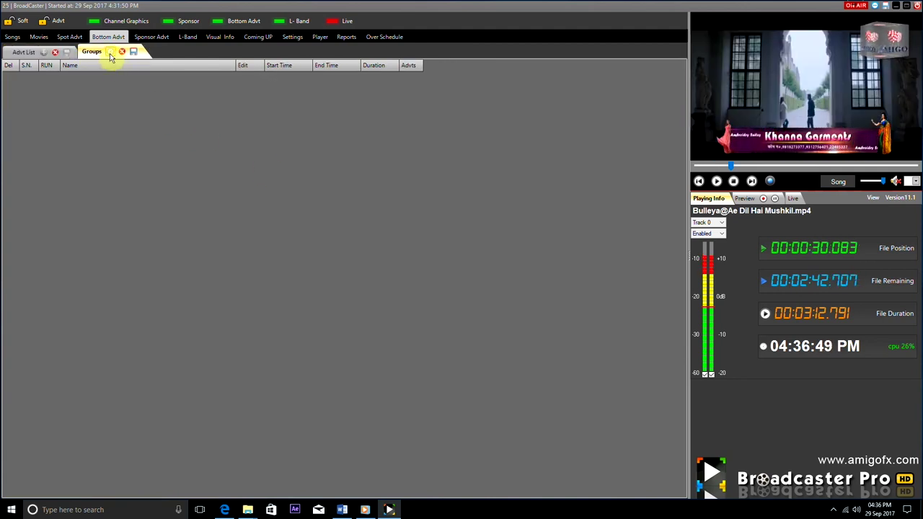
{"action": "left_click", "coordinate": [110, 53]}
{"action": "type", "text": "a"}
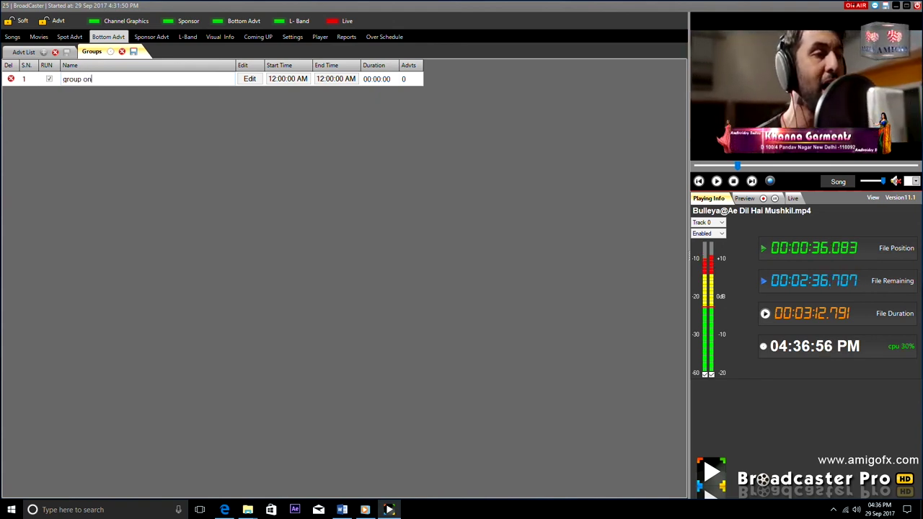
{"action": "left_click", "coordinate": [133, 52]}
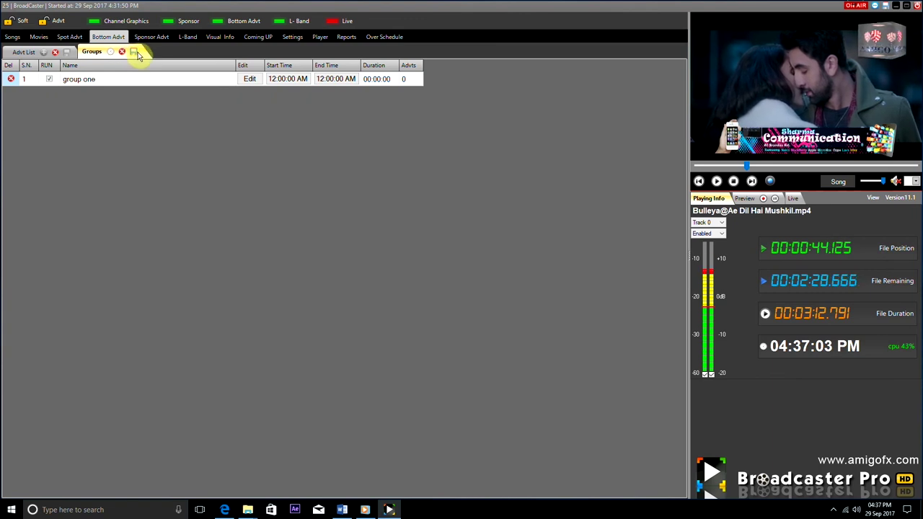
Try to save 12:00:00 AM as the start time of the bottom advert group one.
{"action": "left_click", "coordinate": [278, 82]}
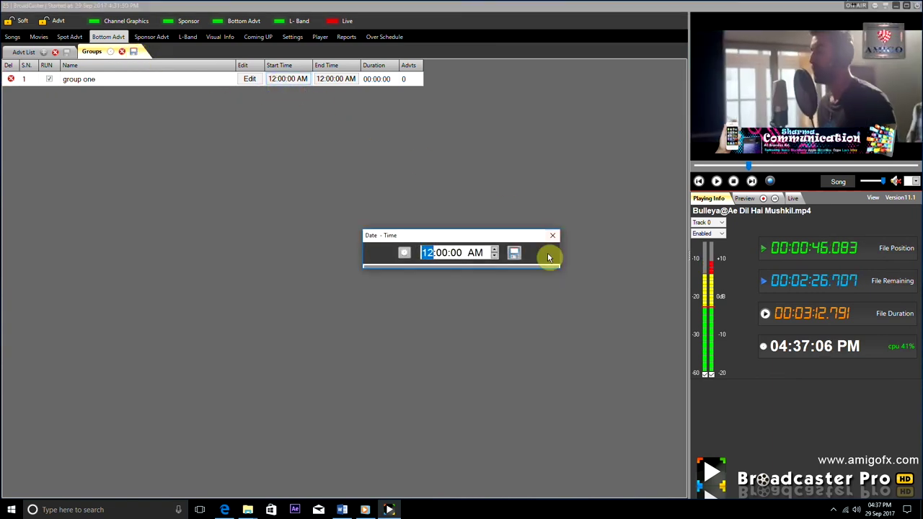
{"action": "left_click", "coordinate": [513, 253]}
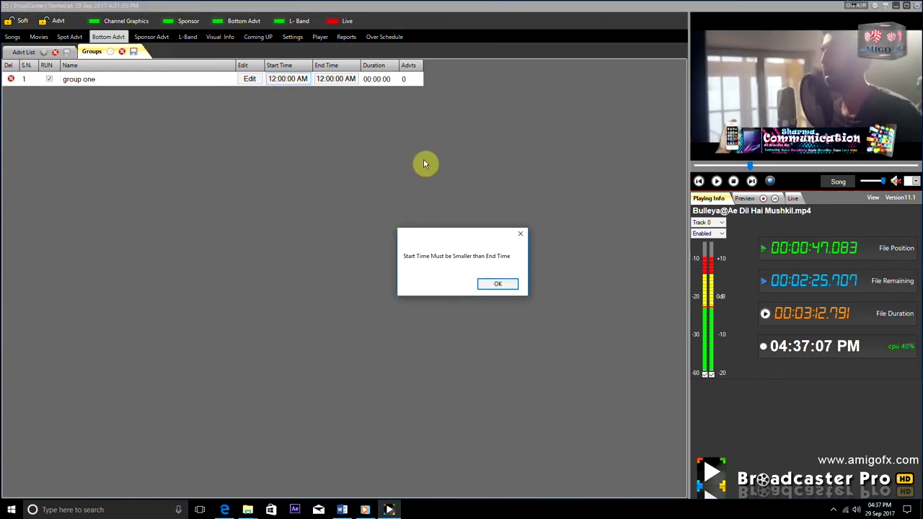
{"action": "left_click", "coordinate": [496, 285]}
Set the end time of group one to 11:59:59 PM and save the bottom advert groups.
{"action": "left_click", "coordinate": [331, 79]}
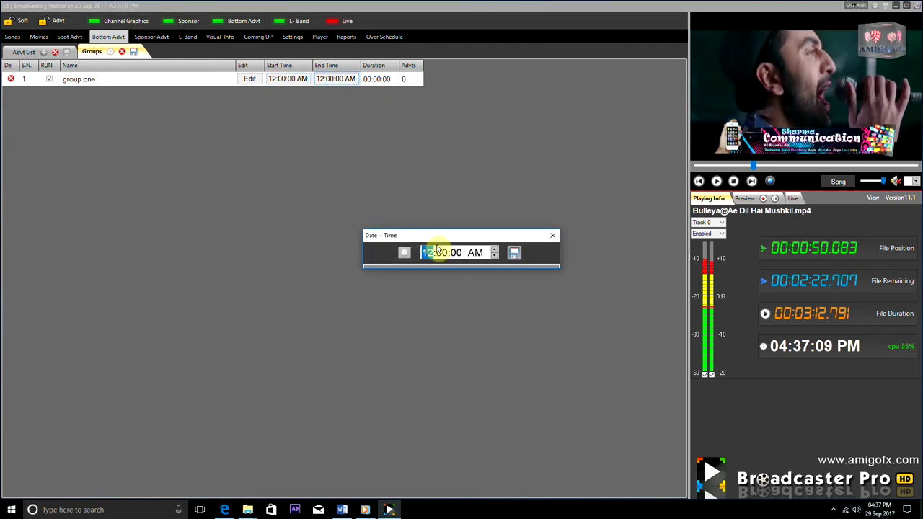
{"action": "key", "text": "Right"}
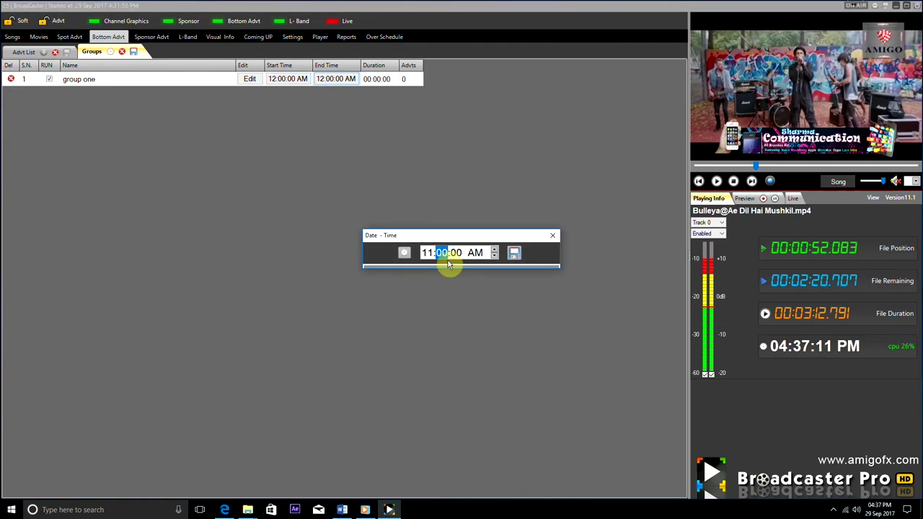
{"action": "key", "text": "Right"}
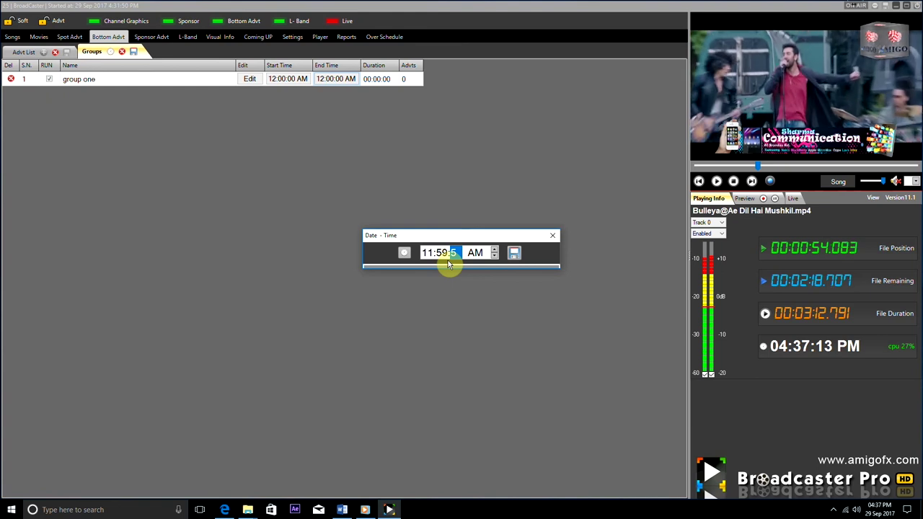
{"action": "key", "text": "Right"}
{"action": "key", "text": "Down"}
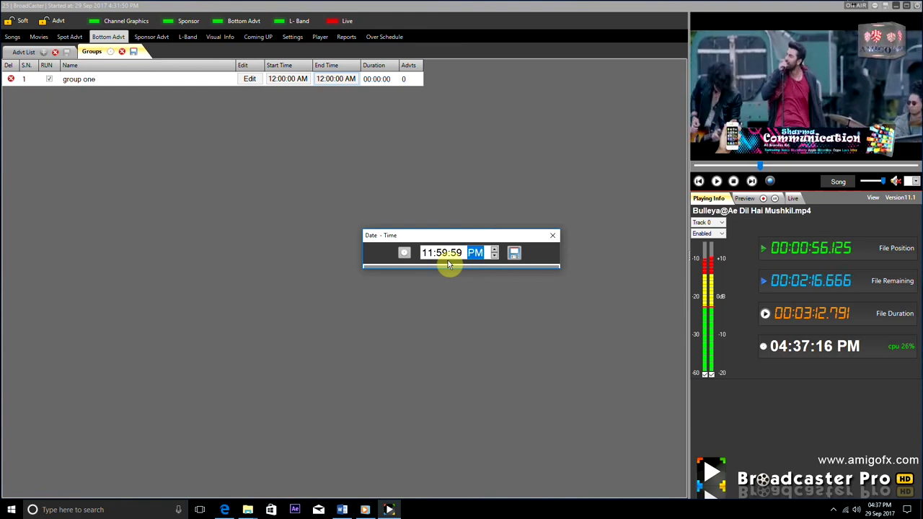
{"action": "left_click", "coordinate": [515, 254]}
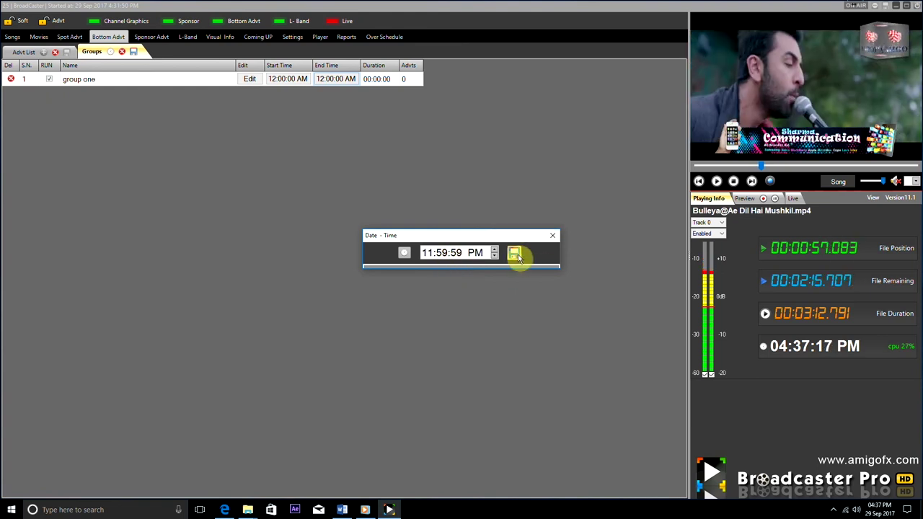
{"action": "left_click", "coordinate": [134, 51]}
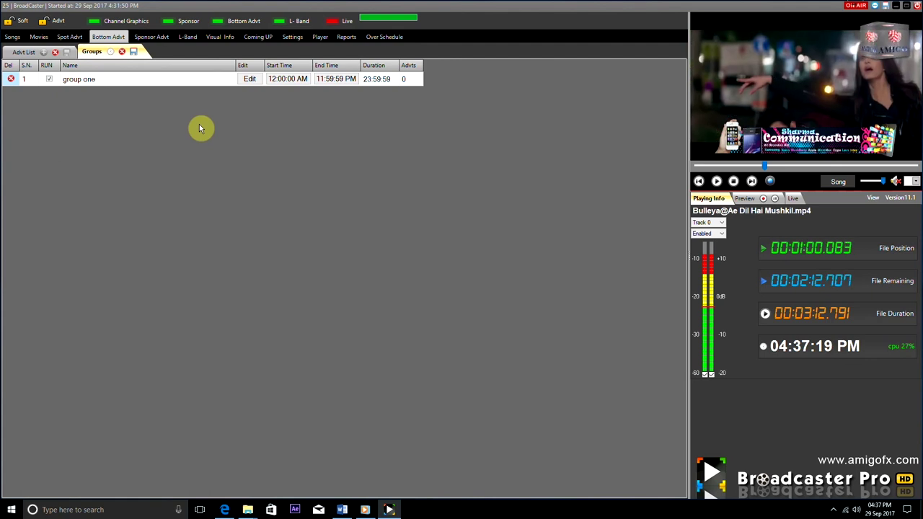
Add Banner01 through Banner04 to group one and return to the bottom advert groups.
{"action": "left_click", "coordinate": [249, 80]}
{"action": "left_click", "coordinate": [227, 100]}
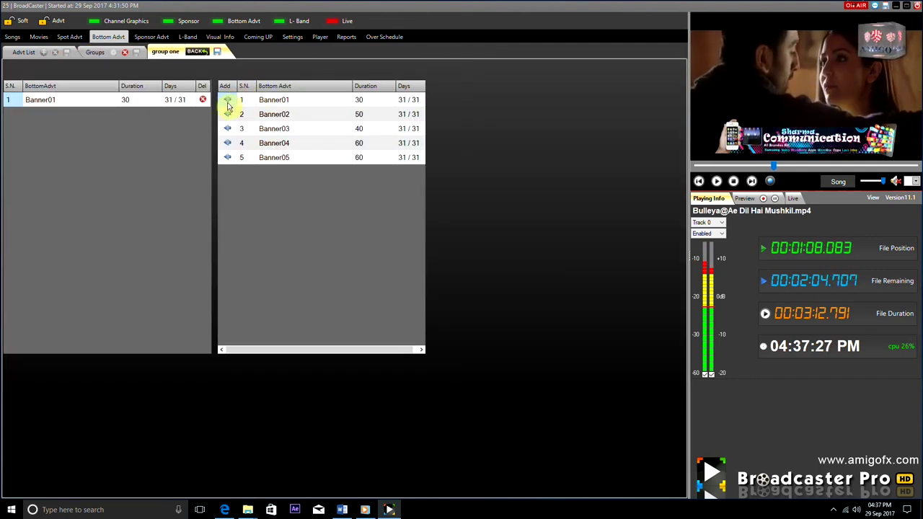
{"action": "left_click", "coordinate": [227, 113]}
{"action": "left_click", "coordinate": [227, 129]}
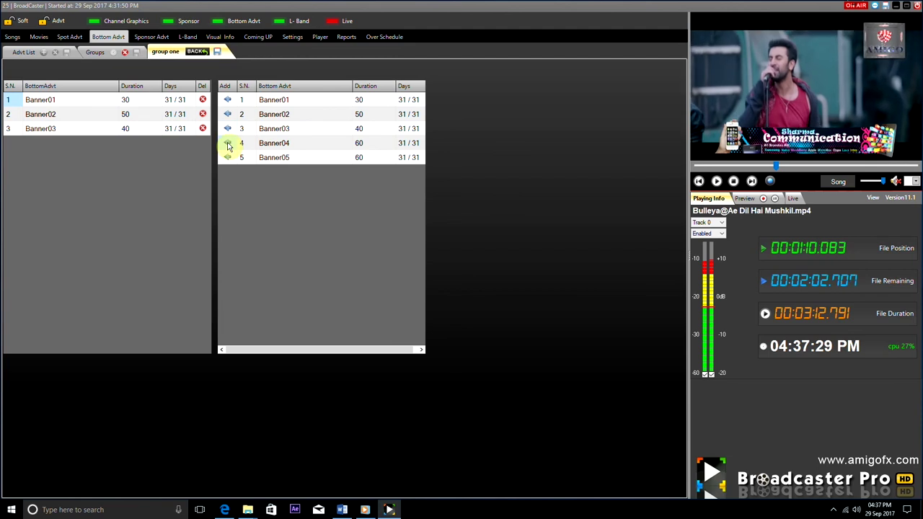
{"action": "left_click", "coordinate": [227, 142]}
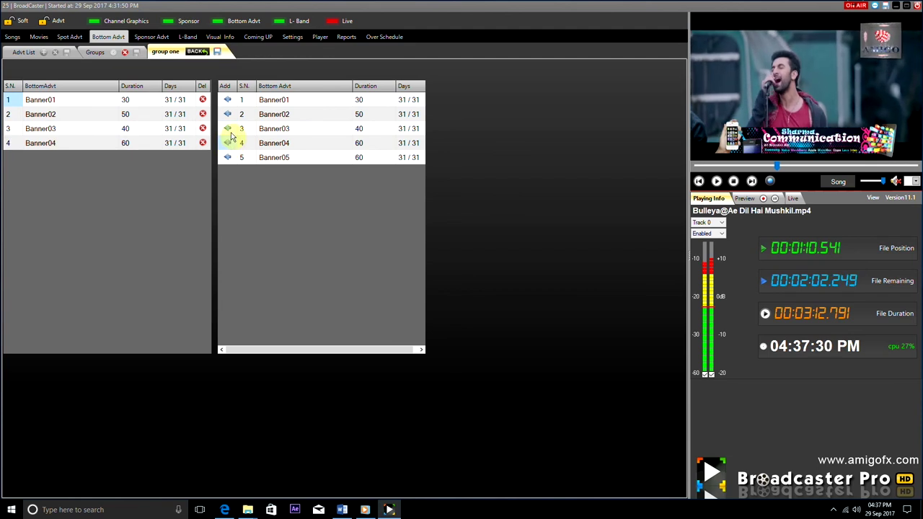
{"action": "left_click", "coordinate": [197, 52]}
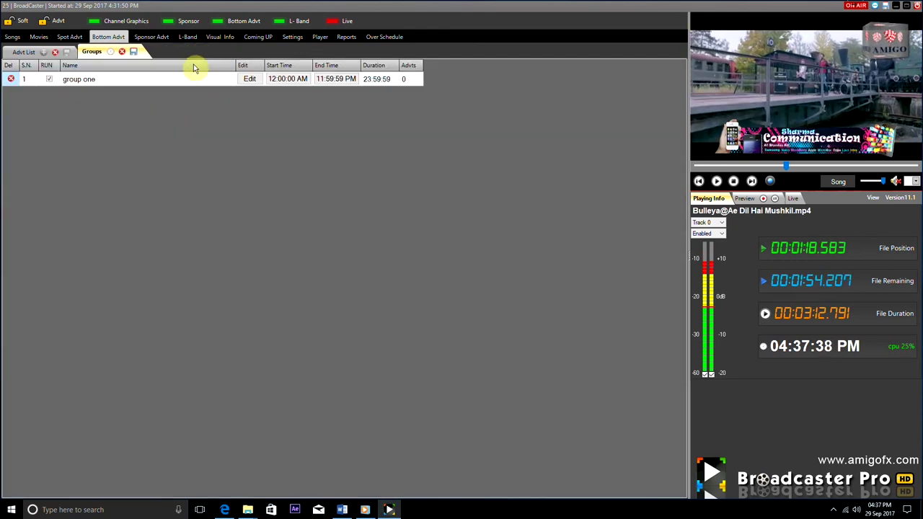
Add a second bottom advert group named group two.
{"action": "left_click", "coordinate": [110, 53]}
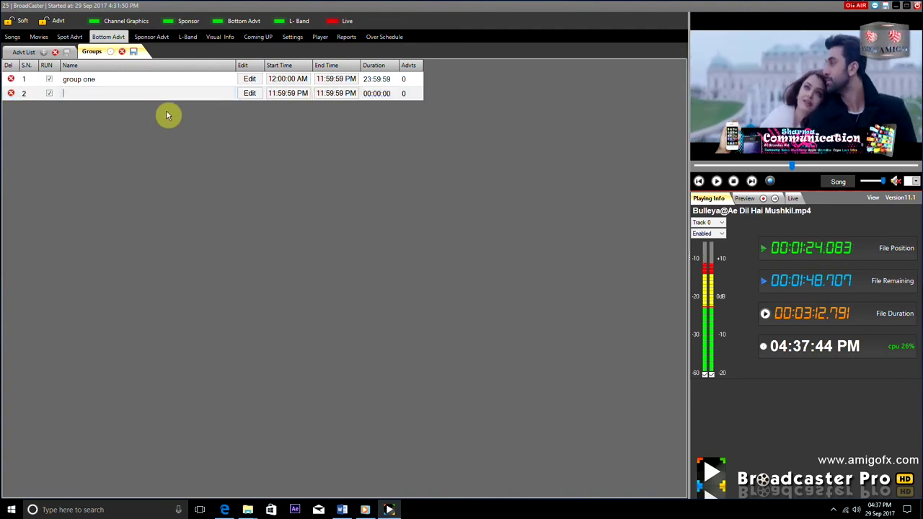
{"action": "type", "text": "group two"}
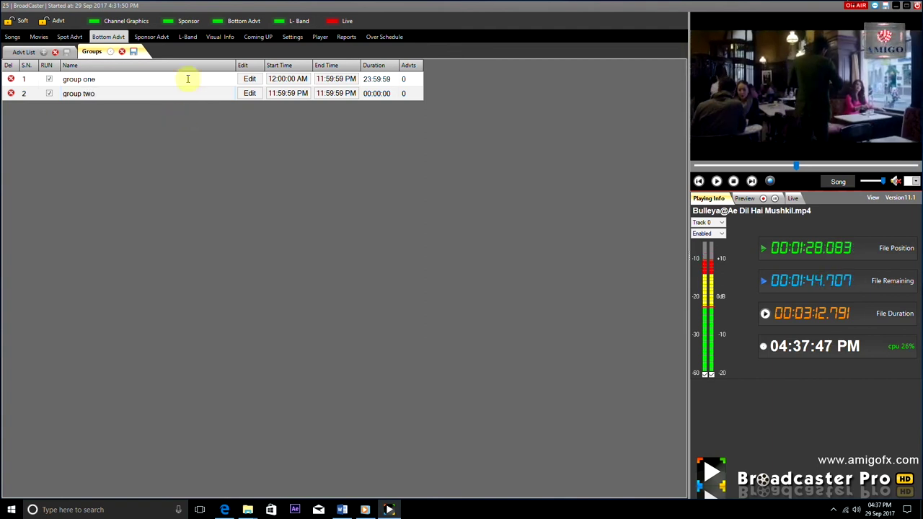
Save group two, and add and save a third bottom advert group named group three.
{"action": "left_click", "coordinate": [133, 52]}
{"action": "left_click", "coordinate": [110, 52]}
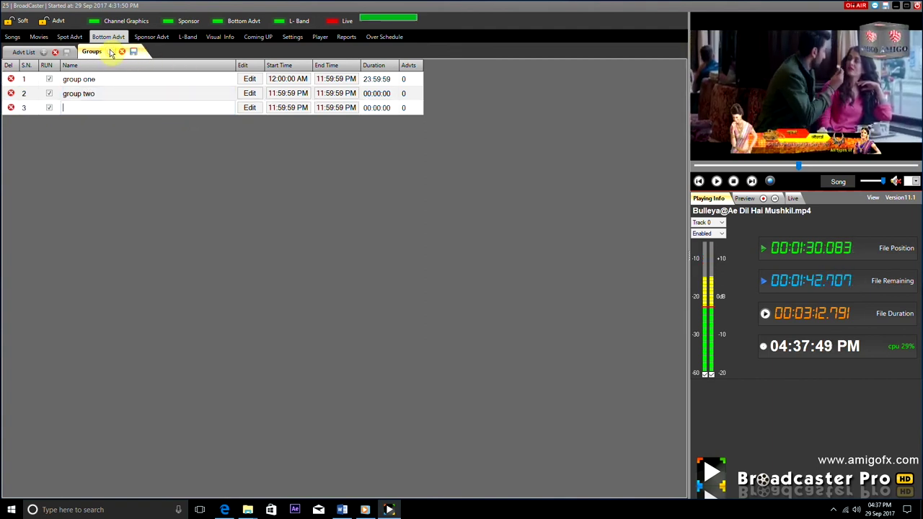
{"action": "type", "text": "group thr"}
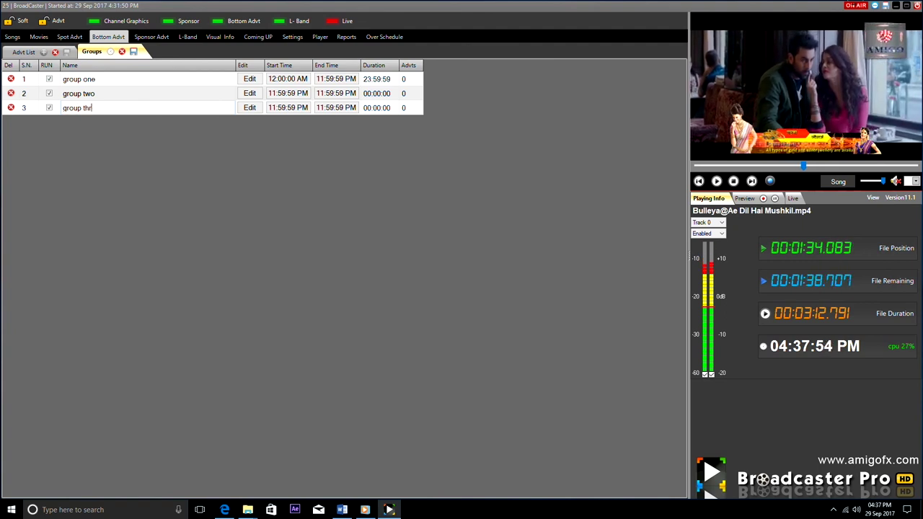
{"action": "type", "text": "ee"}
{"action": "left_click", "coordinate": [133, 53]}
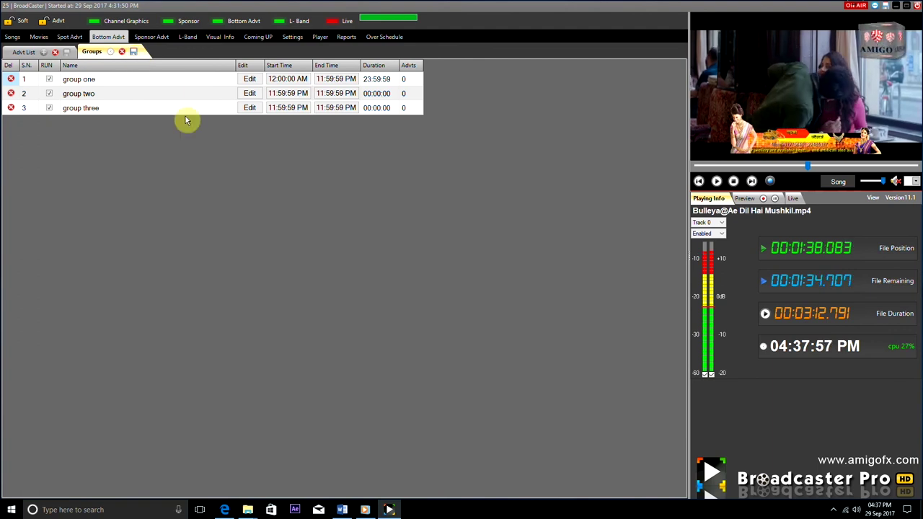
Add the Banner25 and banner27 compositions to the sponsor advert list.
{"action": "left_click", "coordinate": [148, 36]}
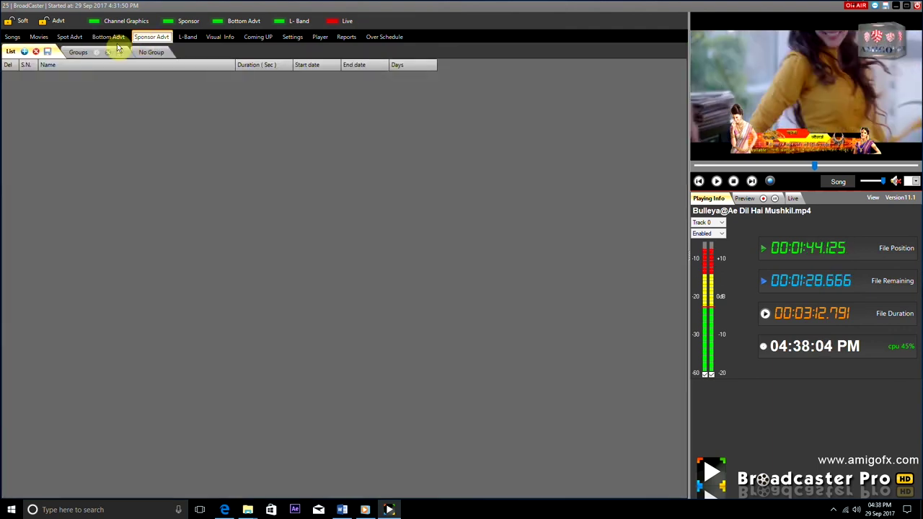
{"action": "left_click", "coordinate": [24, 53]}
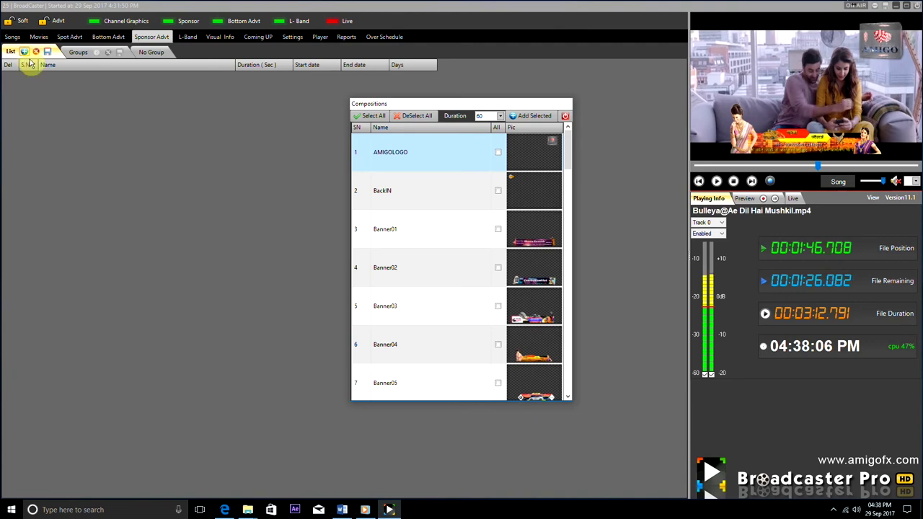
{"action": "scroll", "coordinate": [531, 317], "scroll_direction": "down", "scroll_amount": 7}
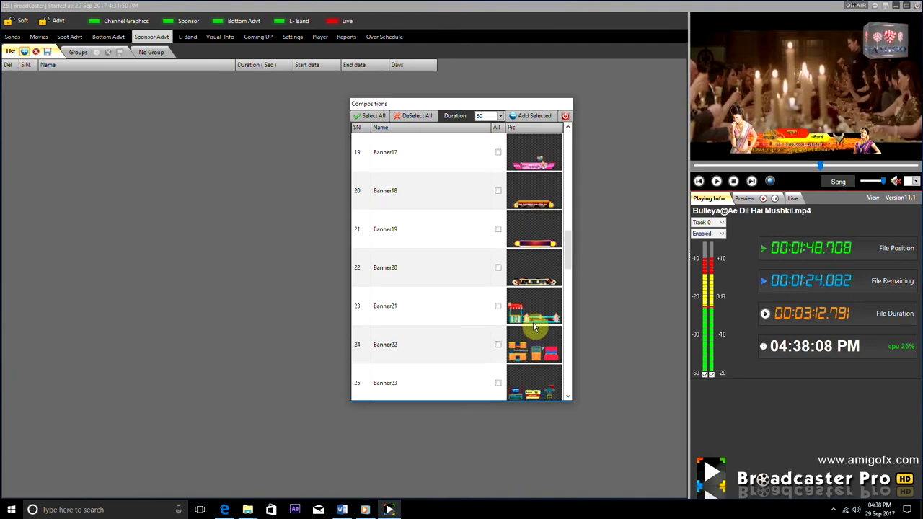
{"action": "scroll", "coordinate": [511, 287], "scroll_direction": "down", "scroll_amount": 3}
{"action": "scroll", "coordinate": [511, 286], "scroll_direction": "up", "scroll_amount": 3}
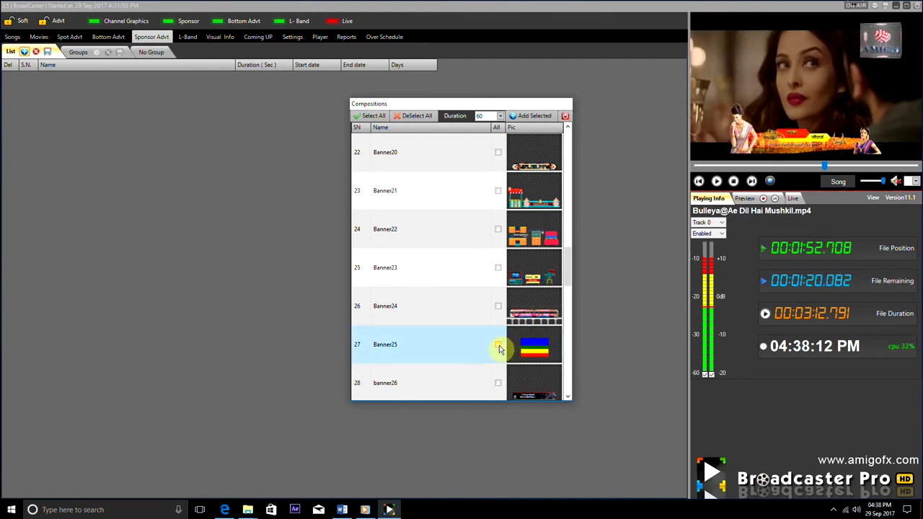
{"action": "scroll", "coordinate": [521, 361], "scroll_direction": "down", "scroll_amount": 2}
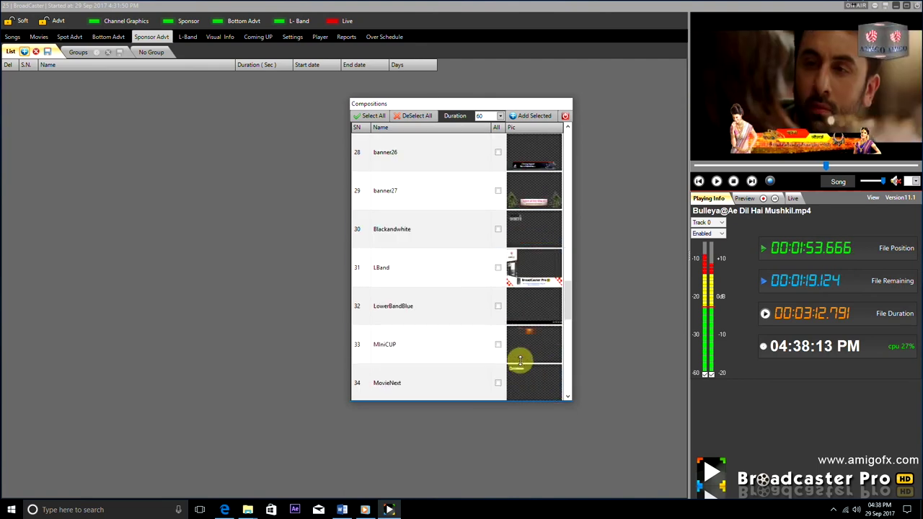
{"action": "left_click", "coordinate": [498, 192]}
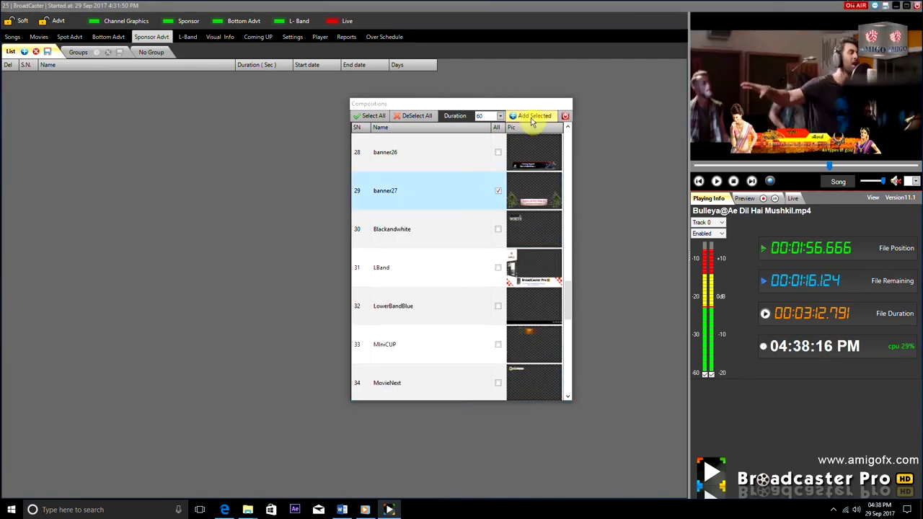
{"action": "left_click", "coordinate": [532, 116]}
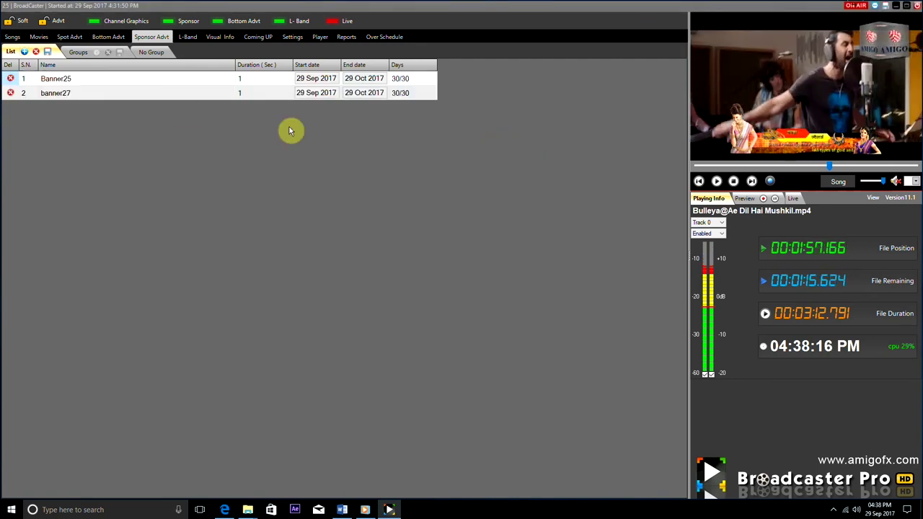
Set the sponsor advert durations to 40 seconds for Banner25 and 30 seconds for banner27.
{"action": "left_click", "coordinate": [265, 81]}
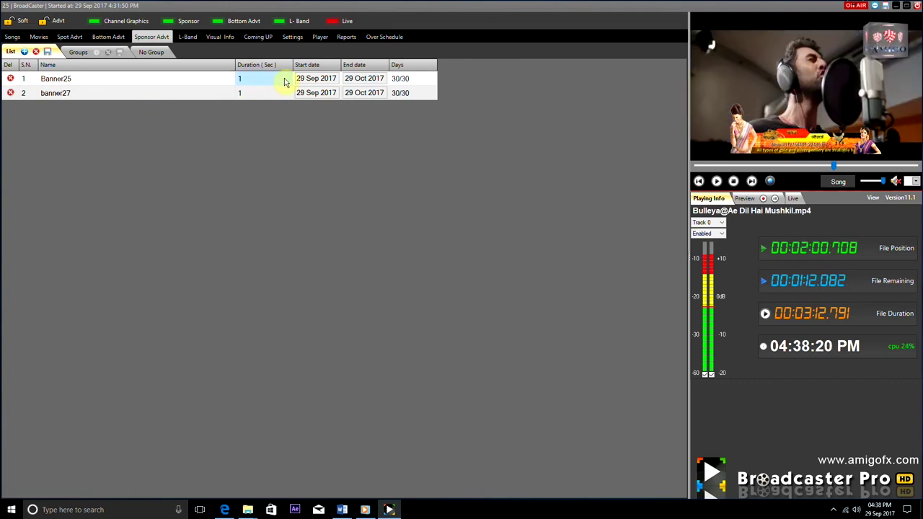
{"action": "left_click", "coordinate": [286, 80]}
{"action": "left_click", "coordinate": [287, 78]}
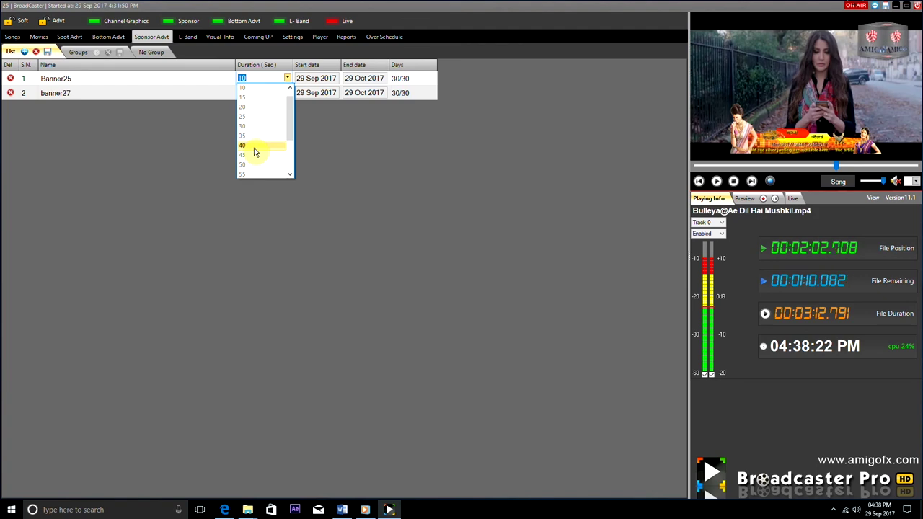
{"action": "left_click", "coordinate": [256, 145]}
{"action": "left_click", "coordinate": [284, 101]}
{"action": "left_click", "coordinate": [286, 98]}
{"action": "left_click", "coordinate": [287, 95]}
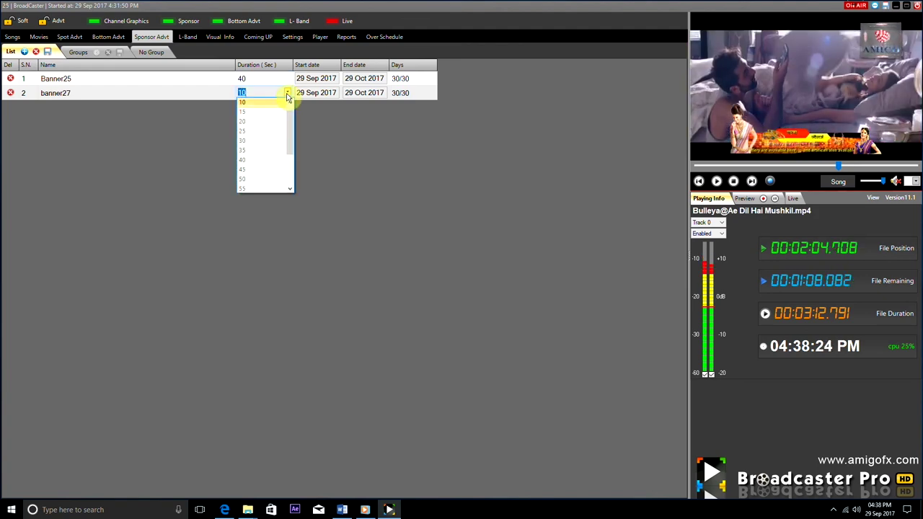
{"action": "left_click", "coordinate": [253, 140]}
Schedule Banner25 from 29 Sep 2017 to 29 Oct 2017 and save the sponsor advert list.
{"action": "left_click", "coordinate": [315, 80]}
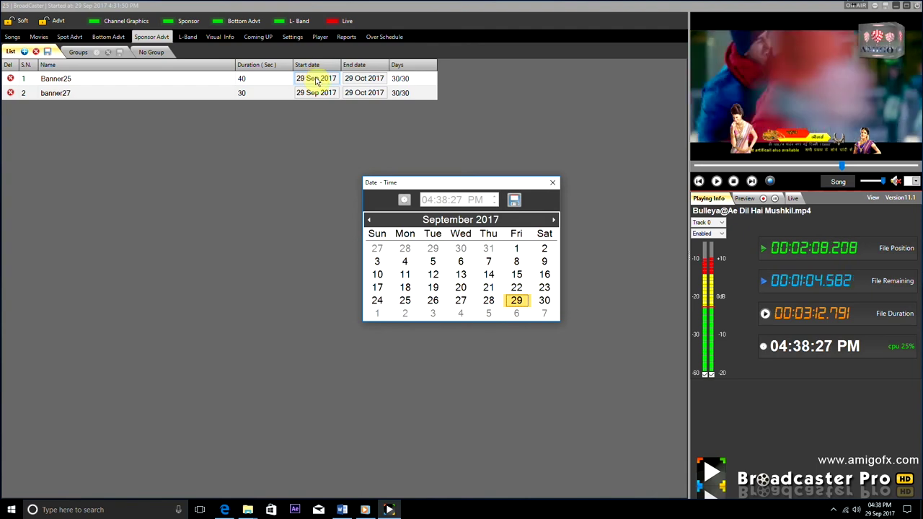
{"action": "left_click", "coordinate": [513, 199]}
{"action": "left_click", "coordinate": [373, 83]}
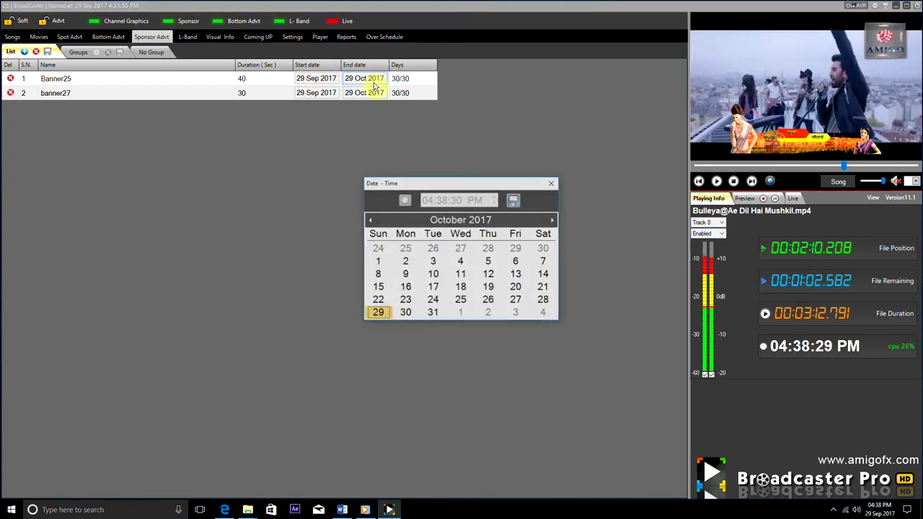
{"action": "left_click", "coordinate": [512, 200]}
{"action": "left_click", "coordinate": [47, 53]}
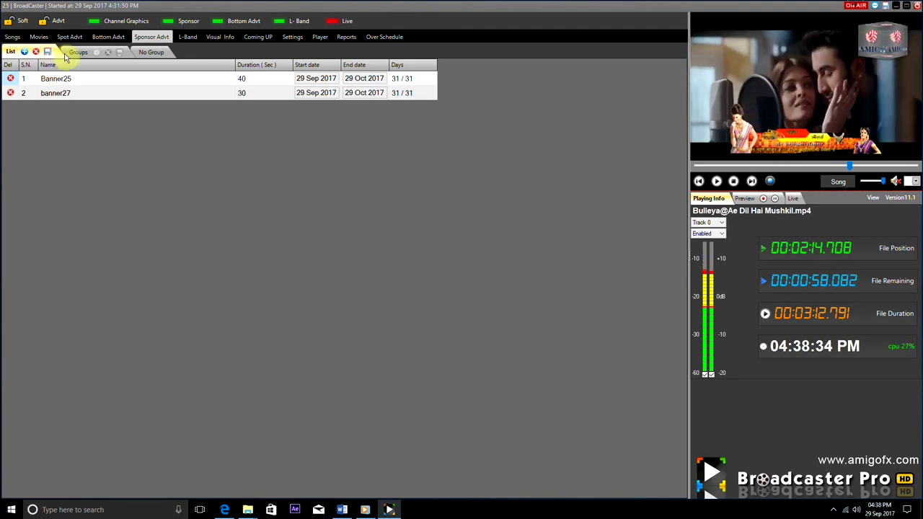
Create a sponsor advert group named group one and save it.
{"action": "left_click", "coordinate": [76, 52]}
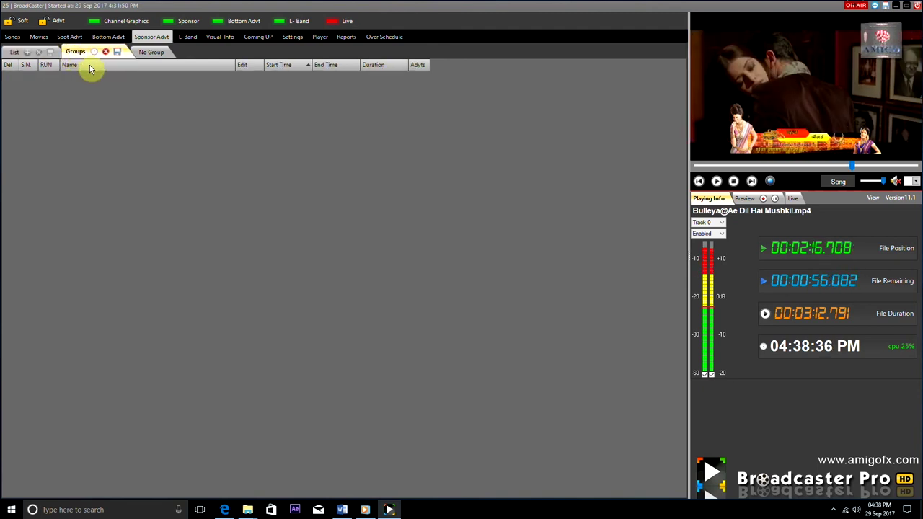
{"action": "left_click", "coordinate": [93, 52]}
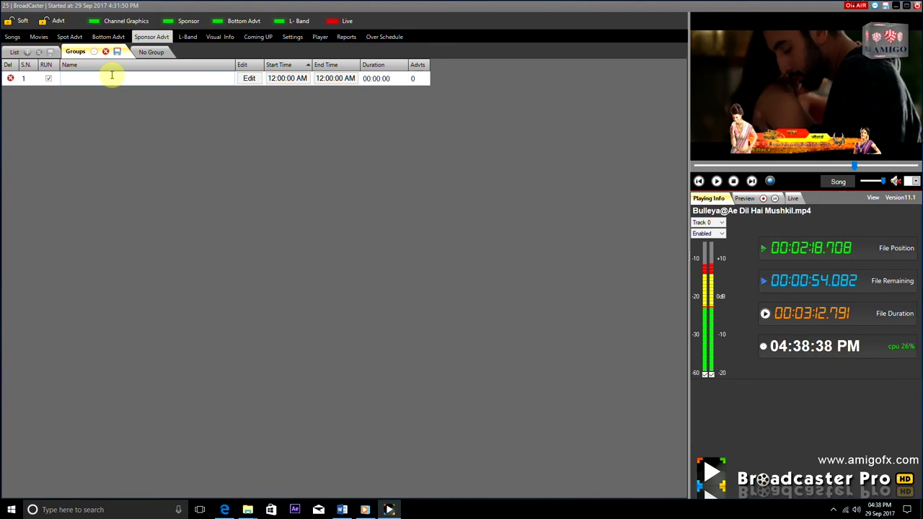
{"action": "type", "text": "grou"}
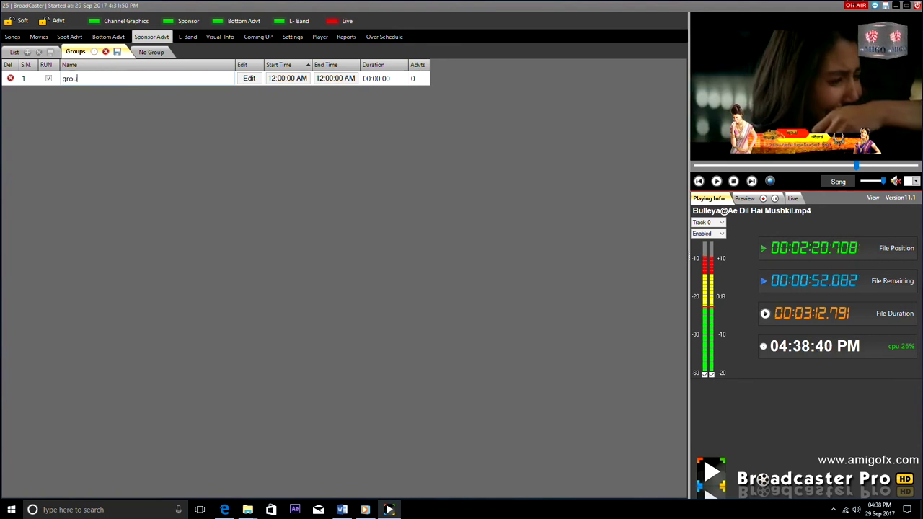
{"action": "type", "text": "p one"}
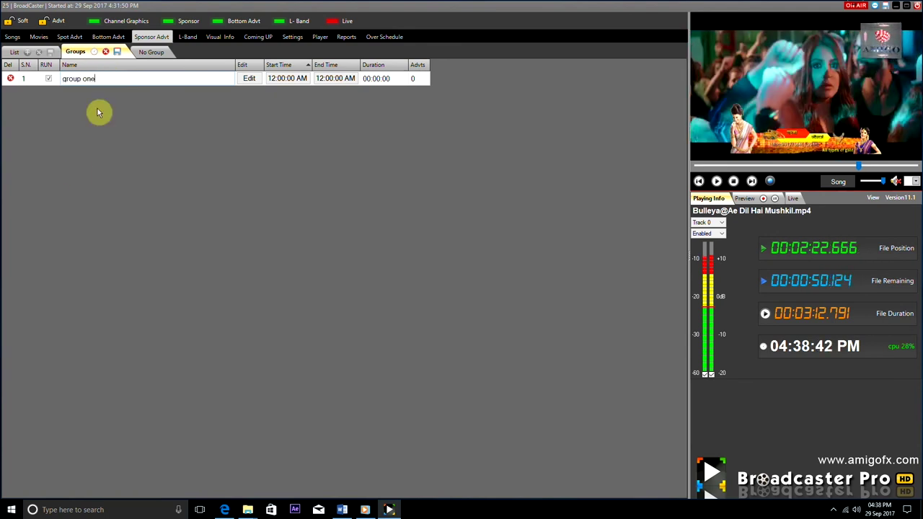
{"action": "left_click", "coordinate": [117, 52]}
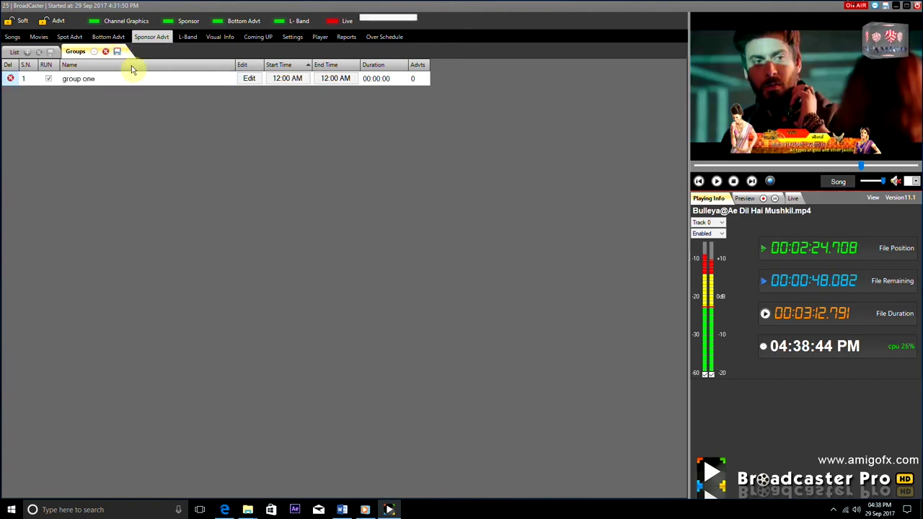
Save 12:00:00 AM as the start time of sponsor group one.
{"action": "left_click", "coordinate": [301, 79]}
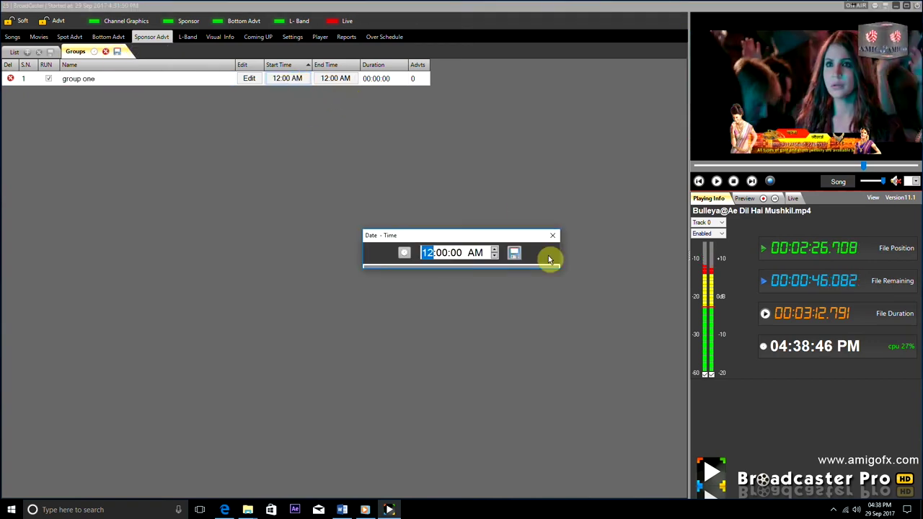
{"action": "left_click", "coordinate": [514, 252]}
{"action": "left_click", "coordinate": [498, 284]}
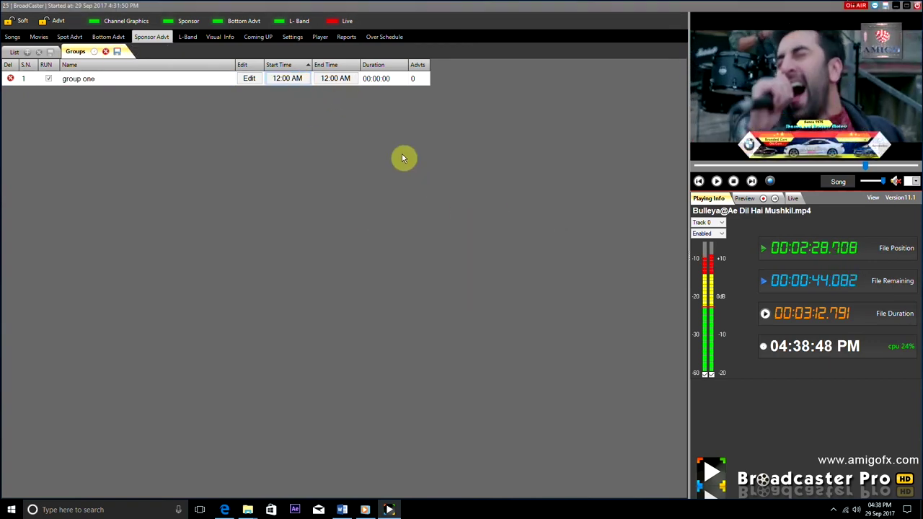
Set the end time of sponsor group one to 11:59:59 PM and save the sponsor groups.
{"action": "left_click", "coordinate": [333, 79]}
{"action": "type", "text": "1"}
{"action": "key", "text": "Right"}
{"action": "type", "text": "59"}
{"action": "key", "text": "Right"}
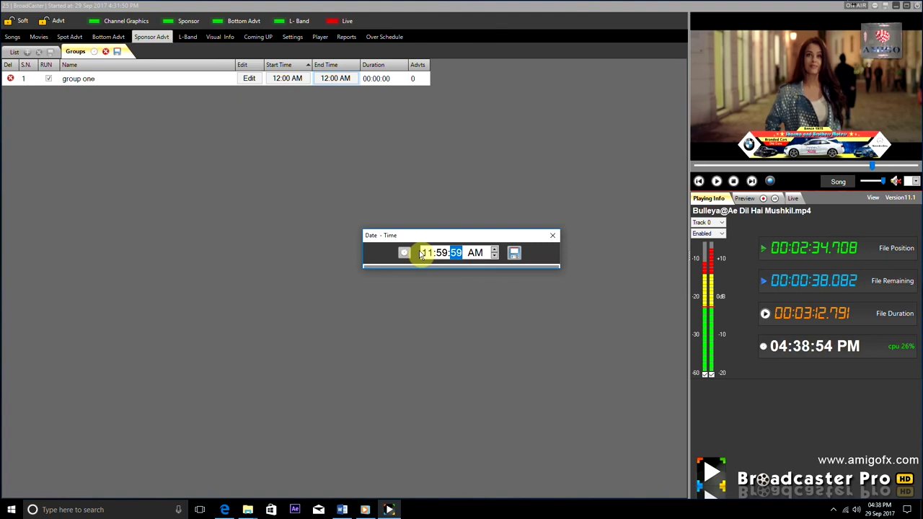
{"action": "key", "text": "Right"}
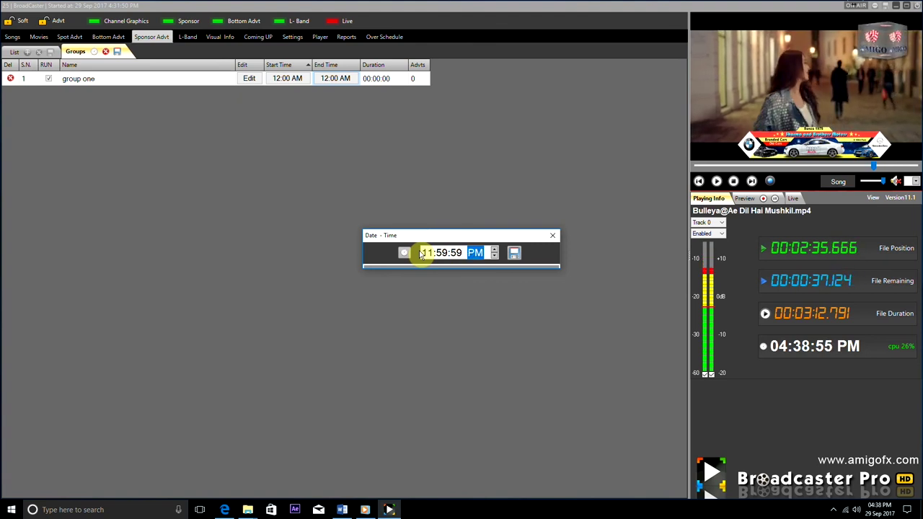
{"action": "left_click", "coordinate": [515, 253]}
{"action": "left_click", "coordinate": [117, 52]}
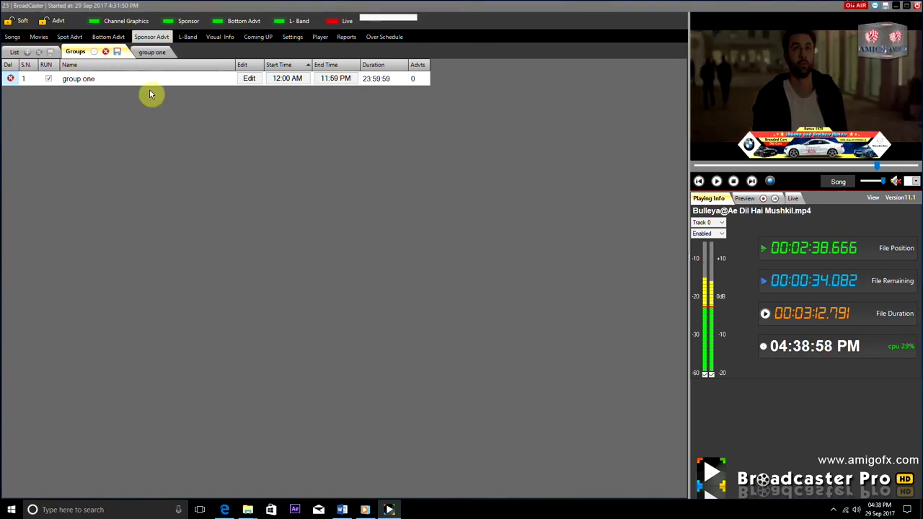
Add Banner25 and banner27 to sponsor group one and return to the sponsor groups.
{"action": "left_click", "coordinate": [251, 80]}
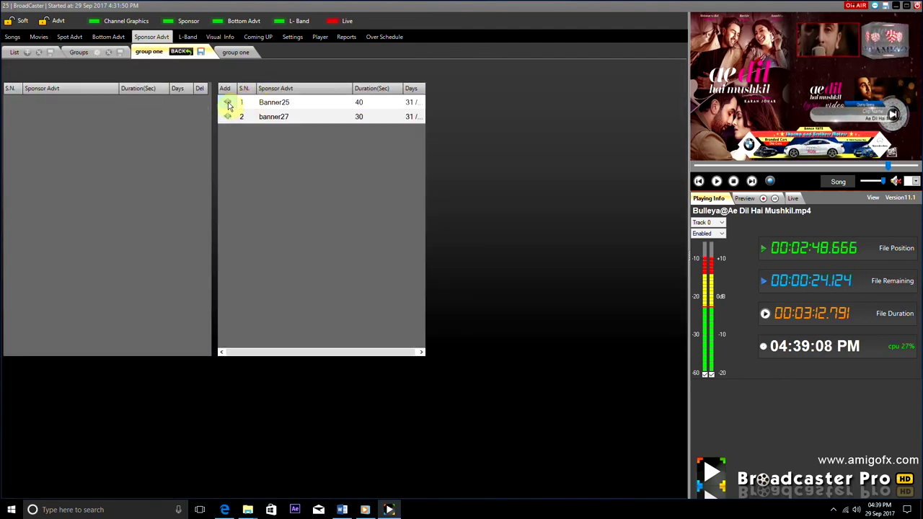
{"action": "left_click", "coordinate": [228, 102]}
{"action": "left_click", "coordinate": [227, 116]}
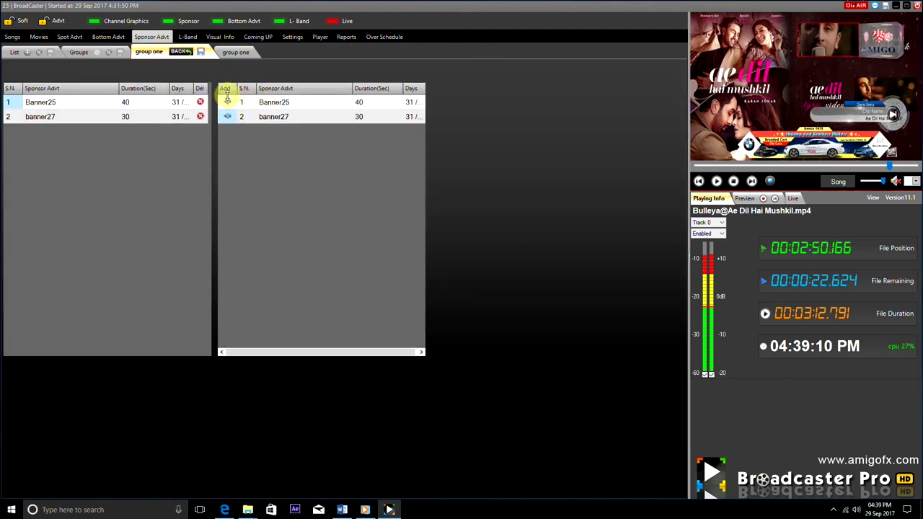
{"action": "left_click", "coordinate": [182, 53]}
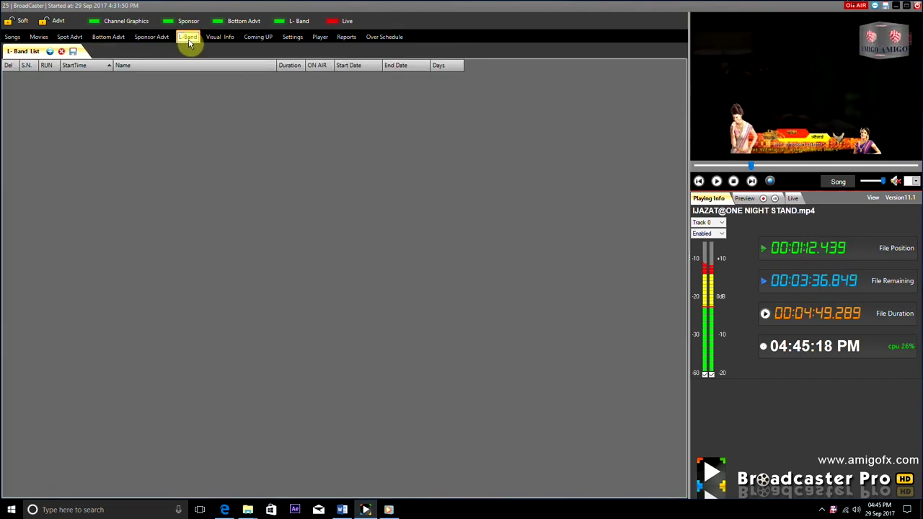
Add the New LBand video from the L Band folder inside New Graphics on drive D to the L-Band list and save the list.
{"action": "left_click", "coordinate": [50, 52]}
{"action": "key", "text": "alt+Up"}
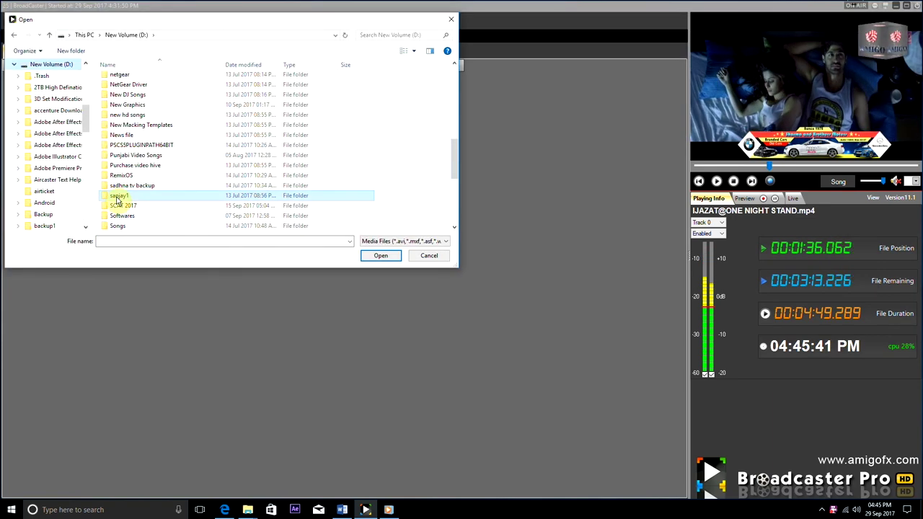
{"action": "double_click", "coordinate": [137, 117]}
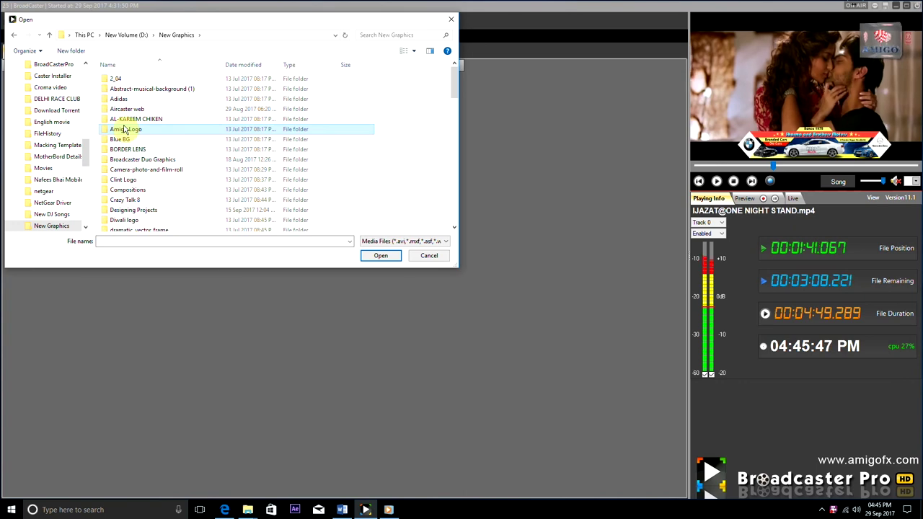
{"action": "double_click", "coordinate": [117, 76]}
{"action": "left_click", "coordinate": [276, 90]}
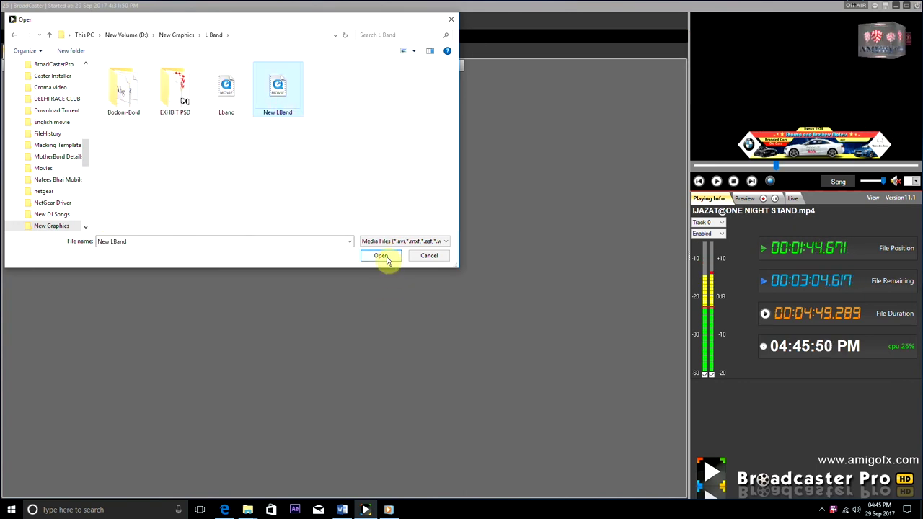
{"action": "left_click", "coordinate": [382, 255]}
{"action": "left_click", "coordinate": [73, 52]}
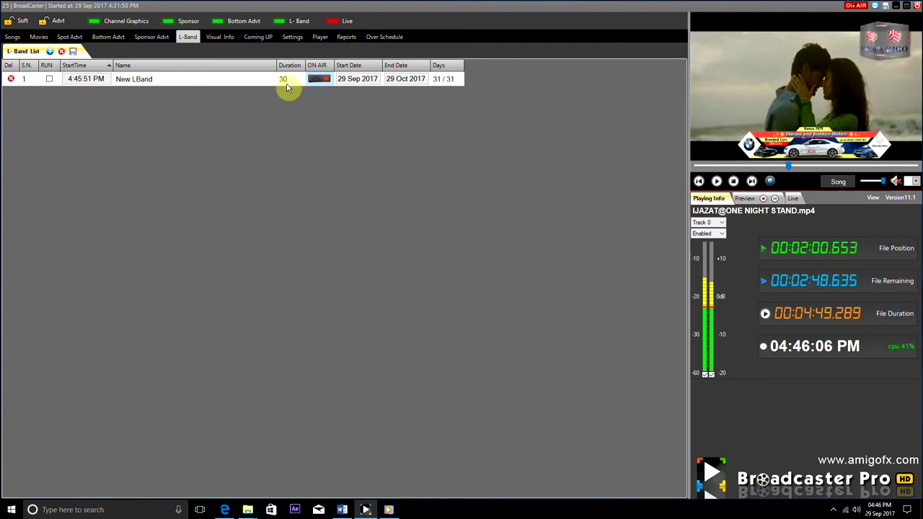
Set the start time of the New LBand entry to 4:46:09 PM.
{"action": "double_click", "coordinate": [85, 80]}
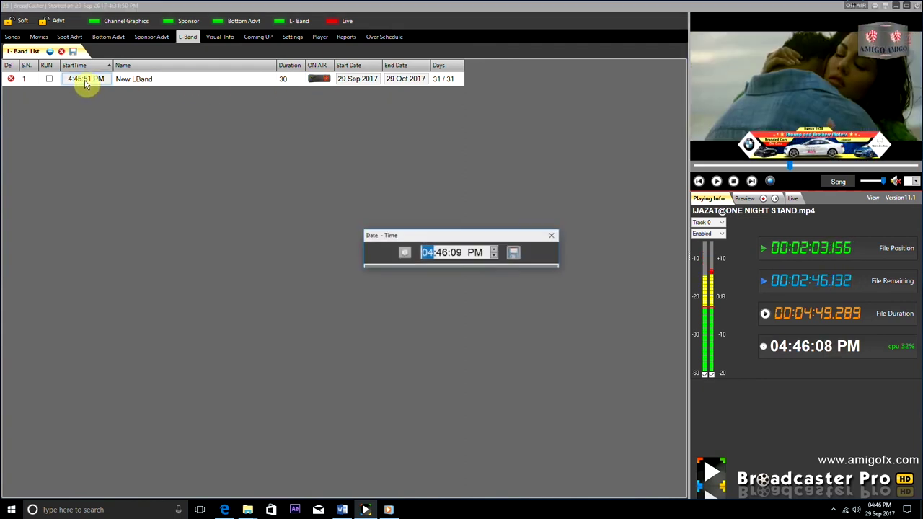
{"action": "left_click", "coordinate": [514, 255]}
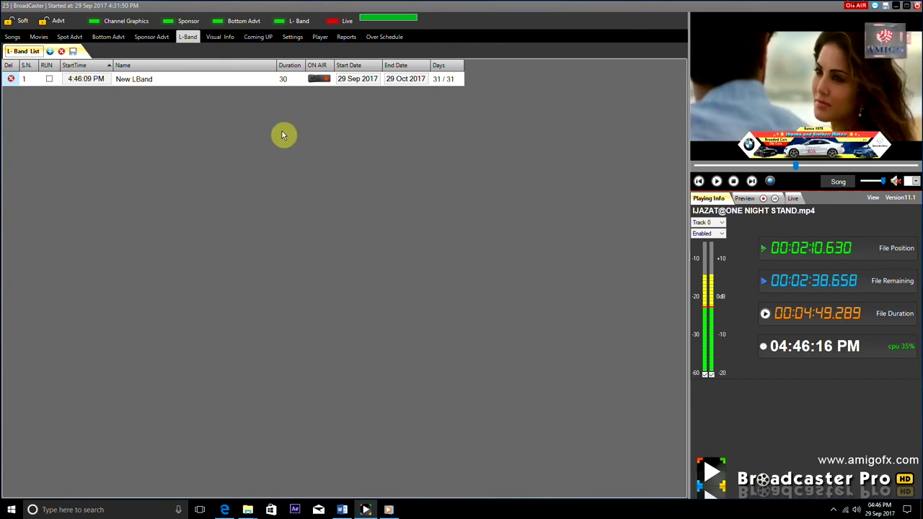
Set the duration of the New LBand entry to 20 and save the L-Band list.
{"action": "double_click", "coordinate": [284, 80]}
{"action": "type", "text": "20"}
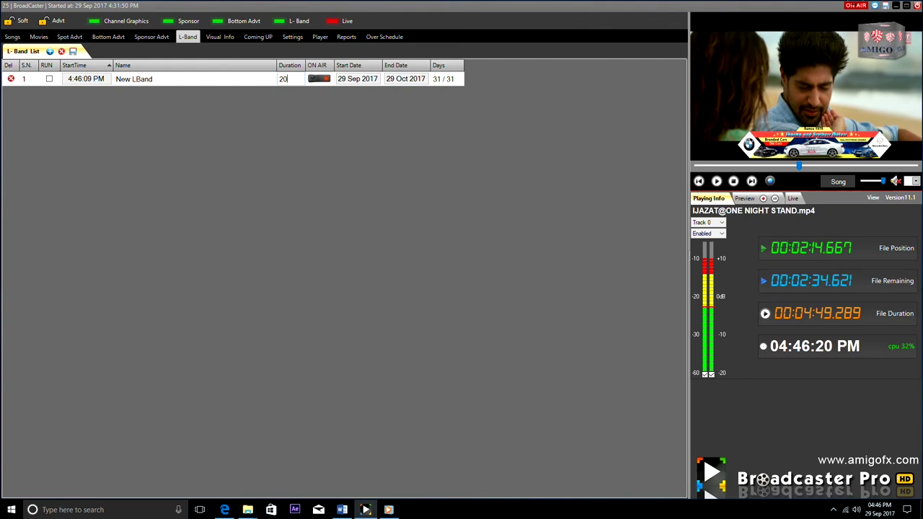
{"action": "left_click", "coordinate": [73, 51]}
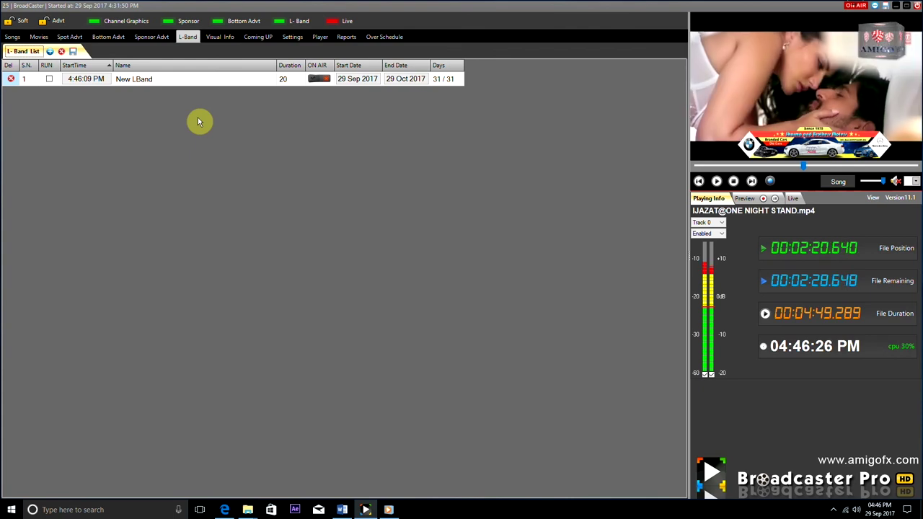
Review the L-Band position, height, width and squeeze speed settings and return to the L-Band list.
{"action": "left_click", "coordinate": [293, 37]}
{"action": "left_click", "coordinate": [161, 220]}
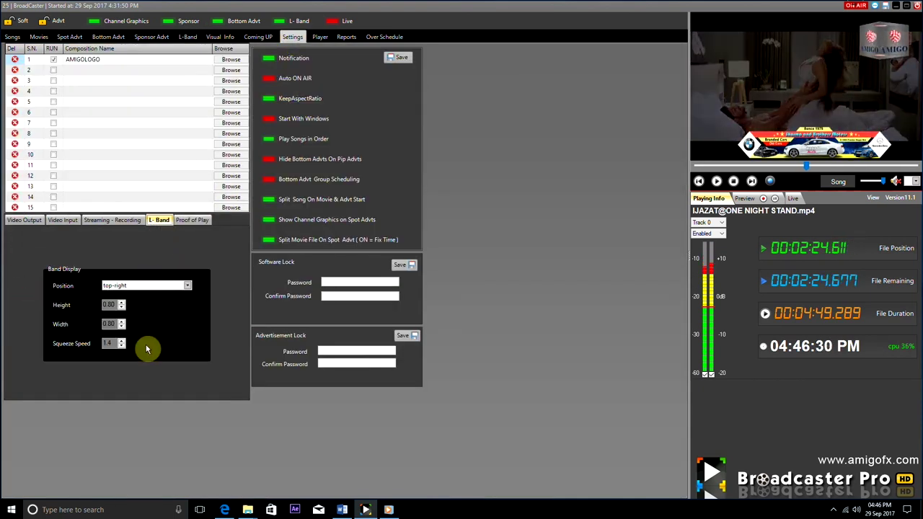
{"action": "left_click", "coordinate": [187, 36]}
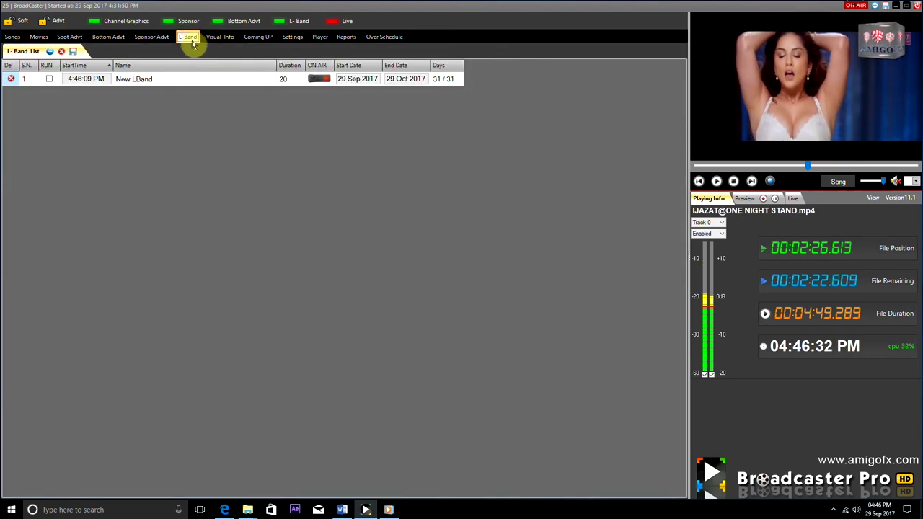
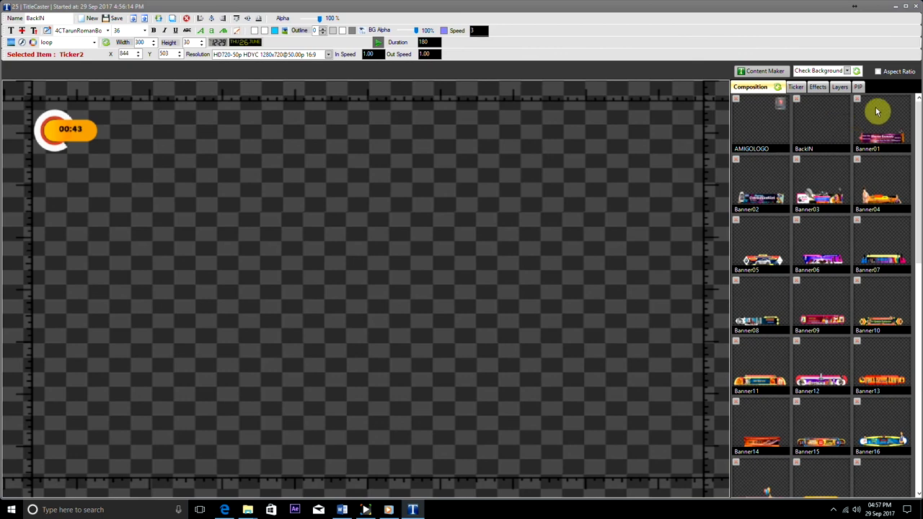
Switch from TitleCaster to BroadCaster and review the display seconds for the playing song, next song and playing movie info.
{"action": "left_click", "coordinate": [368, 508]}
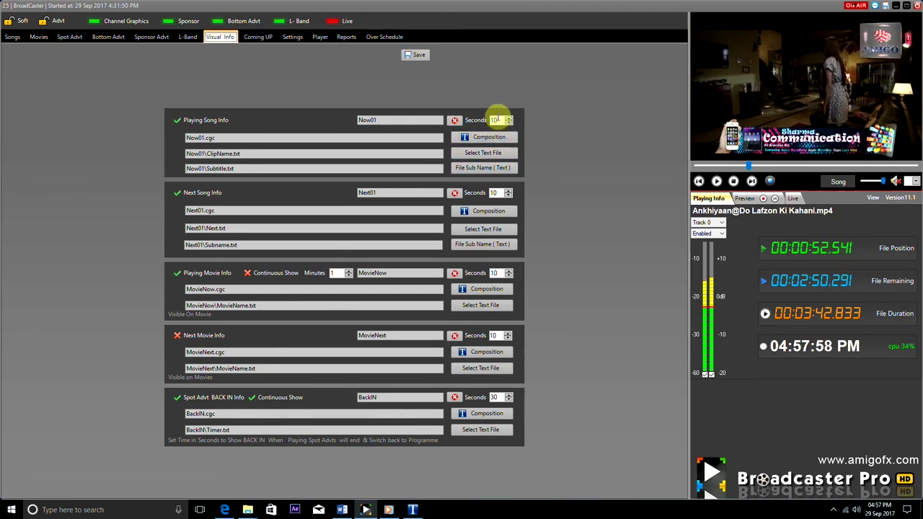
{"action": "right_click", "coordinate": [496, 120]}
{"action": "left_click", "coordinate": [500, 120]}
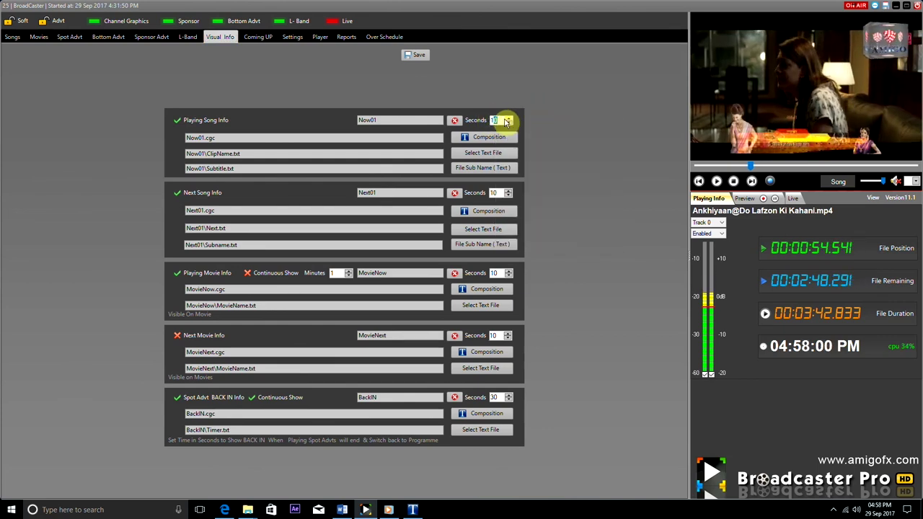
{"action": "left_click", "coordinate": [496, 191]}
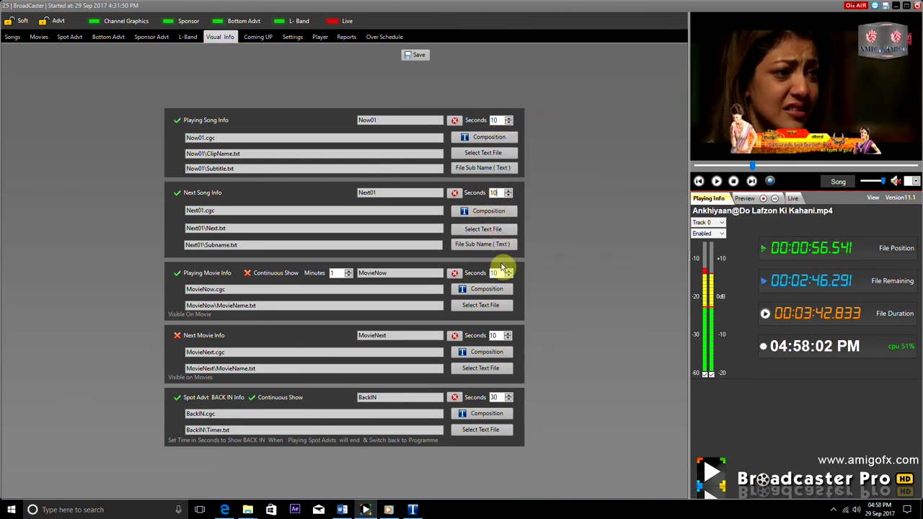
{"action": "left_click", "coordinate": [498, 272]}
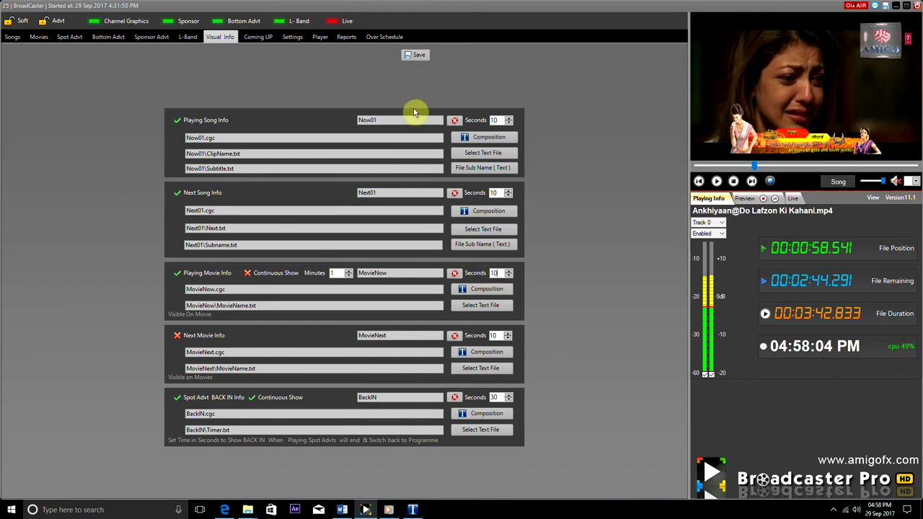
Turn continuous show on and off again for the playing movie info, set its interval to 3 minutes and save.
{"action": "left_click", "coordinate": [247, 274]}
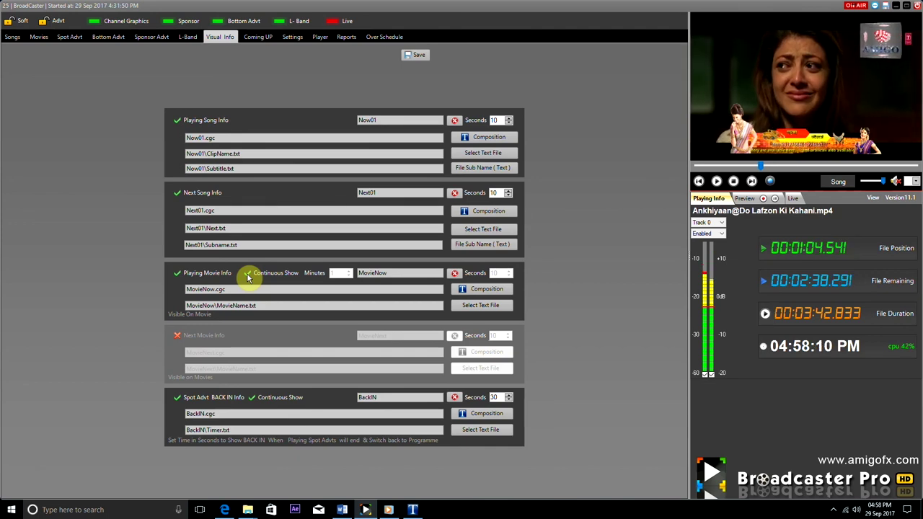
{"action": "left_click", "coordinate": [247, 274]}
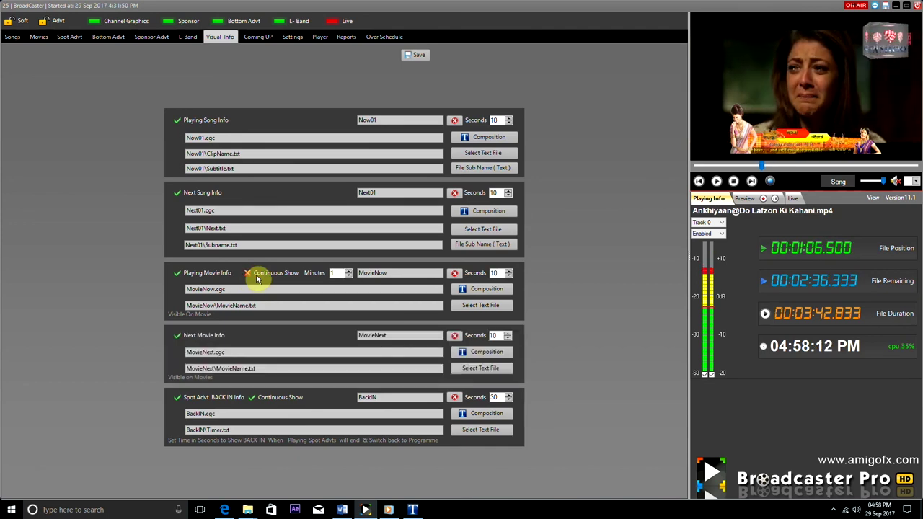
{"action": "double_click", "coordinate": [333, 274]}
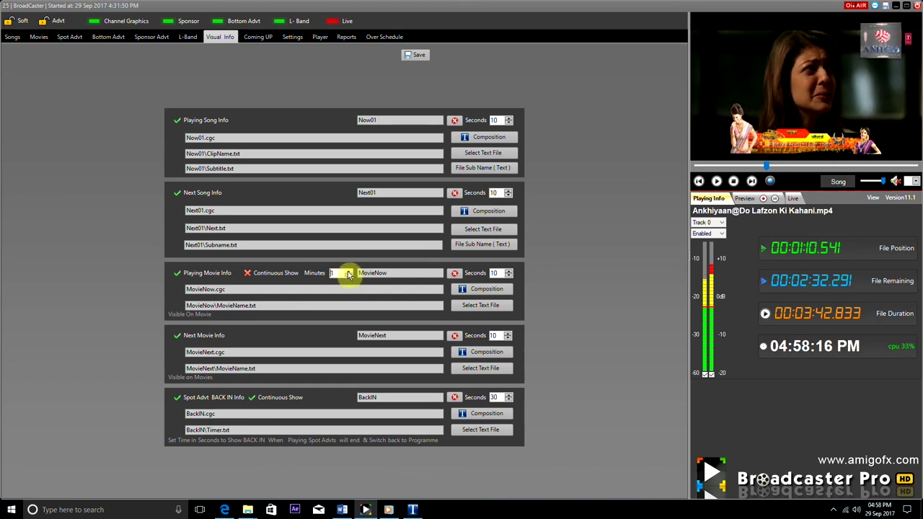
{"action": "double_click", "coordinate": [348, 275]}
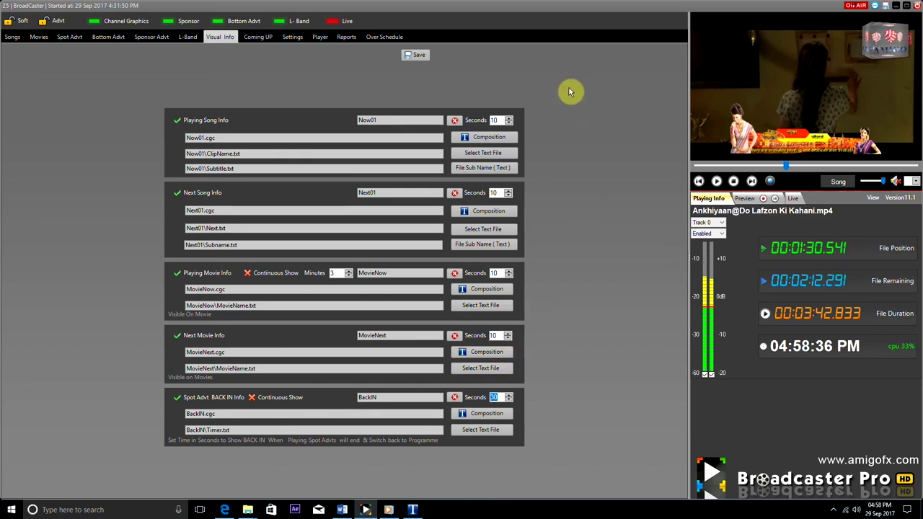
{"action": "left_click", "coordinate": [416, 55]}
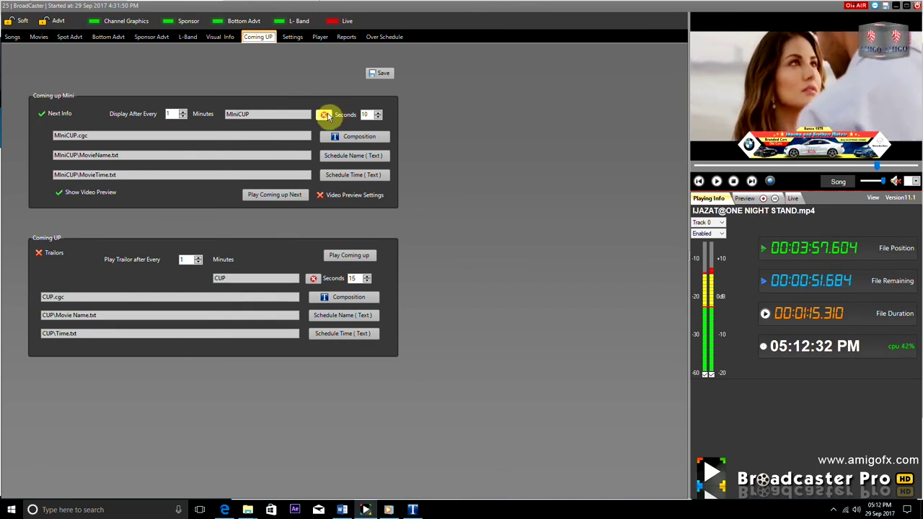
Review the display intervals for Coming up Mini and trailers, the mini display seconds and the video preview settings.
{"action": "right_click", "coordinate": [167, 117]}
{"action": "left_click", "coordinate": [185, 261]}
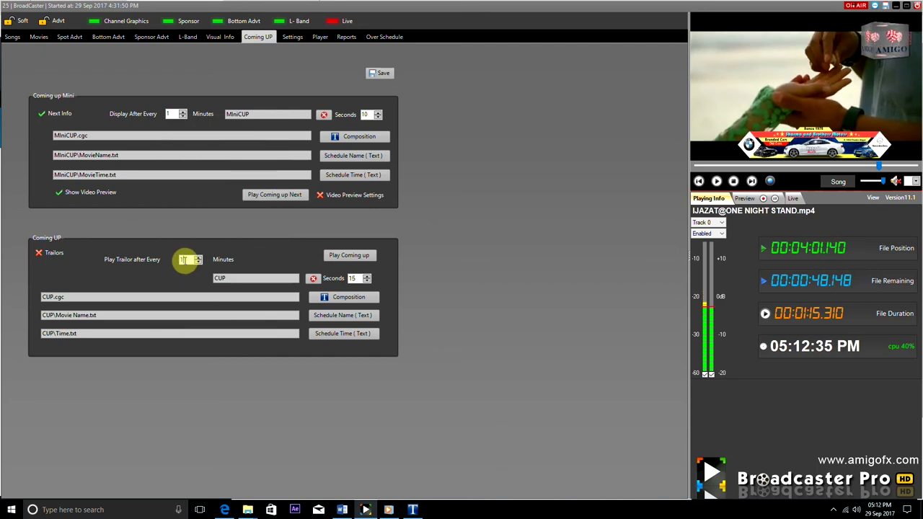
{"action": "double_click", "coordinate": [184, 261]}
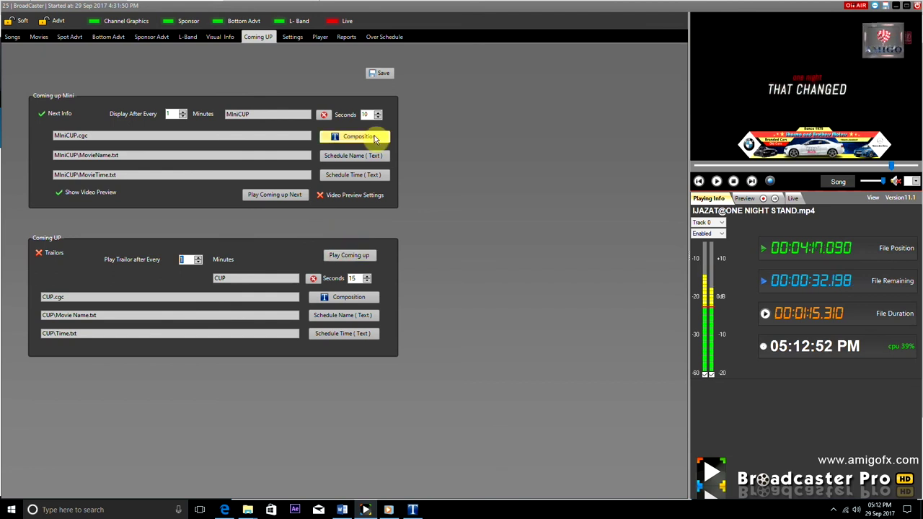
{"action": "left_click", "coordinate": [365, 114]}
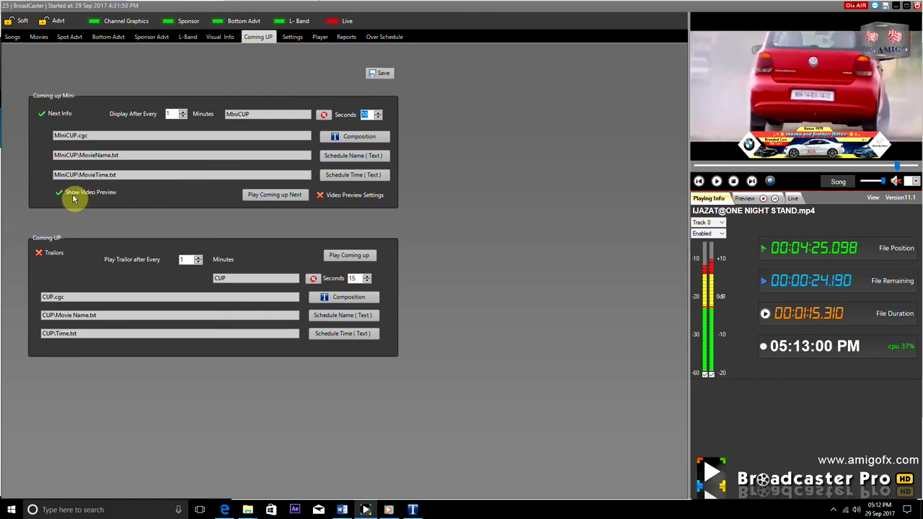
{"action": "left_click", "coordinate": [322, 198]}
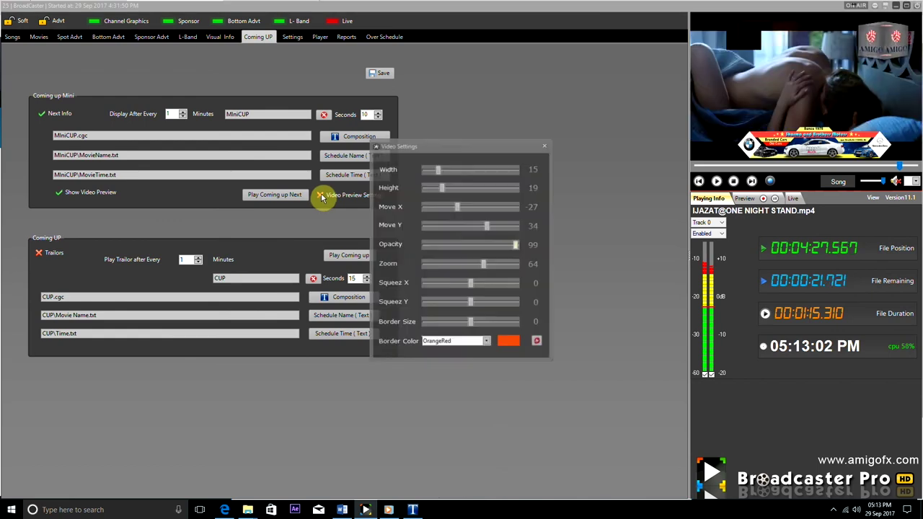
{"action": "left_click", "coordinate": [545, 146]}
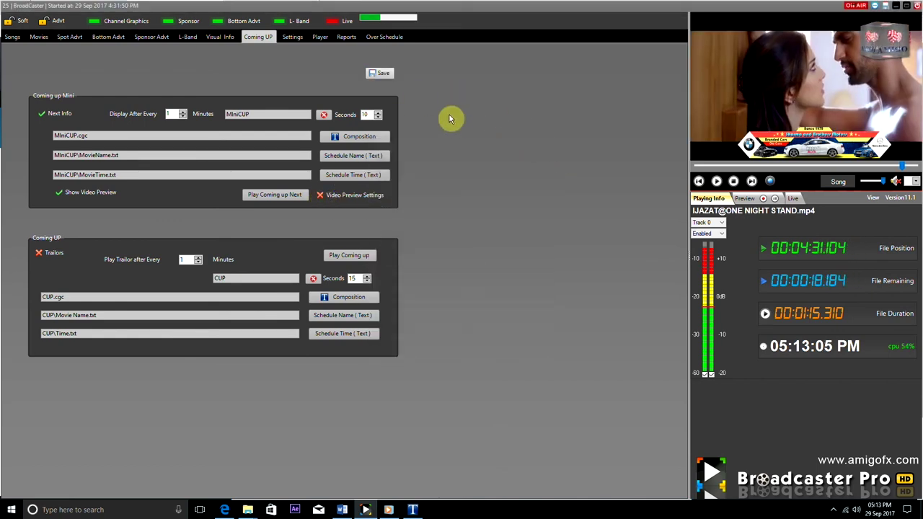
Add the UpperBandBlue composition to the second channel graphics slot, save the settings and set it to run.
{"action": "left_click", "coordinate": [287, 38]}
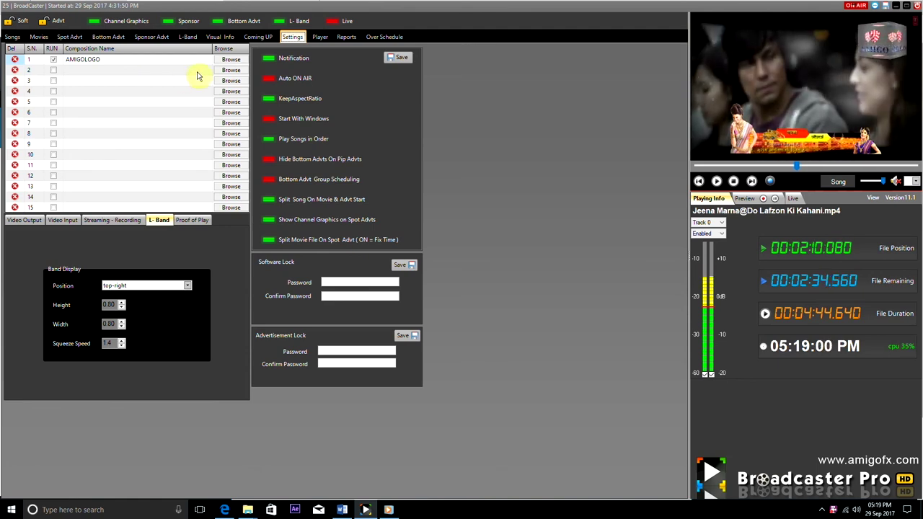
{"action": "left_click", "coordinate": [230, 69]}
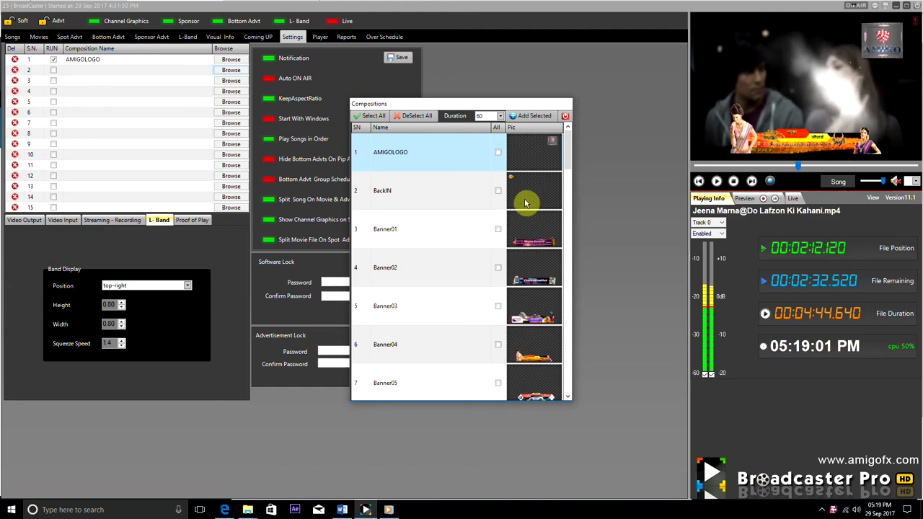
{"action": "scroll", "coordinate": [536, 210], "scroll_direction": "down", "scroll_amount": 14}
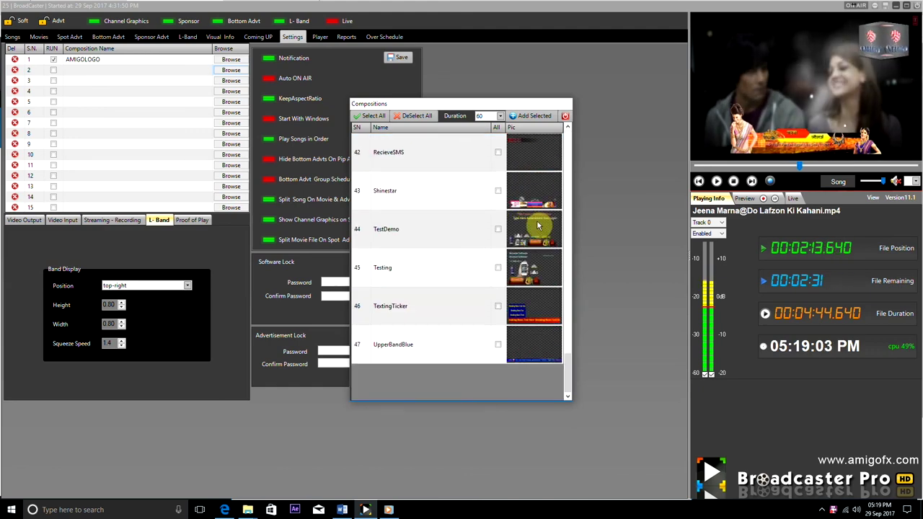
{"action": "left_click", "coordinate": [498, 344]}
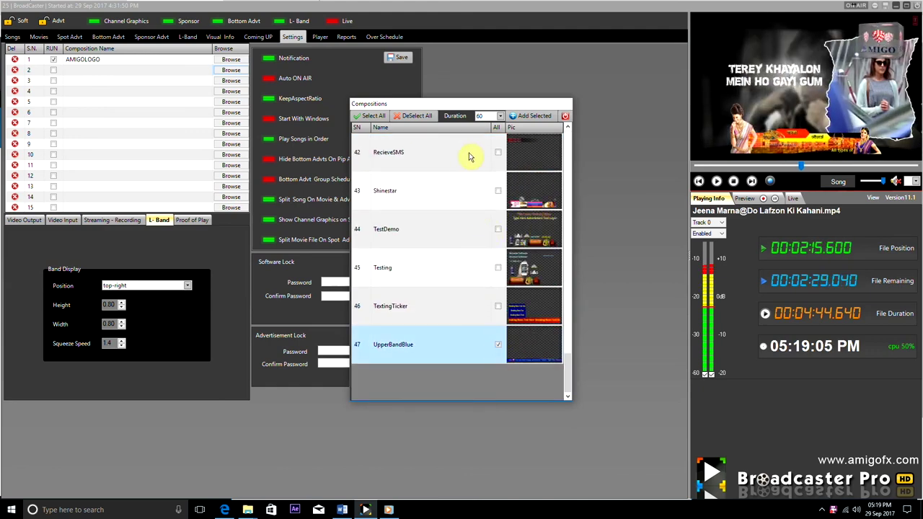
{"action": "left_click", "coordinate": [520, 115]}
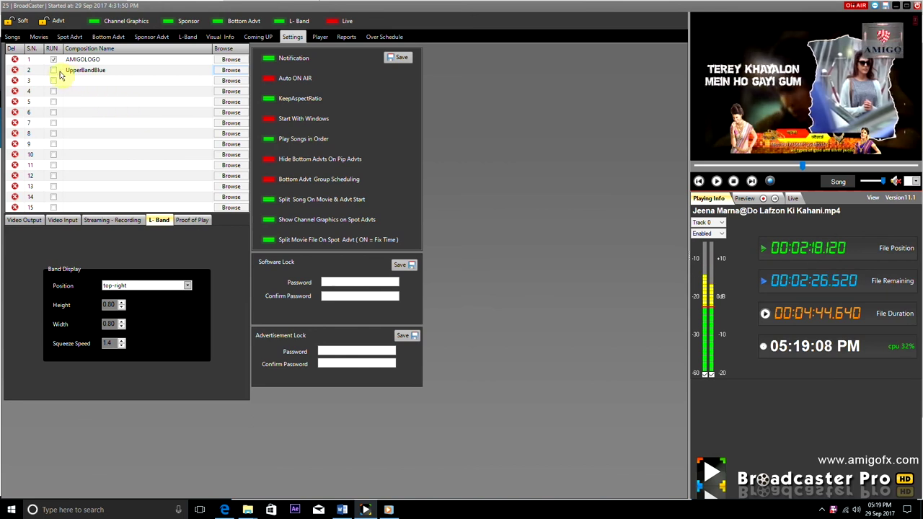
{"action": "left_click", "coordinate": [398, 57]}
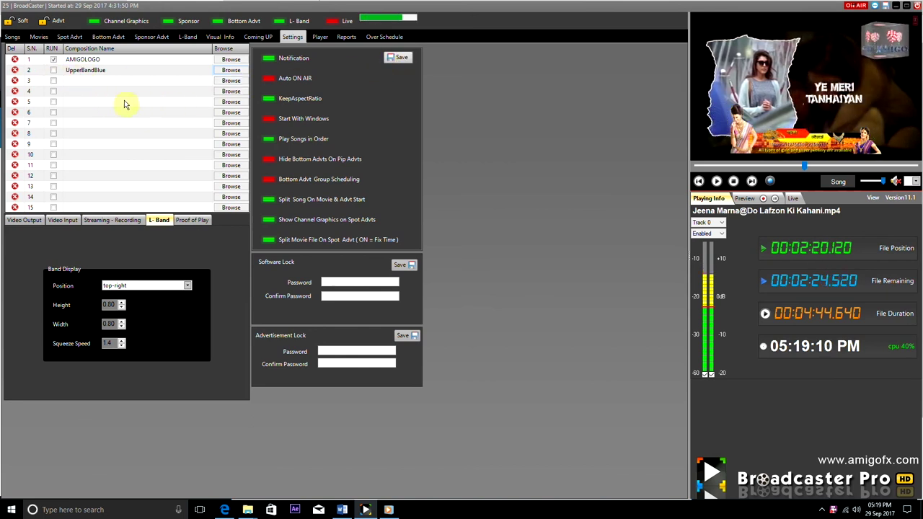
{"action": "left_click", "coordinate": [54, 70]}
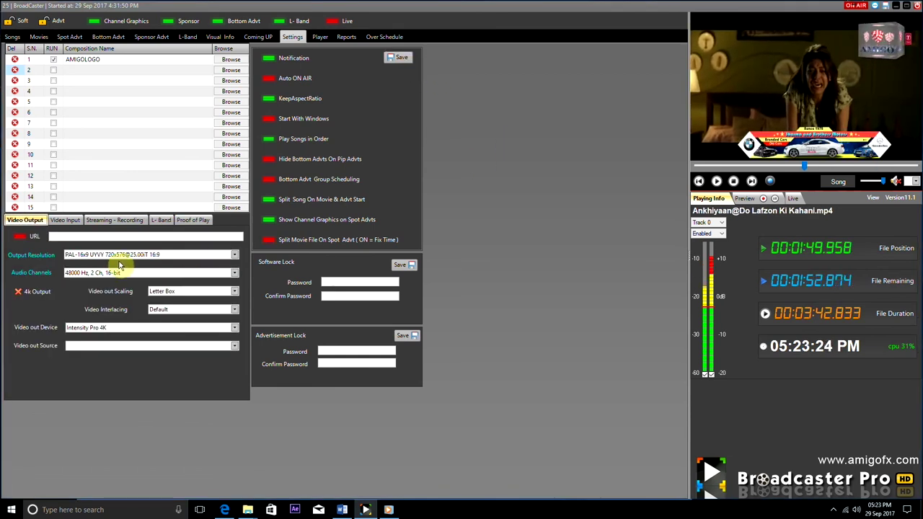
Review the available output resolutions, audio channel formats and video out scaling options in the video output settings.
{"action": "left_click", "coordinate": [234, 257]}
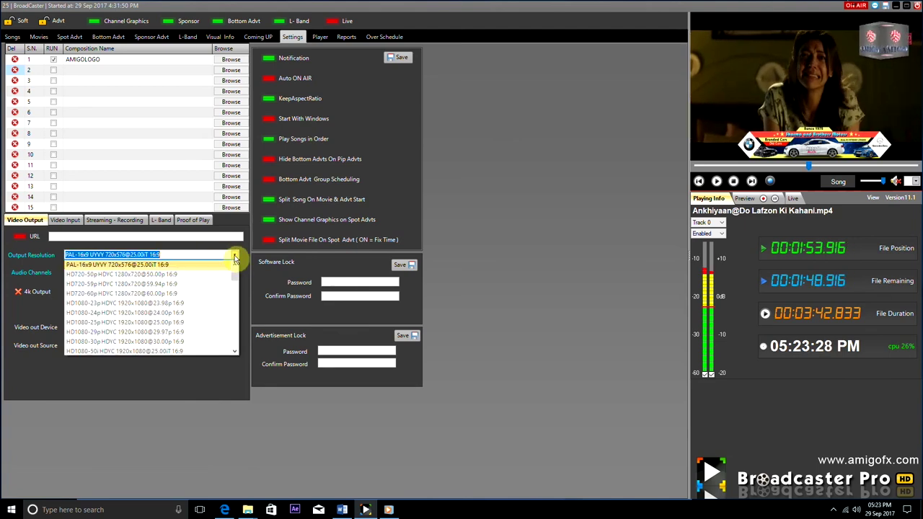
{"action": "left_click", "coordinate": [235, 255]}
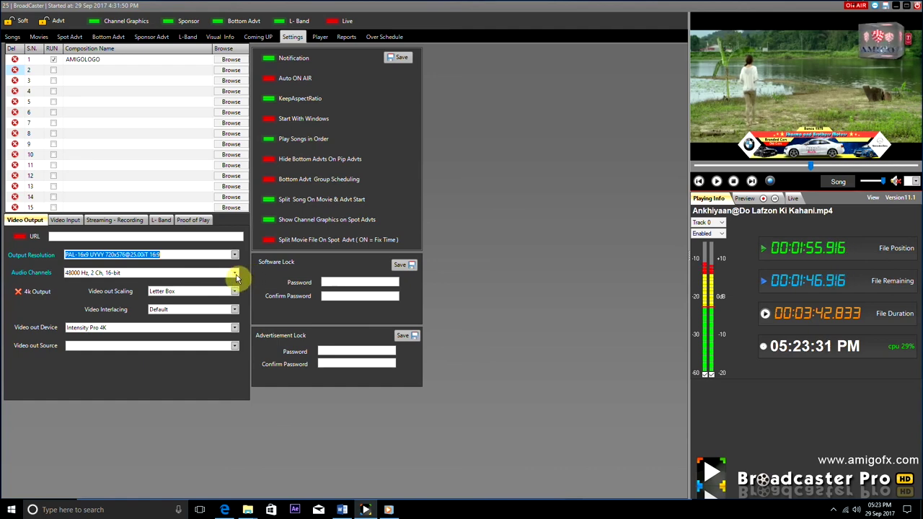
{"action": "left_click", "coordinate": [235, 274]}
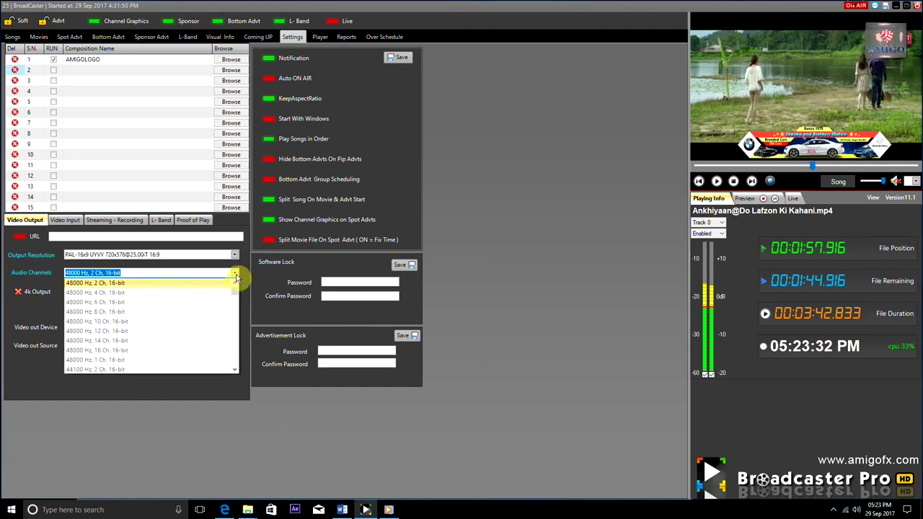
{"action": "left_click", "coordinate": [235, 275]}
{"action": "left_click", "coordinate": [236, 292]}
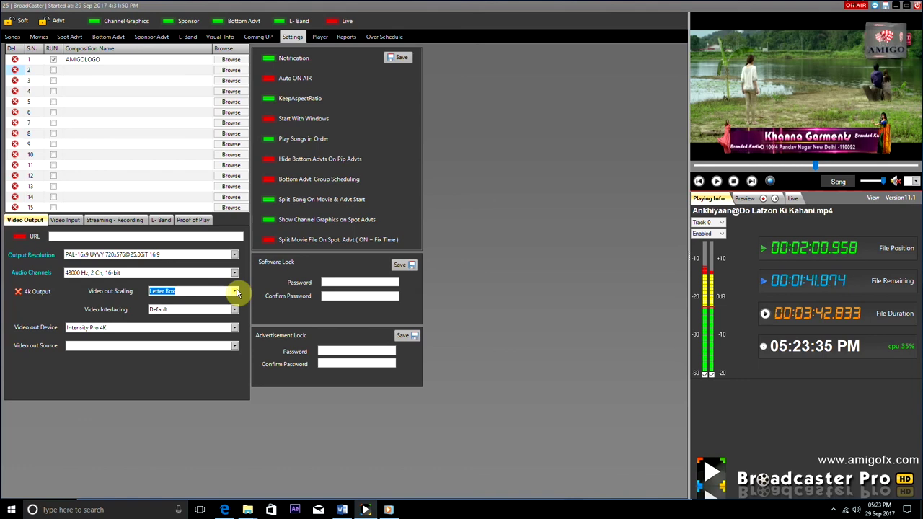
{"action": "left_click", "coordinate": [18, 296]}
{"action": "left_click", "coordinate": [234, 292]}
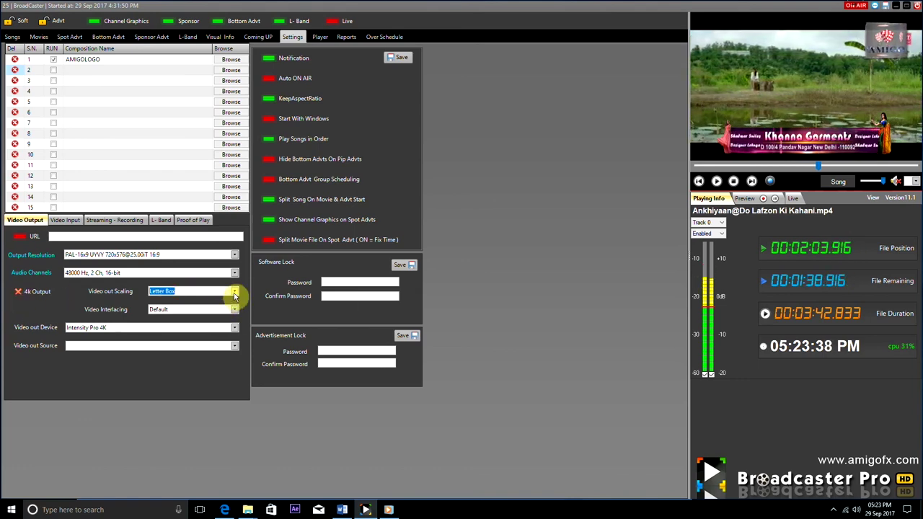
{"action": "left_click", "coordinate": [235, 296]}
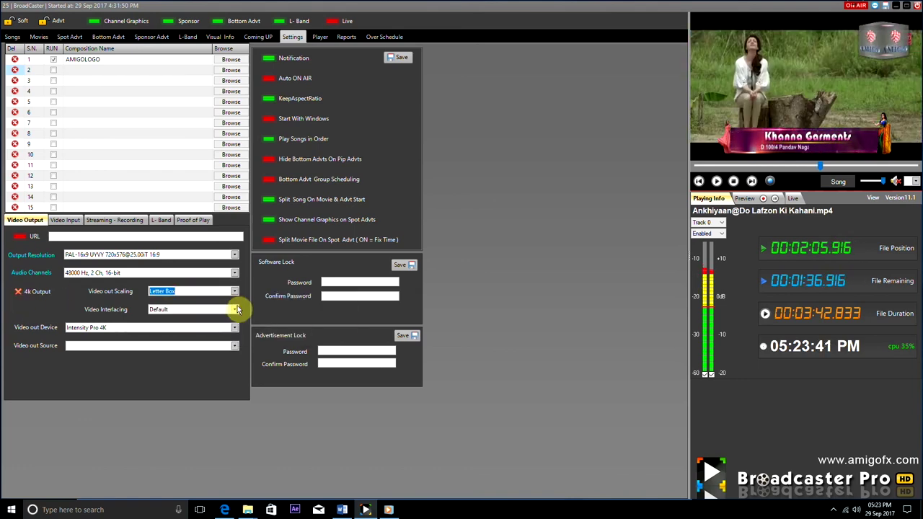
Review the video interlacing modes, the output device and source choices, and the output URL field.
{"action": "left_click", "coordinate": [236, 310]}
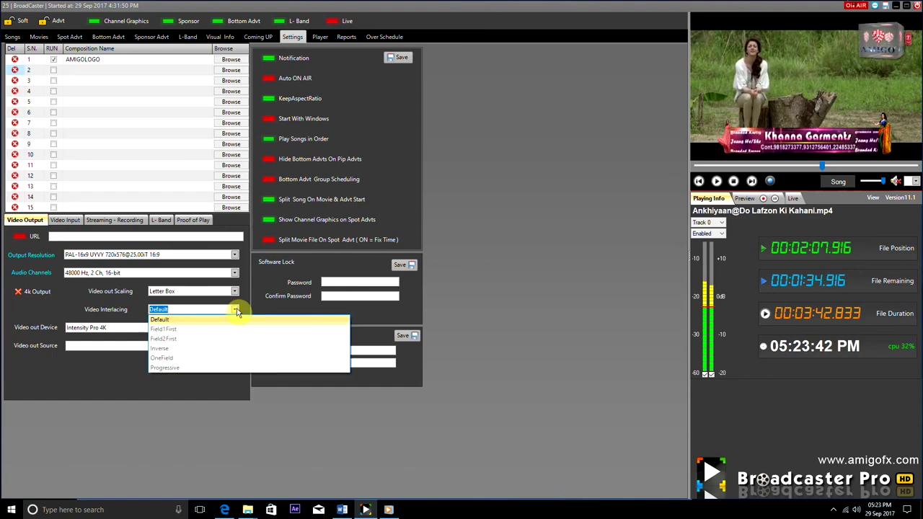
{"action": "left_click", "coordinate": [236, 311]}
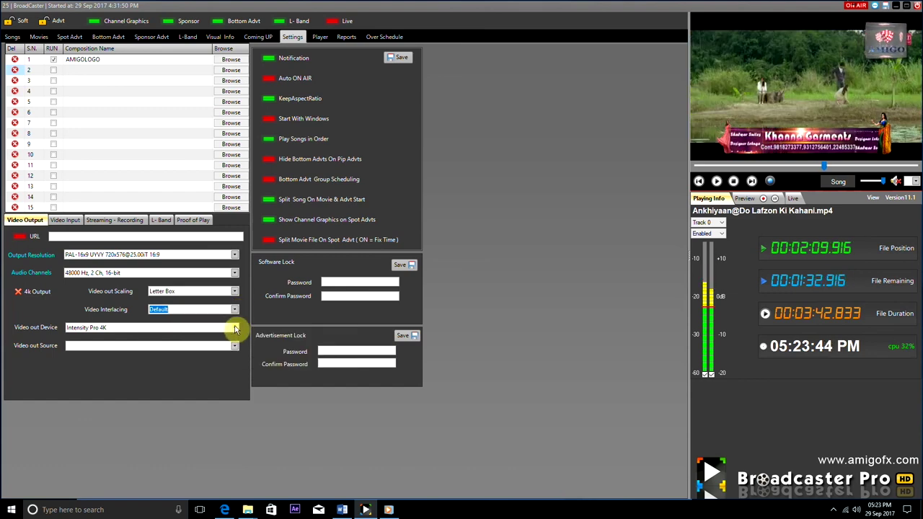
{"action": "left_click", "coordinate": [234, 329]}
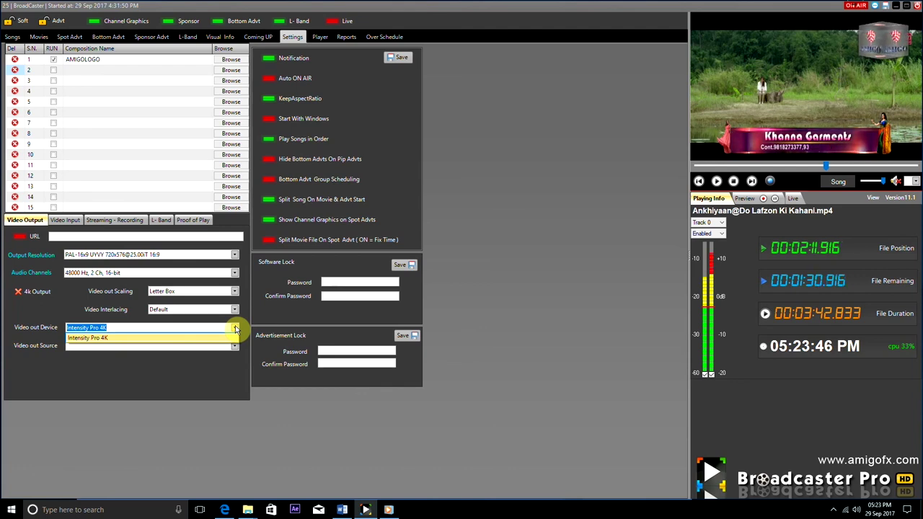
{"action": "left_click", "coordinate": [236, 349]}
{"action": "left_click", "coordinate": [234, 350]}
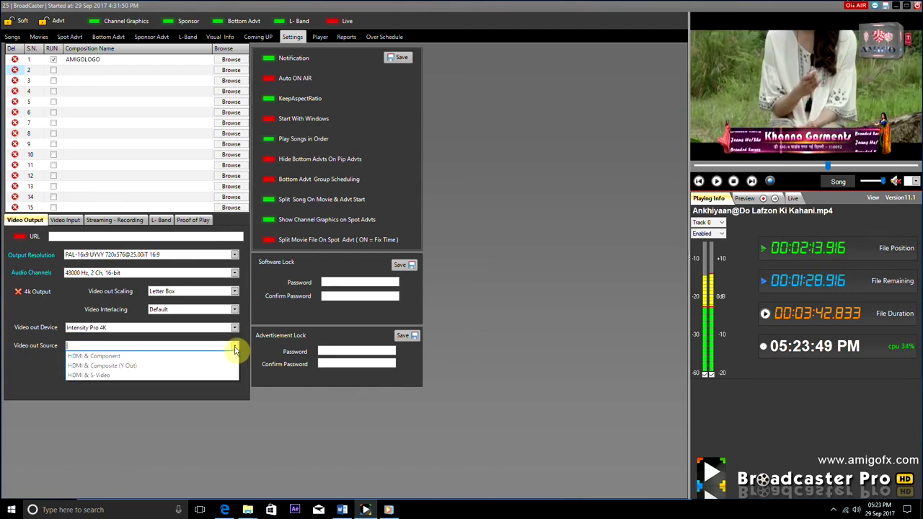
{"action": "left_click", "coordinate": [234, 350]}
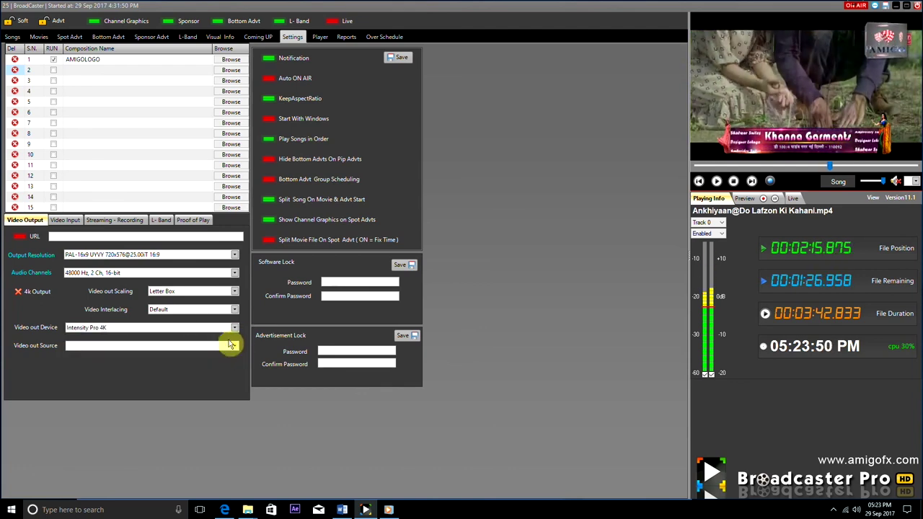
{"action": "left_click", "coordinate": [72, 236]}
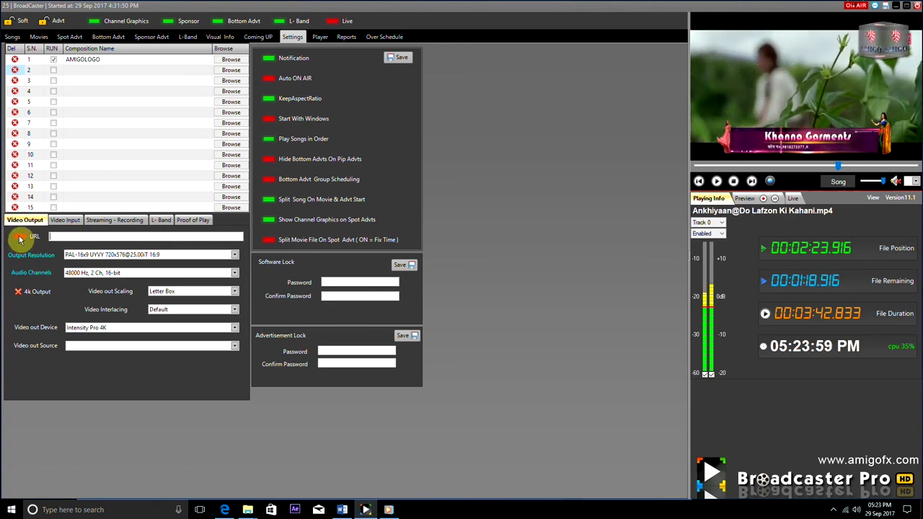
Open the video input settings and review the available input devices and video in sources.
{"action": "left_click", "coordinate": [64, 221]}
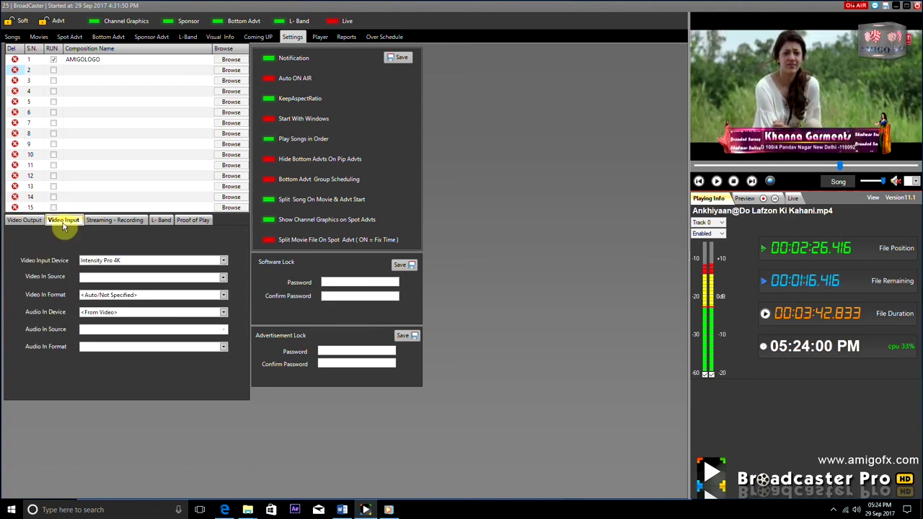
{"action": "left_click", "coordinate": [224, 262]}
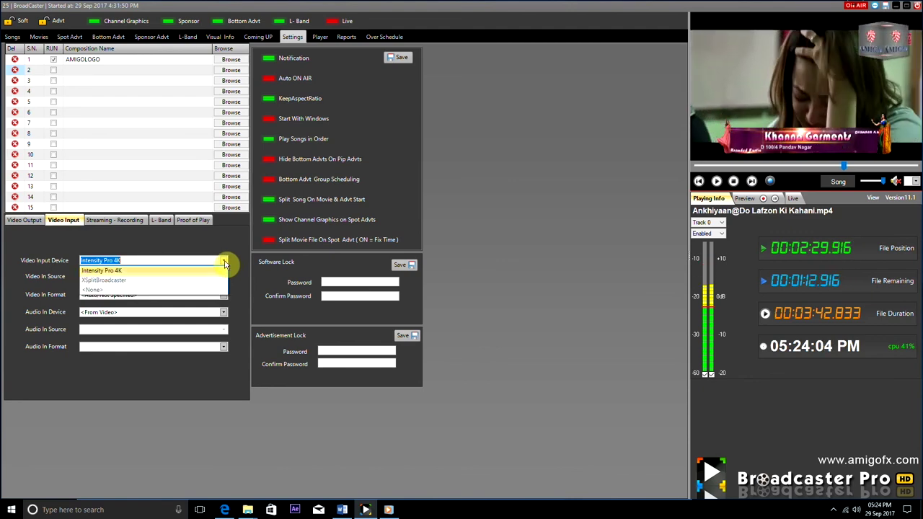
{"action": "left_click", "coordinate": [224, 262]}
{"action": "left_click", "coordinate": [225, 263]}
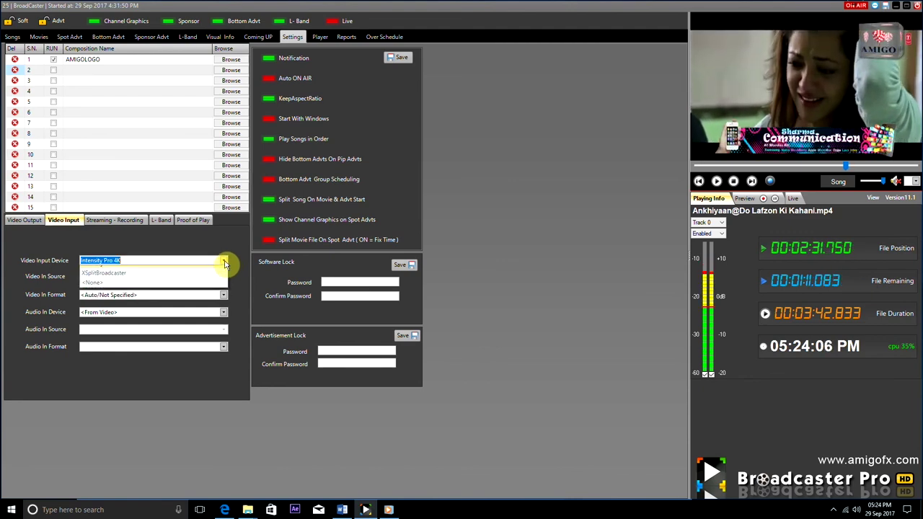
{"action": "left_click", "coordinate": [224, 262]}
{"action": "left_click", "coordinate": [223, 279]}
{"action": "left_click", "coordinate": [223, 280]}
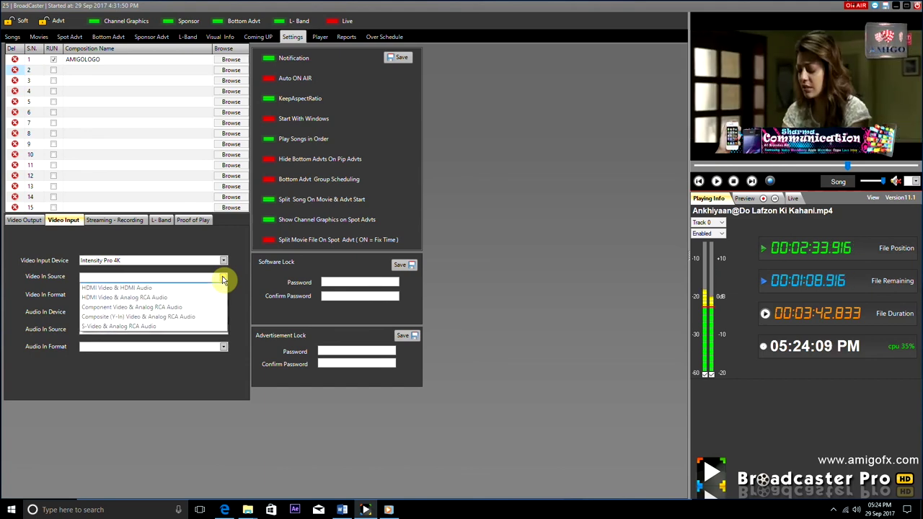
{"action": "left_click", "coordinate": [223, 280]}
Review the video in format, audio in device and audio in format options for the video input.
{"action": "left_click", "coordinate": [223, 296]}
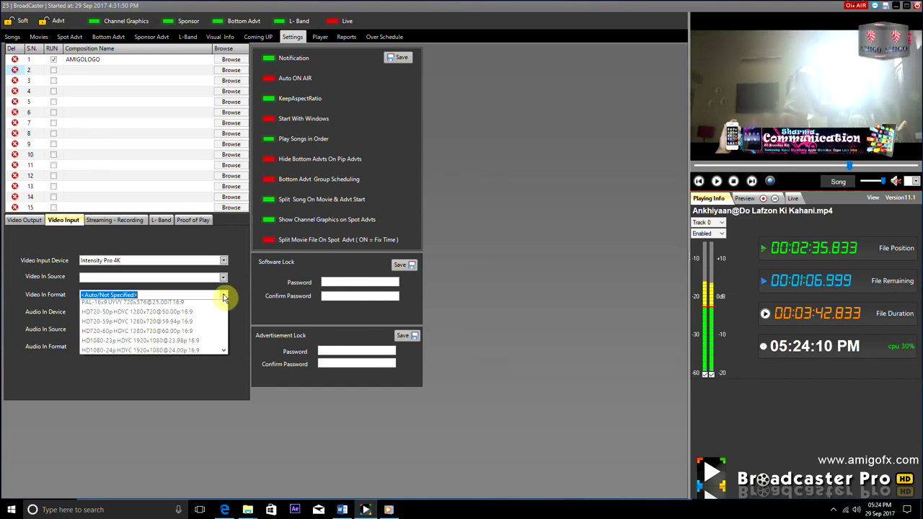
{"action": "left_click", "coordinate": [223, 297]}
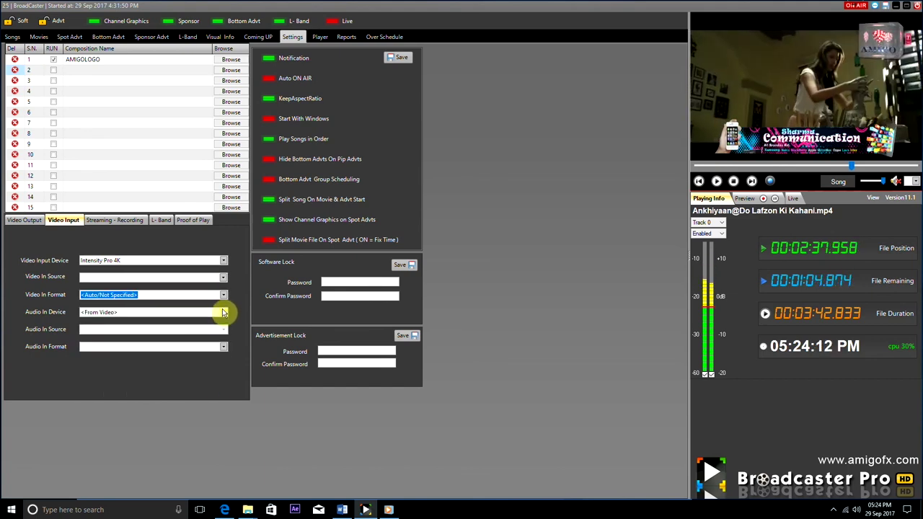
{"action": "left_click", "coordinate": [224, 314]}
{"action": "left_click", "coordinate": [224, 314]}
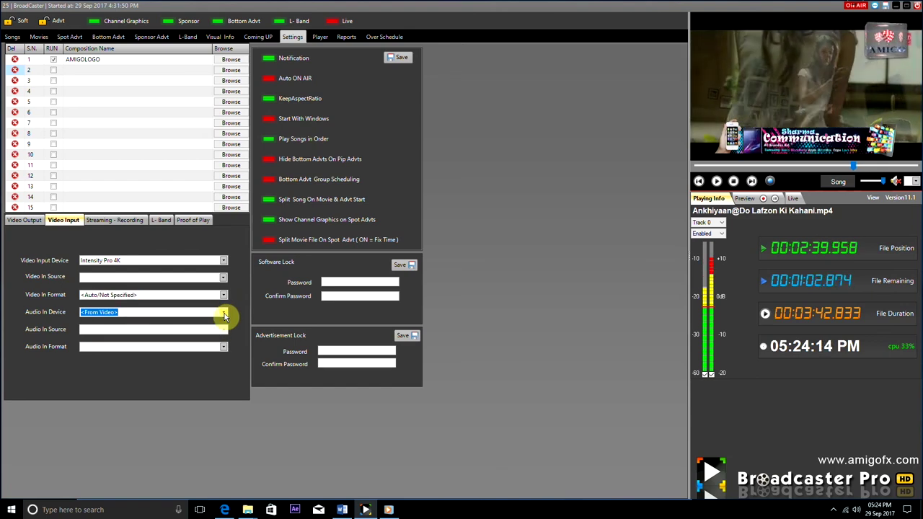
{"action": "left_click", "coordinate": [224, 347]}
{"action": "left_click", "coordinate": [224, 347]}
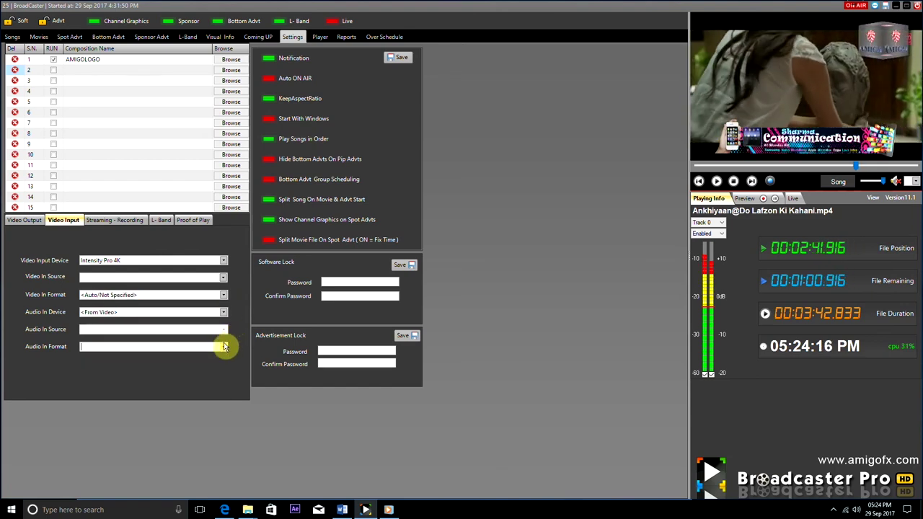
{"action": "left_click", "coordinate": [224, 347]}
{"action": "left_click", "coordinate": [224, 347]}
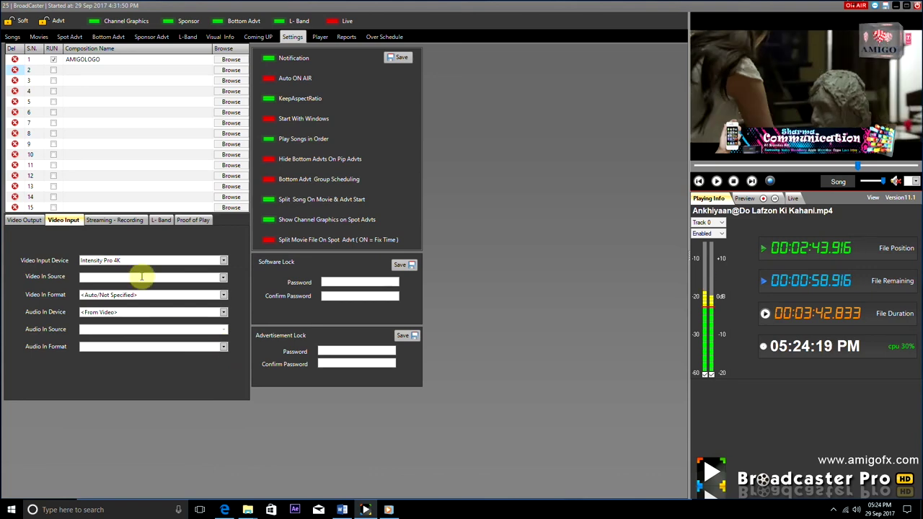
Open the streaming and recording settings and review the format, video codec and audio codec options.
{"action": "left_click", "coordinate": [99, 222]}
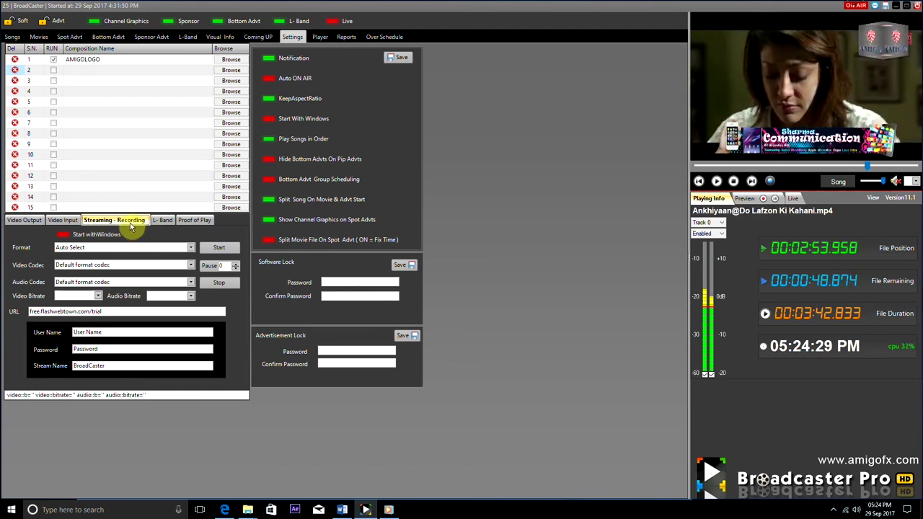
{"action": "left_click", "coordinate": [191, 248]}
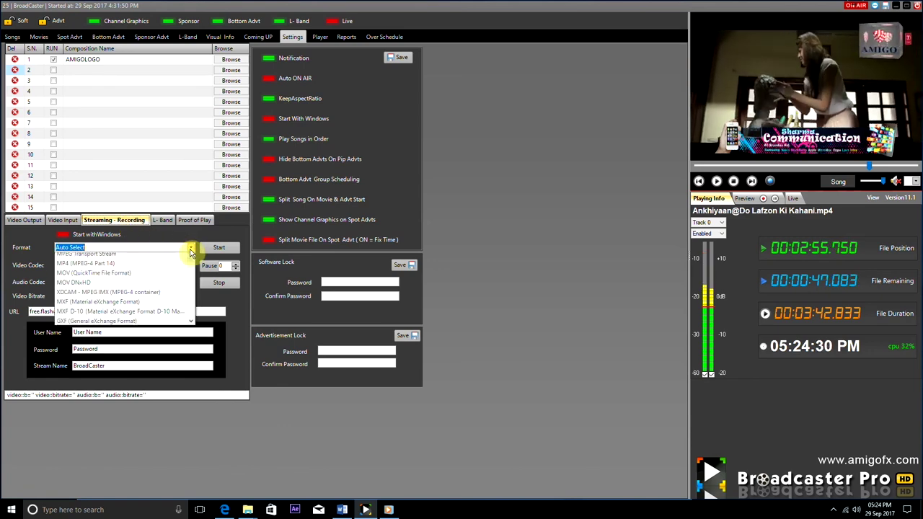
{"action": "left_click", "coordinate": [191, 249]}
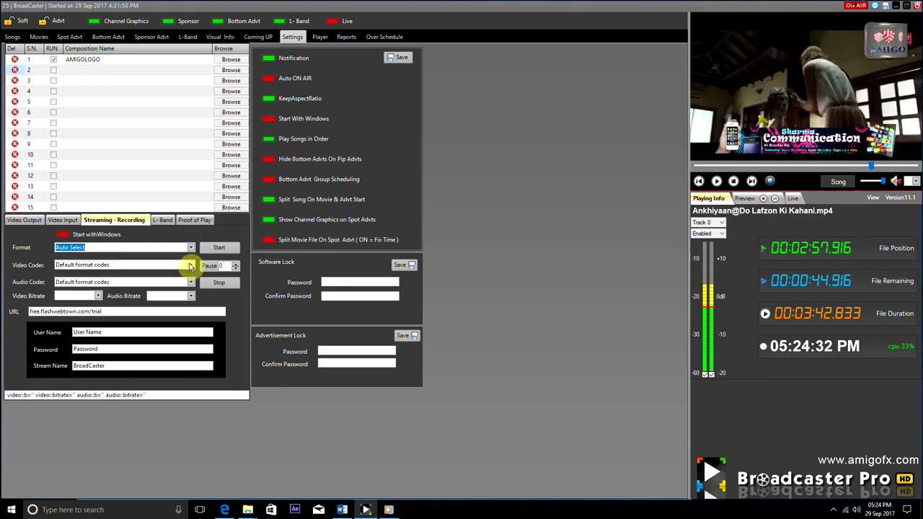
{"action": "left_click", "coordinate": [191, 265]}
{"action": "left_click", "coordinate": [191, 266]}
{"action": "left_click", "coordinate": [191, 267]}
{"action": "left_click", "coordinate": [189, 268]}
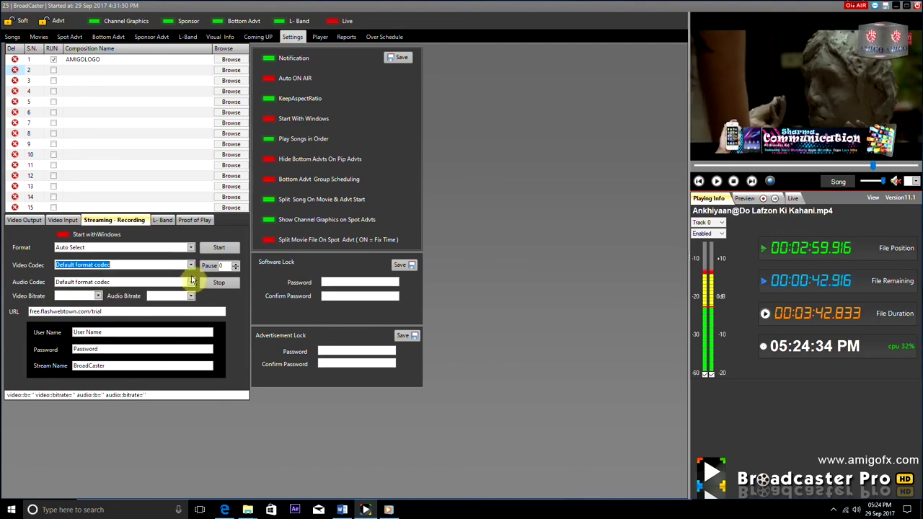
{"action": "left_click", "coordinate": [191, 282]}
{"action": "left_click", "coordinate": [192, 283]}
{"action": "left_click", "coordinate": [192, 284]}
{"action": "left_click", "coordinate": [192, 283]}
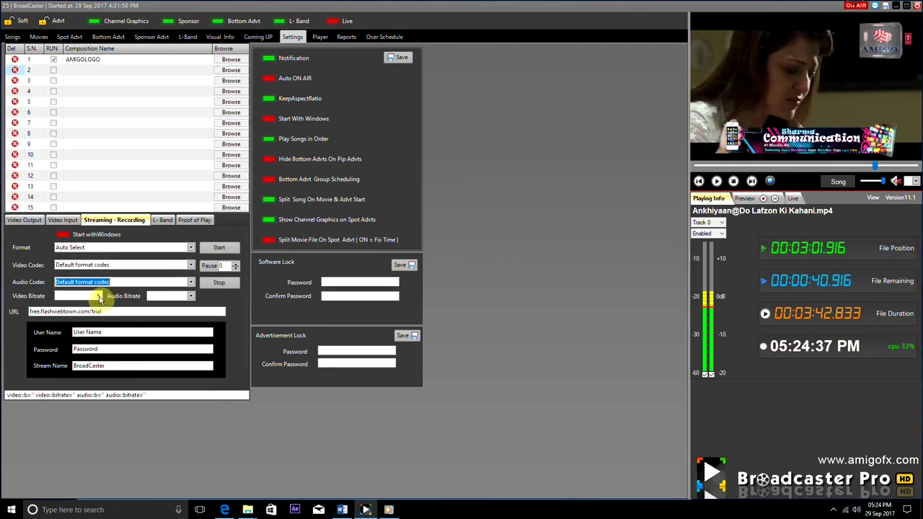
Review the streaming video and audio bitrates, the stream URL, and the user name and stream name fields.
{"action": "left_click", "coordinate": [98, 296]}
{"action": "left_click", "coordinate": [111, 302]}
{"action": "left_click", "coordinate": [191, 297]}
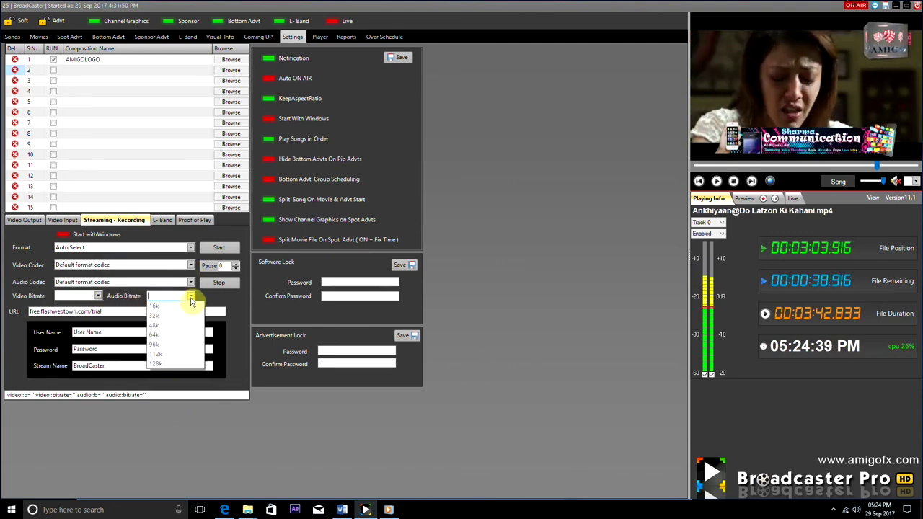
{"action": "left_click", "coordinate": [191, 301]}
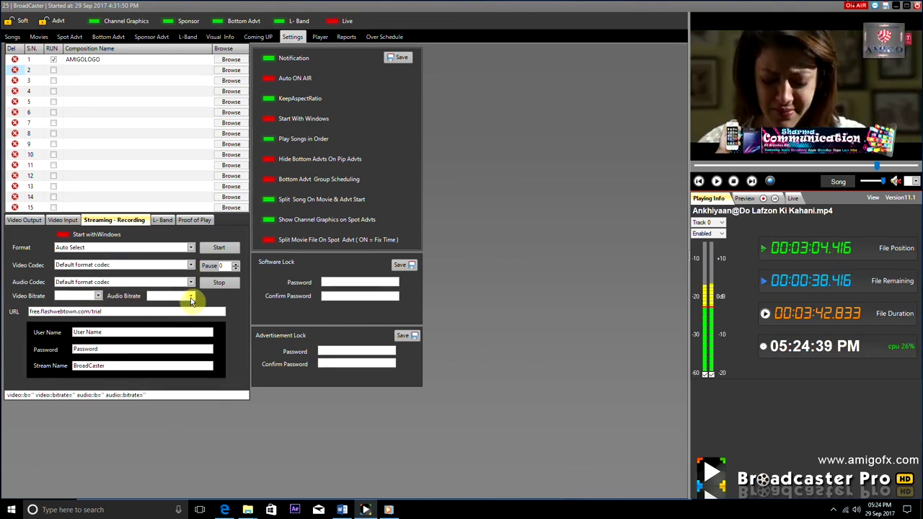
{"action": "left_click", "coordinate": [146, 310]}
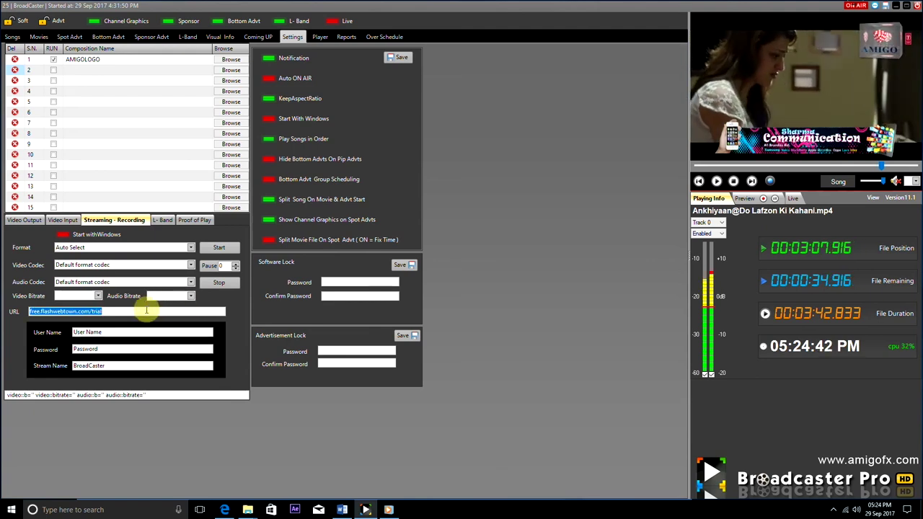
{"action": "left_click", "coordinate": [123, 332]}
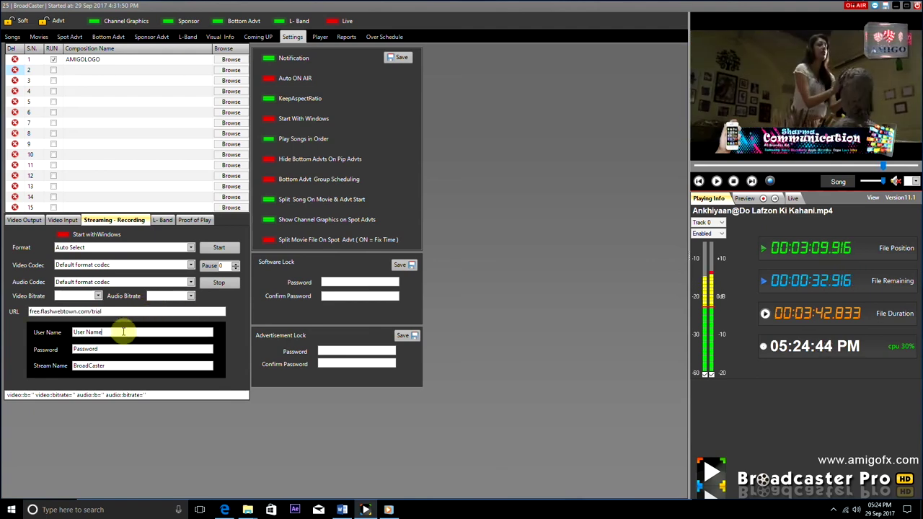
{"action": "left_click", "coordinate": [116, 366]}
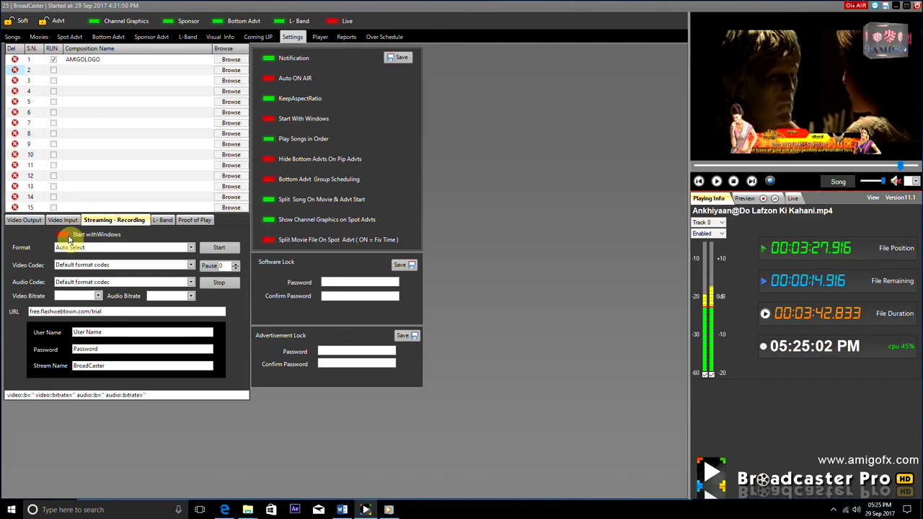
Review the L-Band display settings for position, height, width and squeeze speed.
{"action": "left_click", "coordinate": [163, 220]}
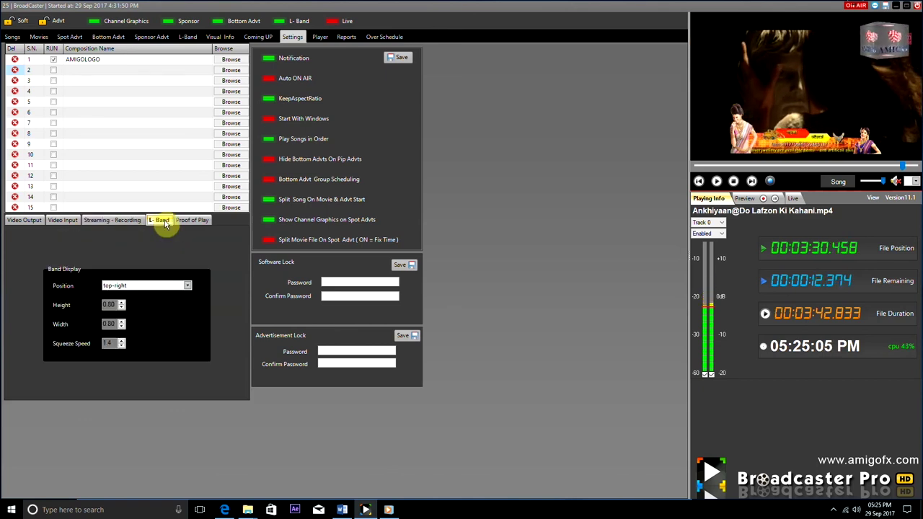
{"action": "left_click", "coordinate": [186, 286]}
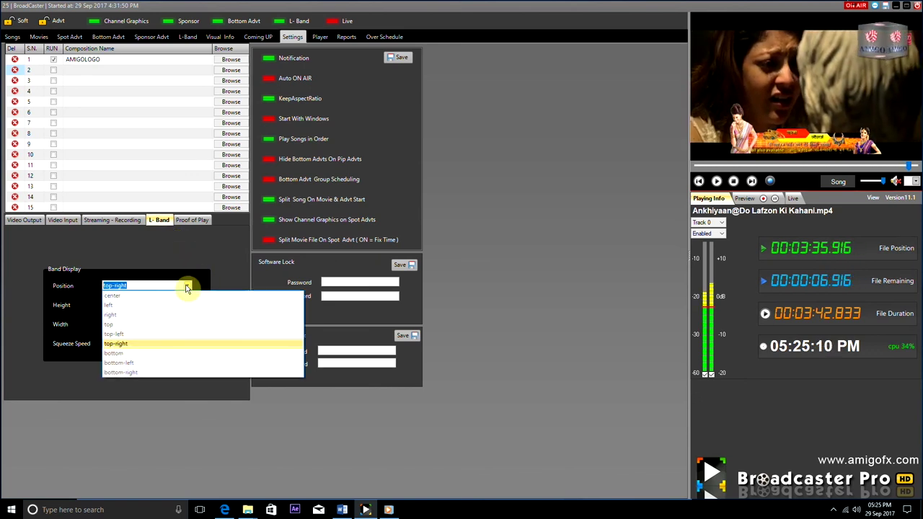
{"action": "left_click", "coordinate": [187, 287]}
{"action": "left_click", "coordinate": [108, 305]}
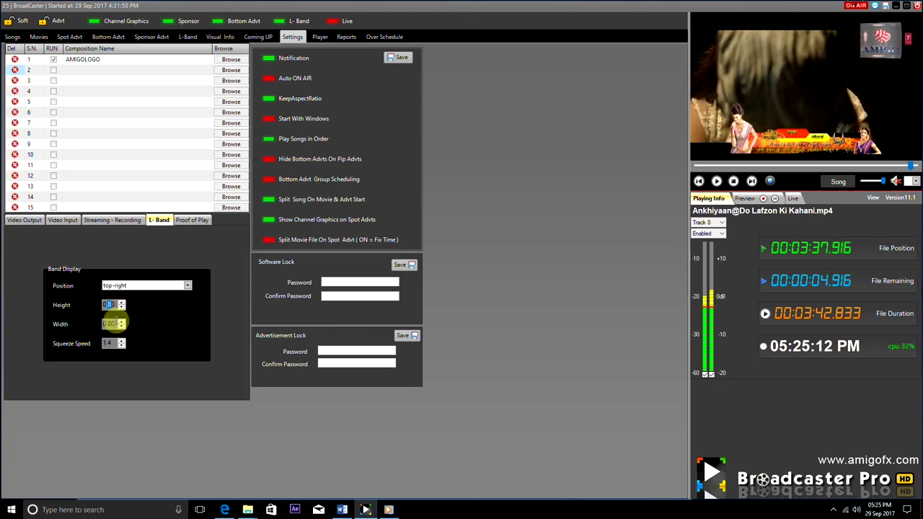
{"action": "left_click", "coordinate": [108, 323]}
{"action": "left_click", "coordinate": [108, 344]}
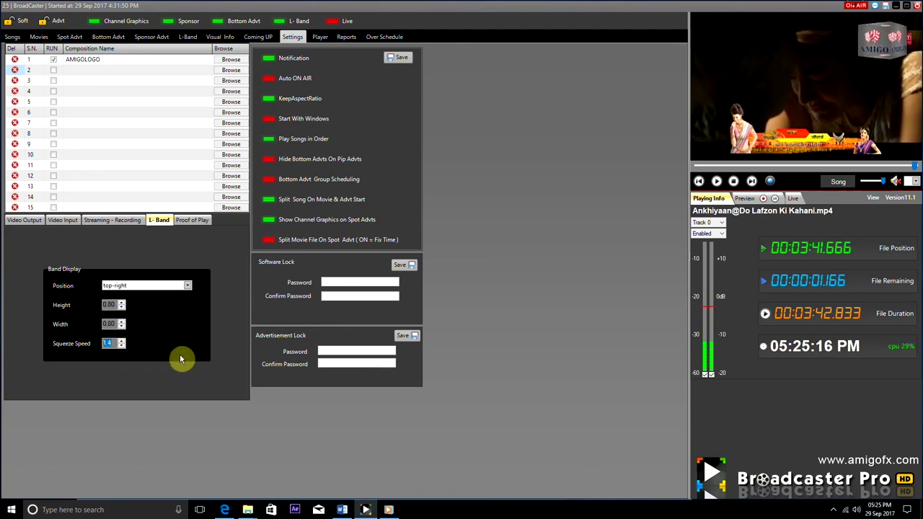
Review the Proof of Play snapshot settings for the interval in seconds and the snapshot width and height.
{"action": "left_click", "coordinate": [193, 220]}
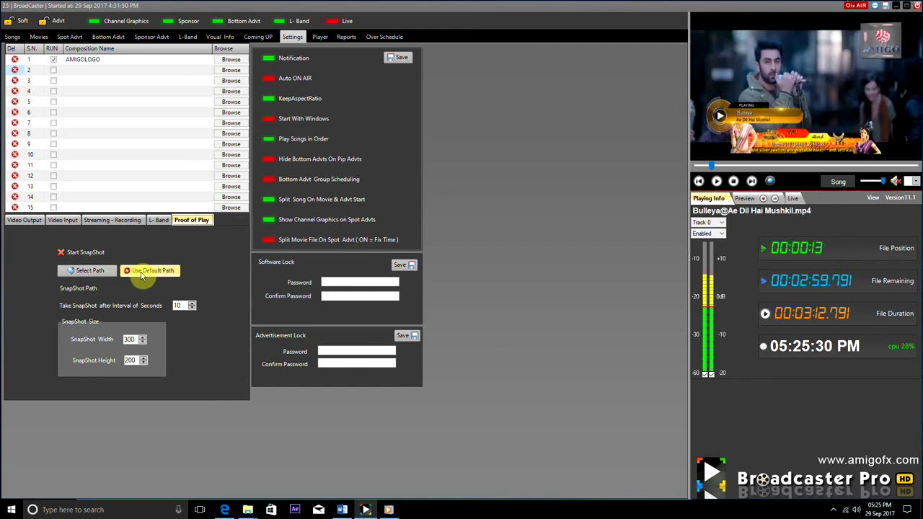
{"action": "double_click", "coordinate": [176, 305]}
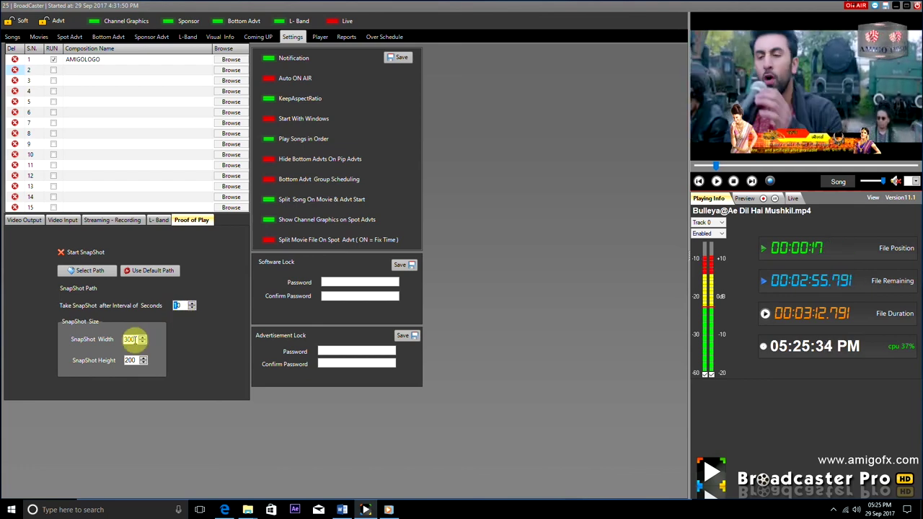
{"action": "double_click", "coordinate": [134, 359]}
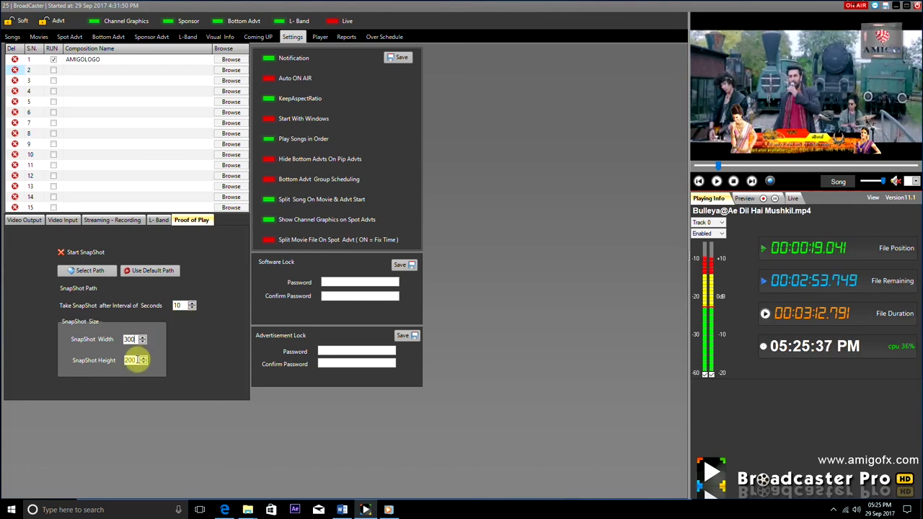